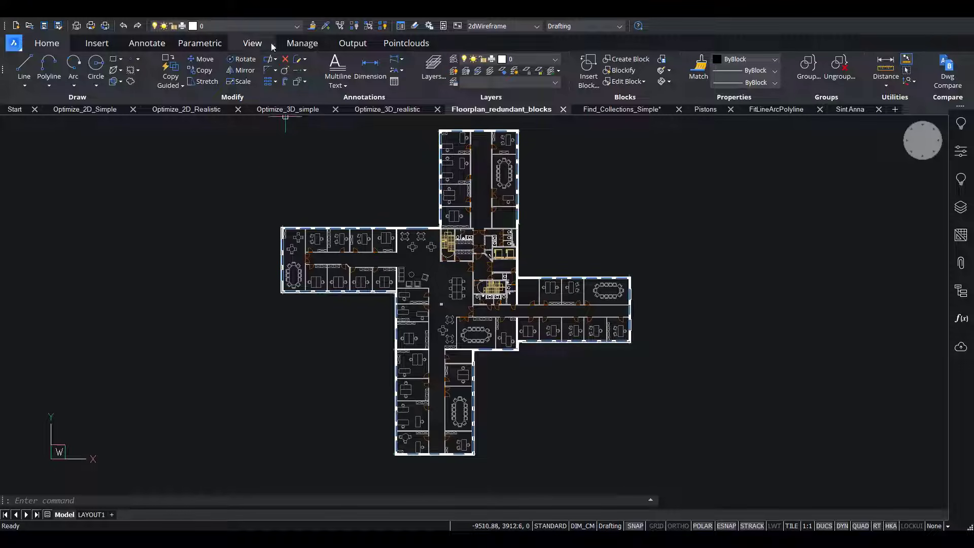
Examine the Optimize_2D_Simple geometry: the square with its diagonal, the skewed closed polyline with the adjoining line, and the line-and-arc shape.
left_click(302, 43)
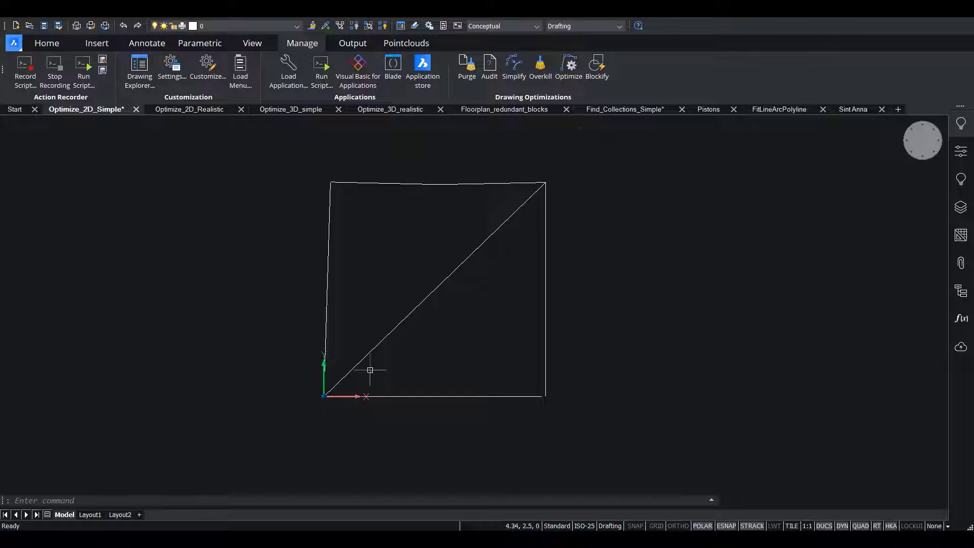
scroll(548, 393, "up", 5)
scroll(517, 406, "down", 3)
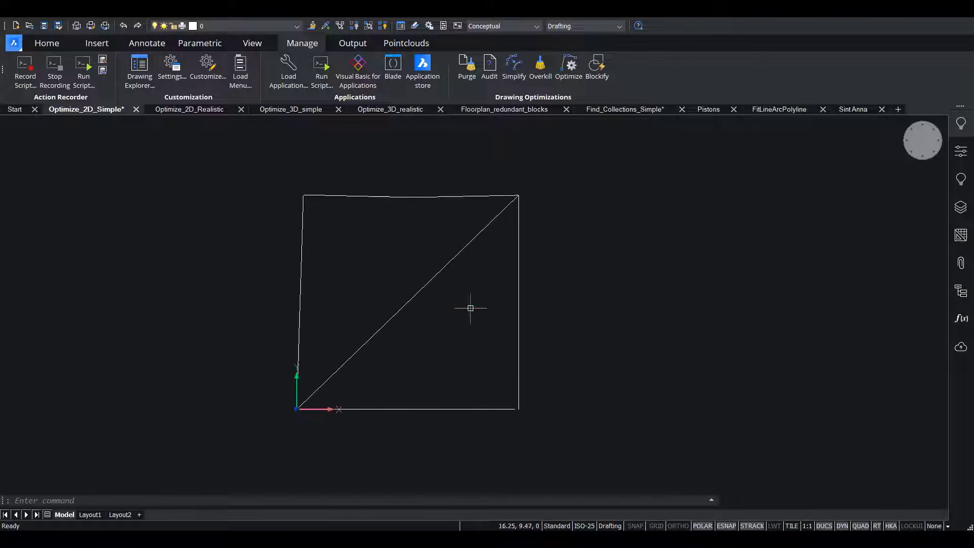
scroll(363, 174, "up", 2)
scroll(350, 216, "down", 3)
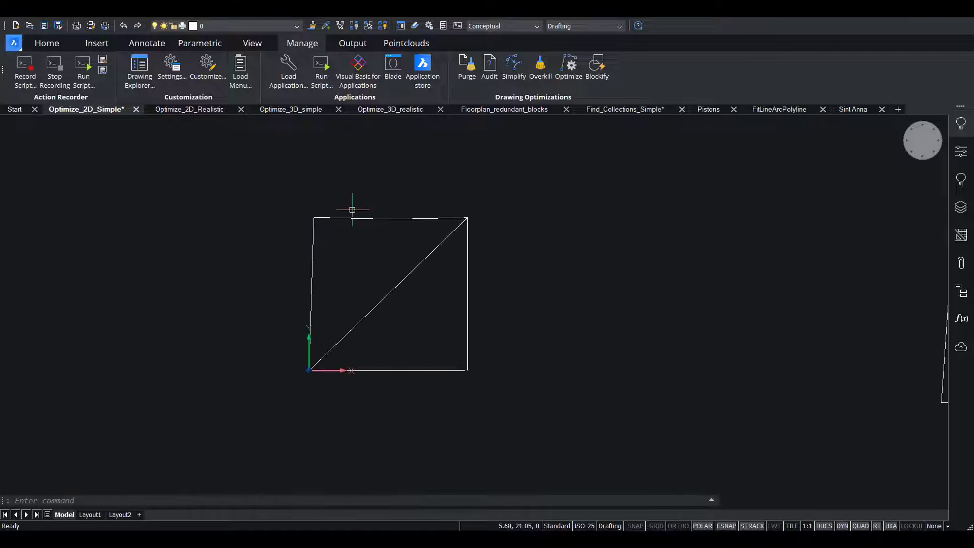
middle_click_drag(506, 263, 578, 258)
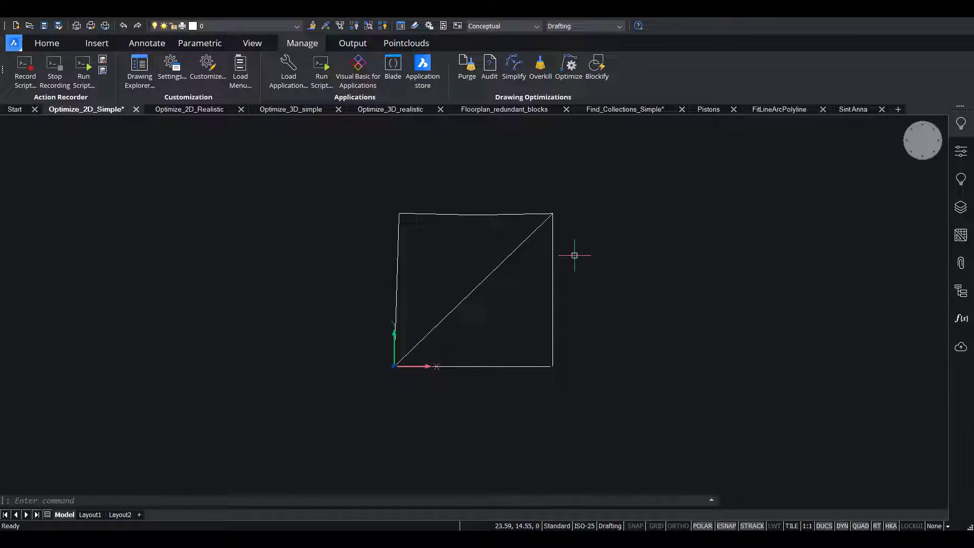
scroll(561, 265, "down", 1)
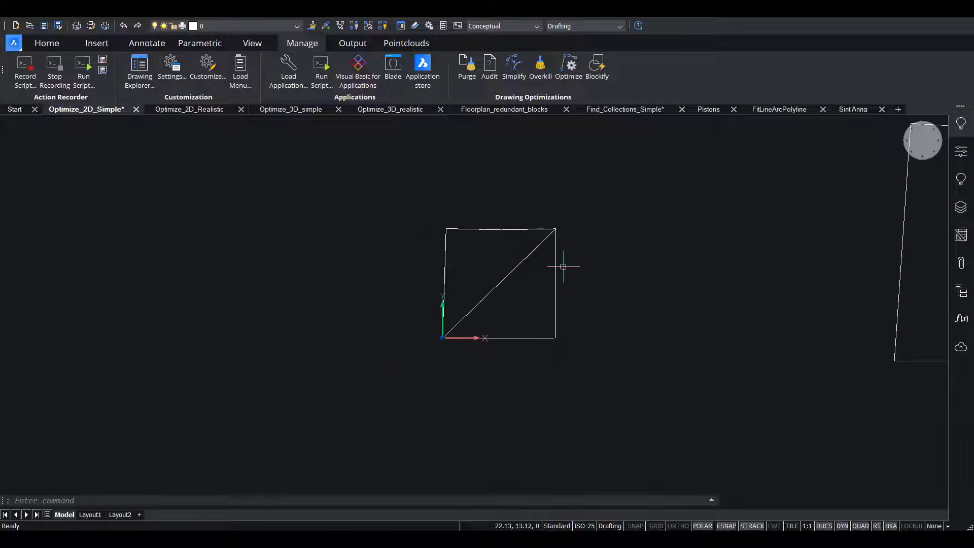
mouse_move(736, 265)
middle_mouse_down()
mouse_move(518, 303)
mouse_move(260, 306)
middle_mouse_up()
middle_click_drag(435, 290, 365, 292)
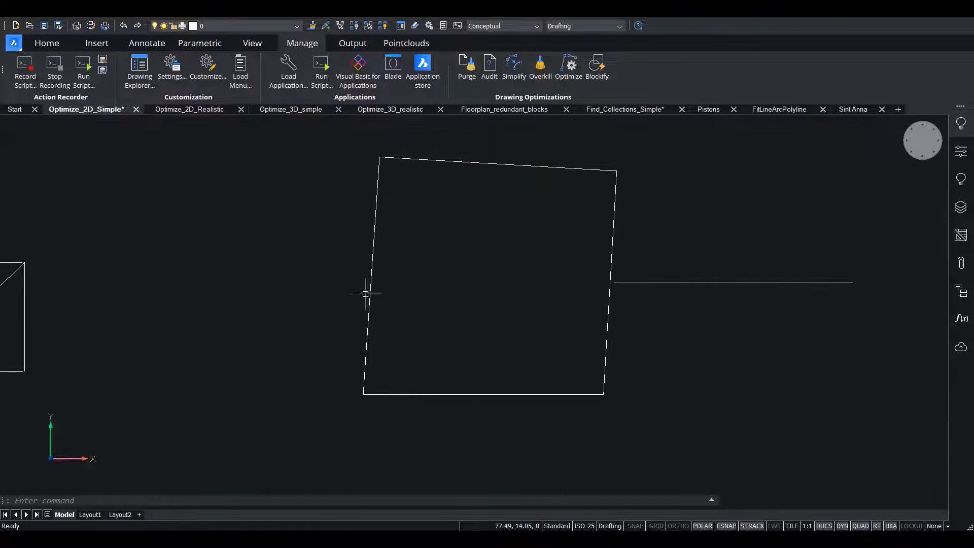
middle_click_drag(778, 220, 750, 227)
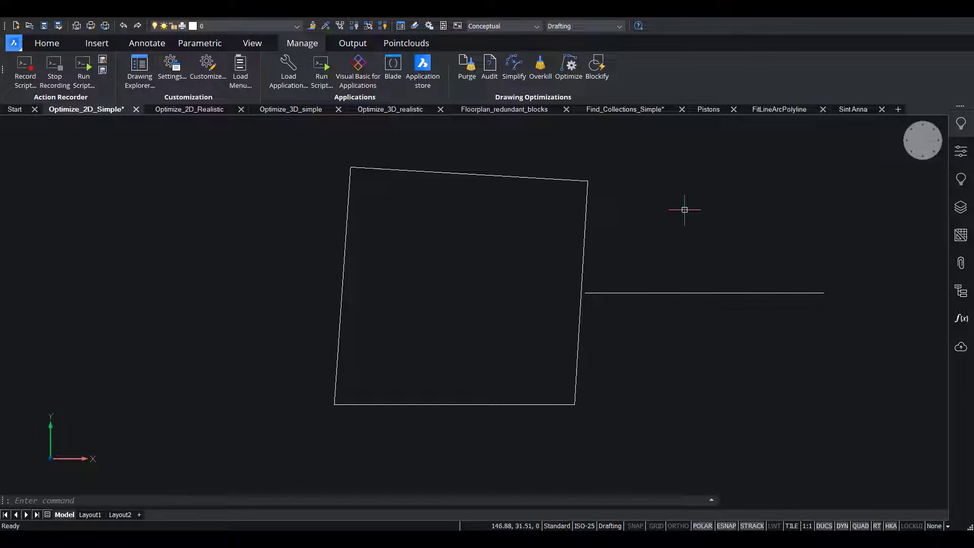
left_click(460, 173)
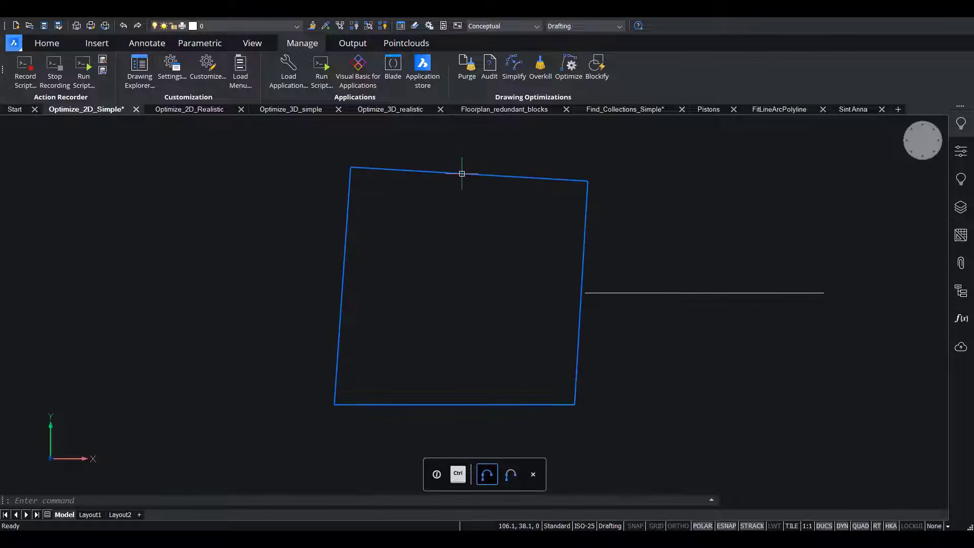
middle_click_drag(271, 221, 279, 356)
middle_click_drag(655, 215, 666, 368)
scroll(457, 206, "down", 3)
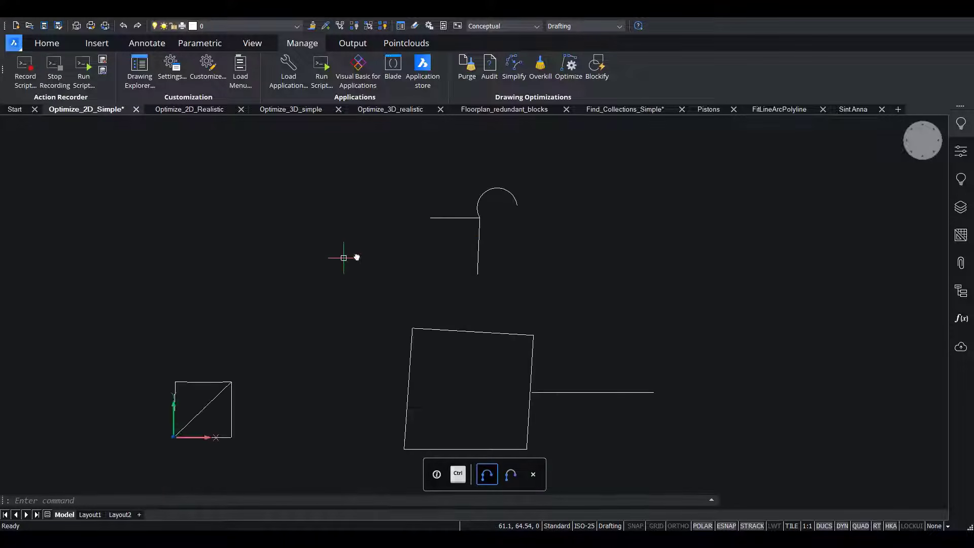
middle_click_drag(340, 256, 658, 151)
scroll(529, 285, "up", 5)
scroll(707, 237, "up", 2)
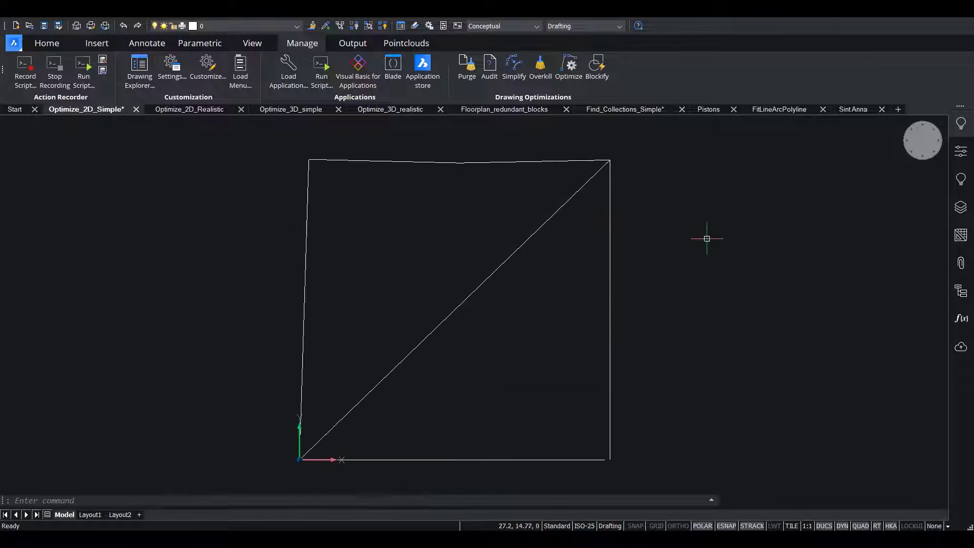
scroll(606, 153, "down", 2)
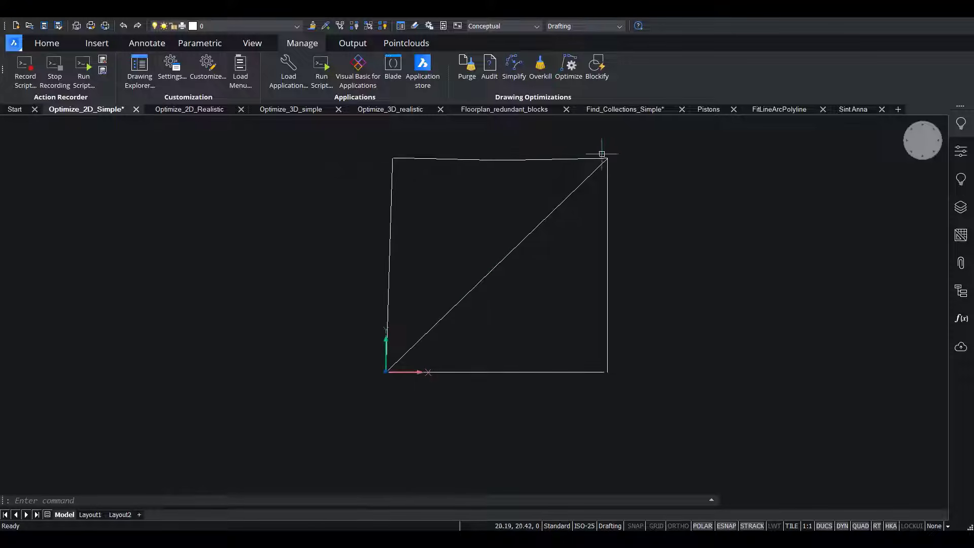
Start Optimize on the entire drawing, try angle tolerances down to 1.3° and restore the value to 2.0°.
left_click(569, 68)
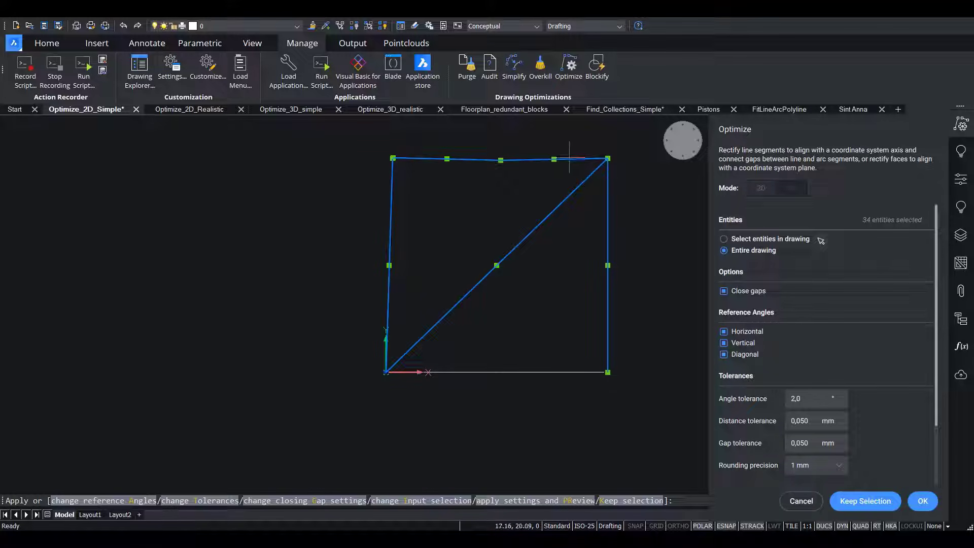
scroll(869, 337, "down", 3)
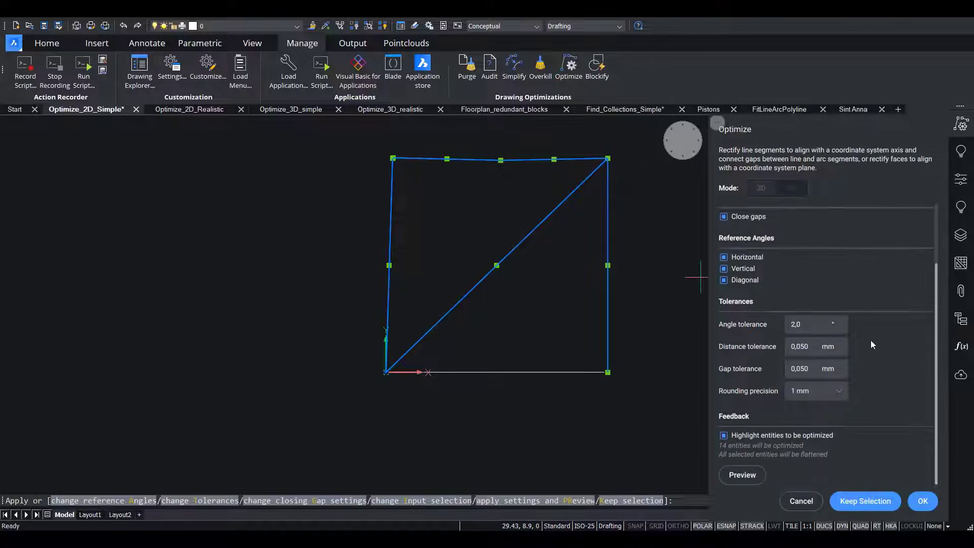
left_click(842, 329)
left_click(842, 329)
left_click(842, 329)
left_click(841, 329)
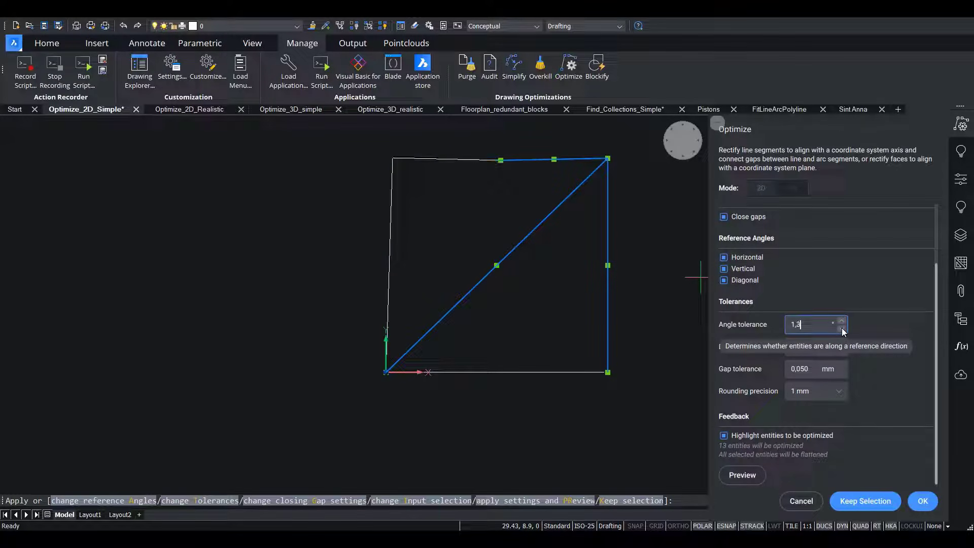
left_click(842, 329)
left_click(841, 321)
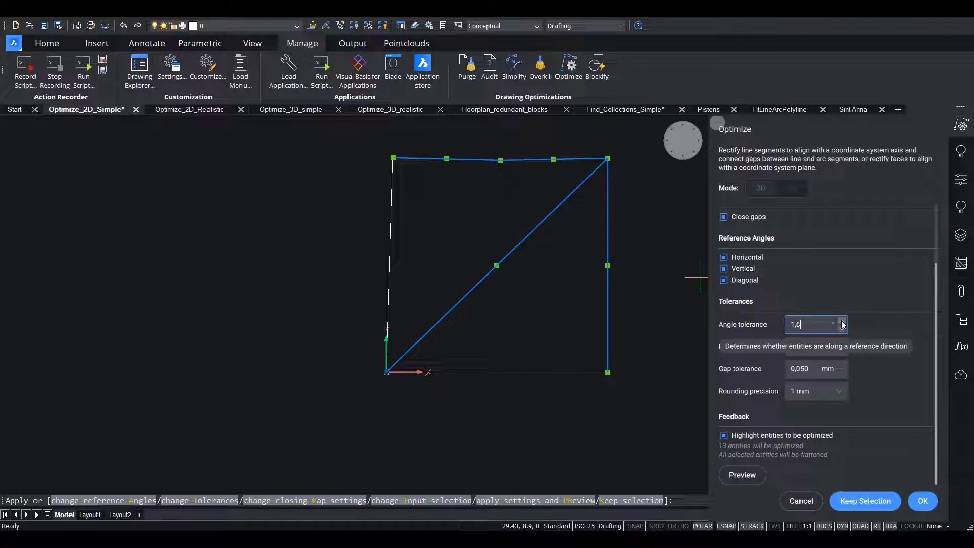
left_click(842, 322)
left_click(842, 322)
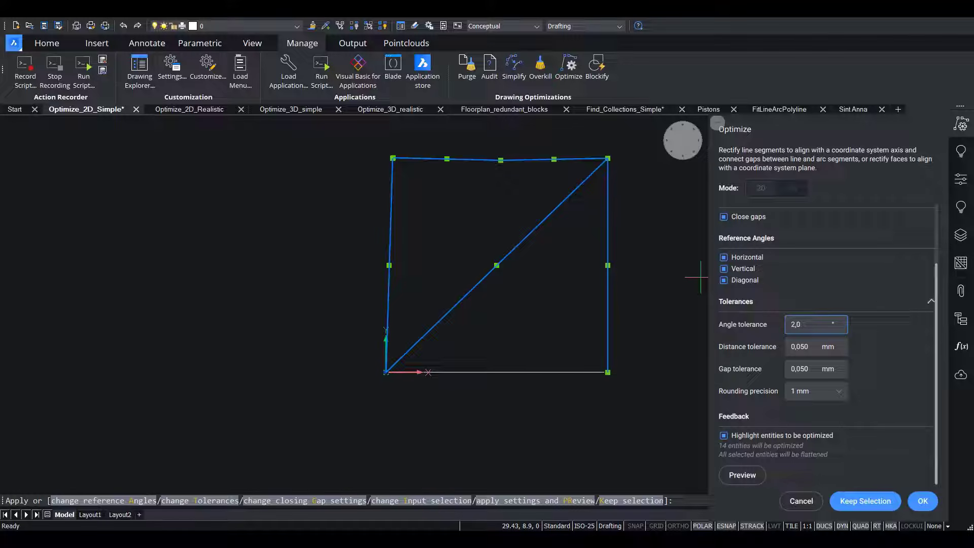
Preview the optimization, inspect the square's edges and lower-right corner, and discard the preview and the command.
mouse_move(611, 263)
middle_mouse_down()
mouse_move(564, 273)
mouse_move(554, 286)
middle_mouse_up()
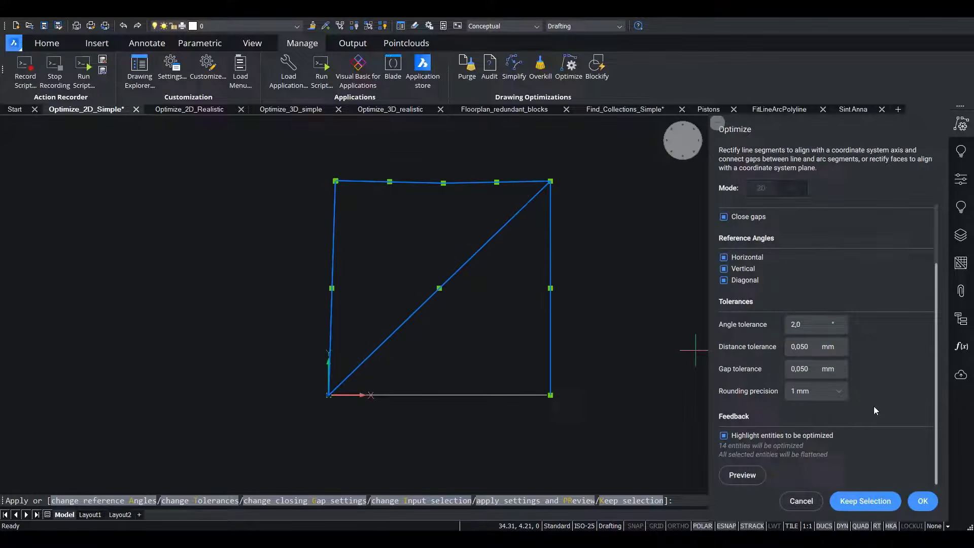
left_click(752, 475)
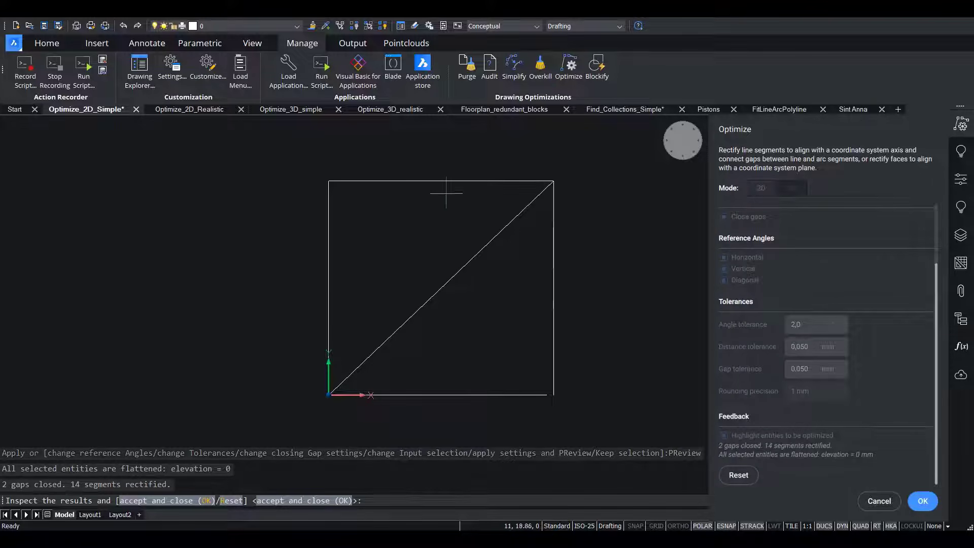
scroll(559, 406, "up", 2)
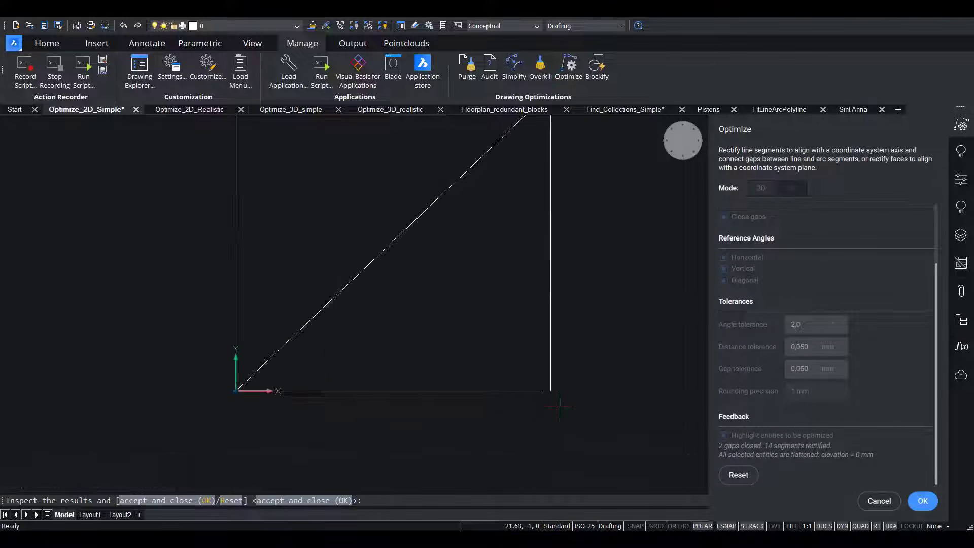
scroll(559, 406, "up", 6)
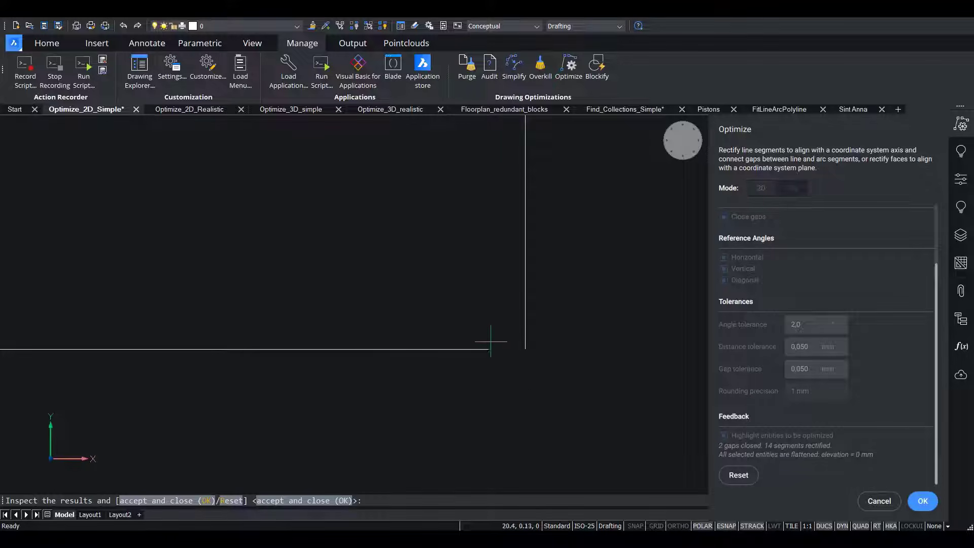
scroll(480, 328, "down", 6)
middle_click_drag(548, 278, 573, 379)
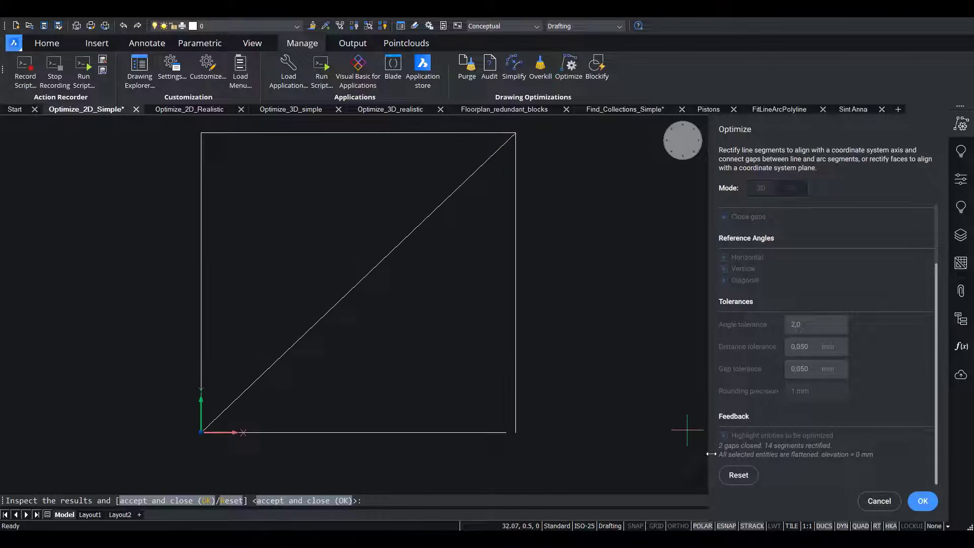
left_click(738, 476)
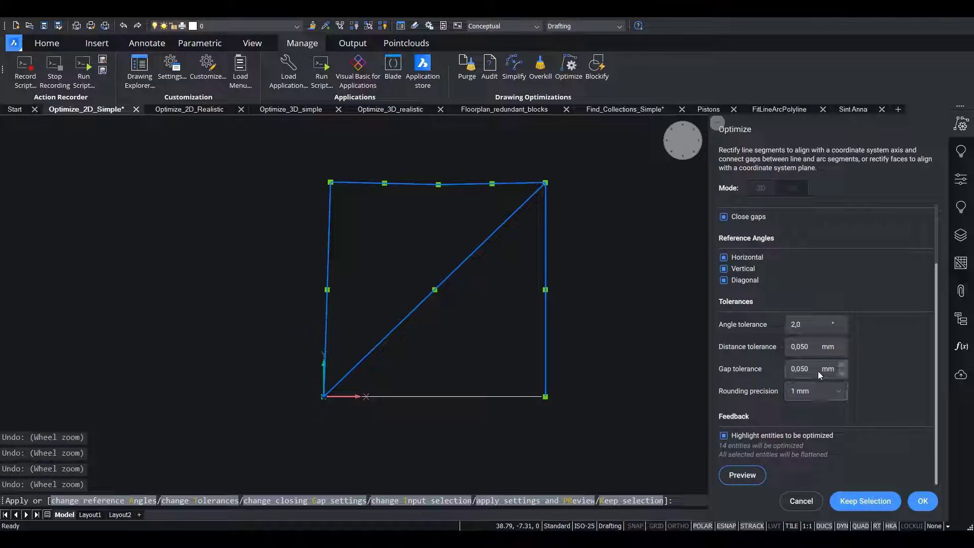
key("Escape")
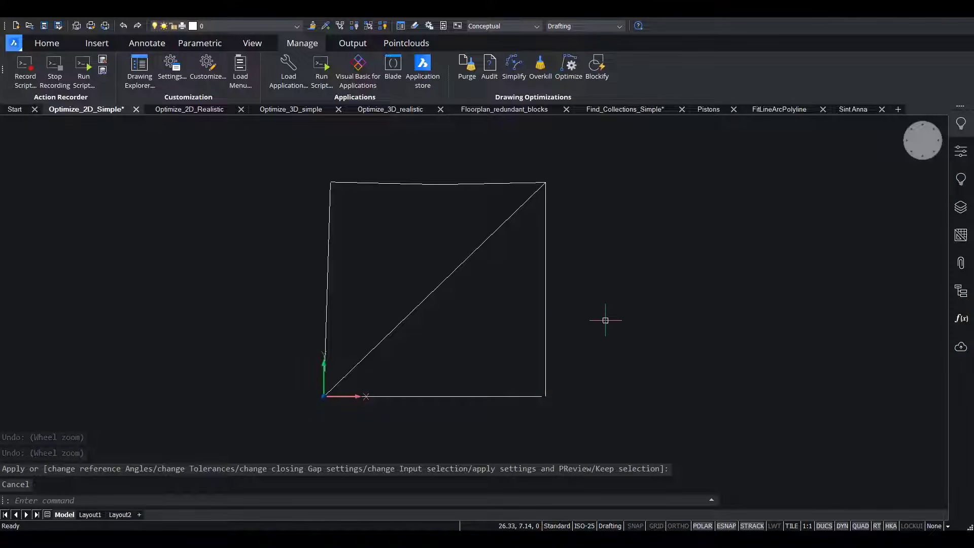
Measure the distance between the bottom line's end and the vertical line at the square's lower-right corner.
mouse_move(605, 320)
left_click(676, 341)
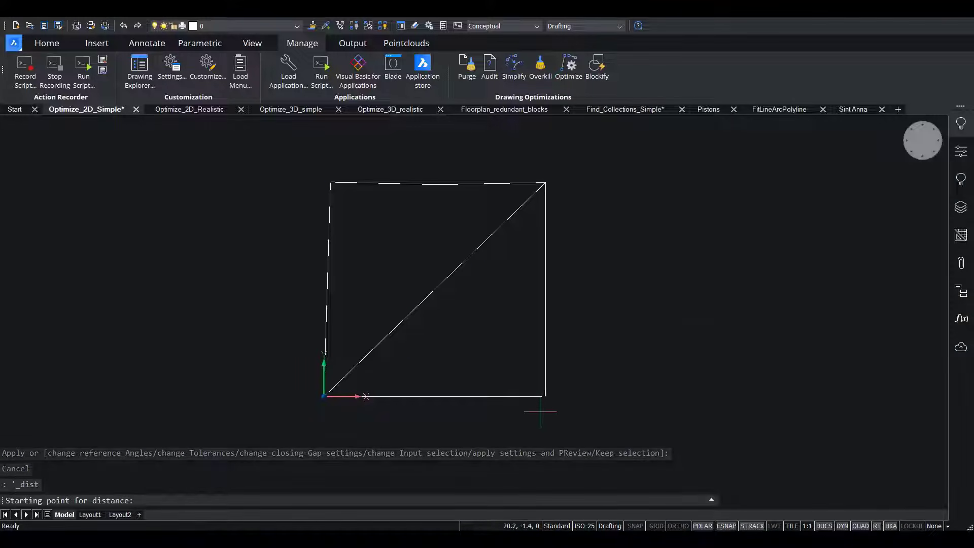
scroll(541, 408, "up", 5)
left_click(519, 331)
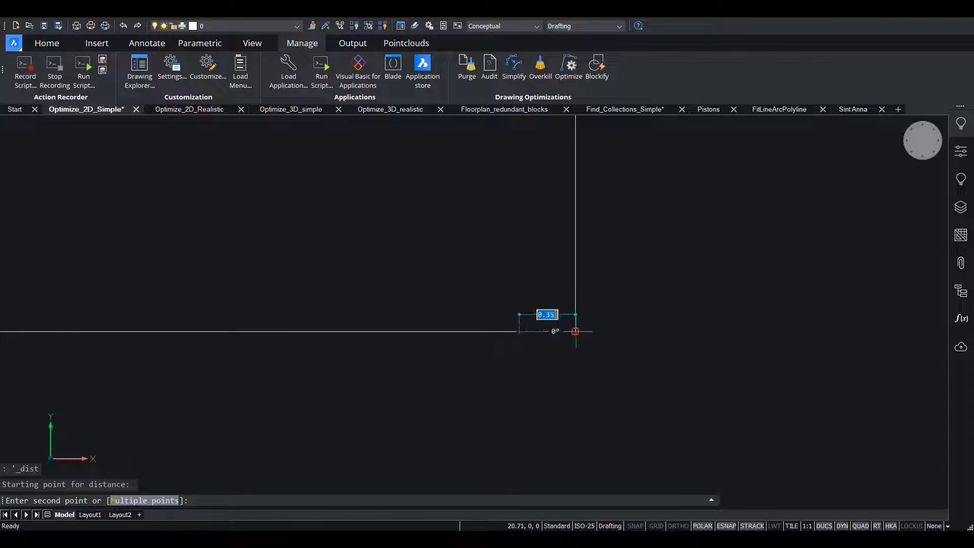
key("Escape")
scroll(504, 357, "down", 5)
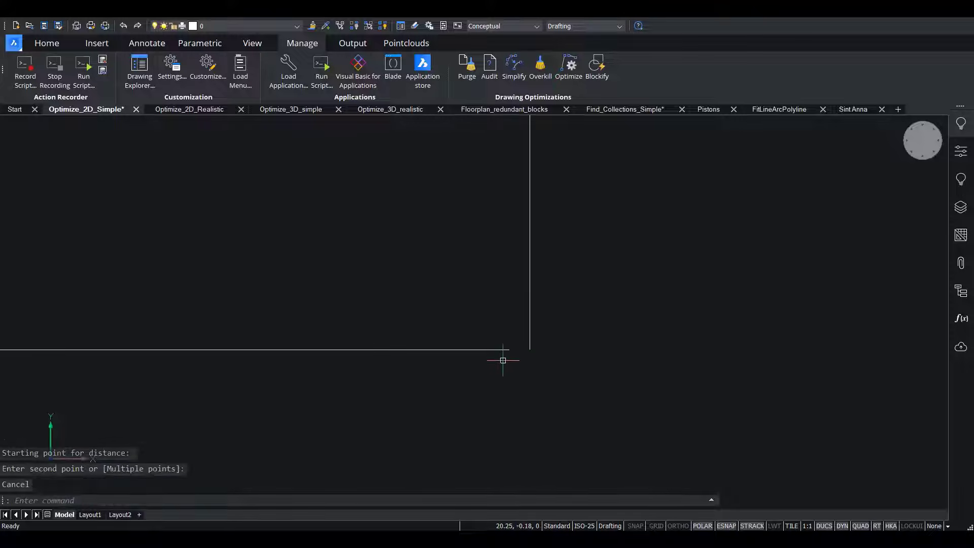
scroll(591, 293, "down", 3)
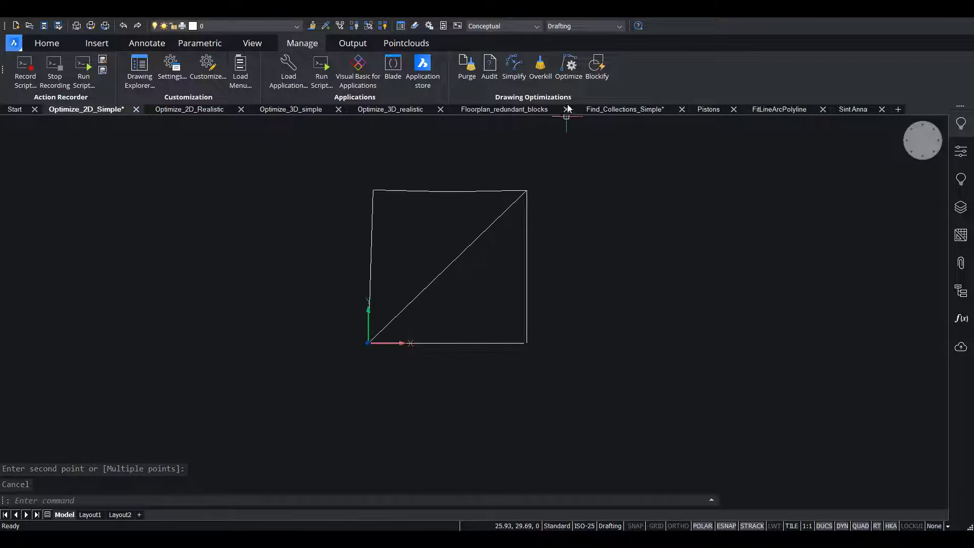
Start Optimize on the entire drawing again and set the gap tolerance to 1 mm.
left_click(569, 65)
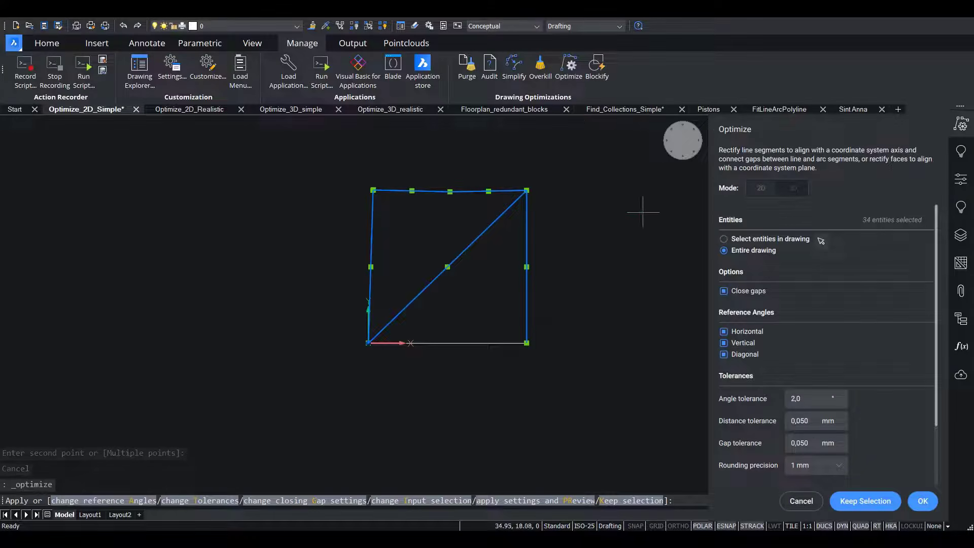
left_click(816, 443)
key("BackSpace")
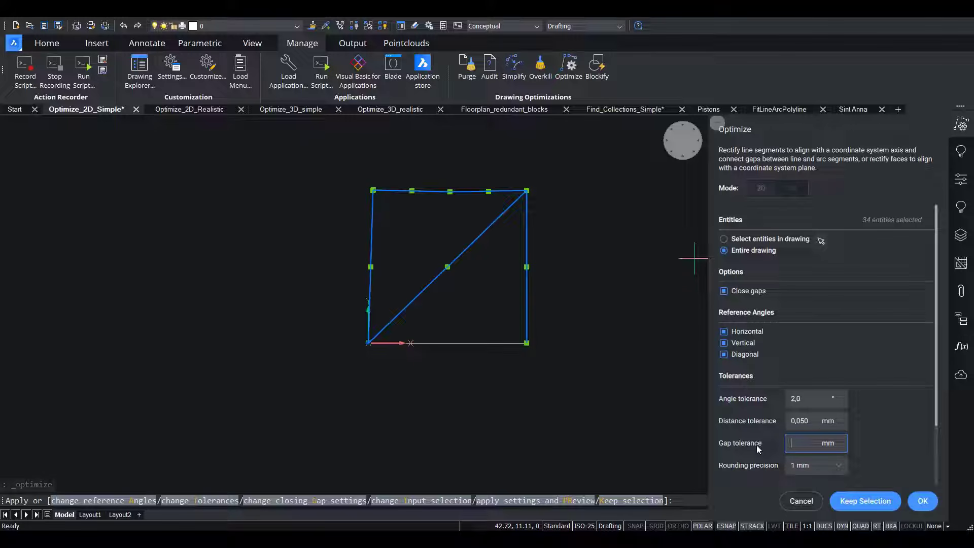
type("1")
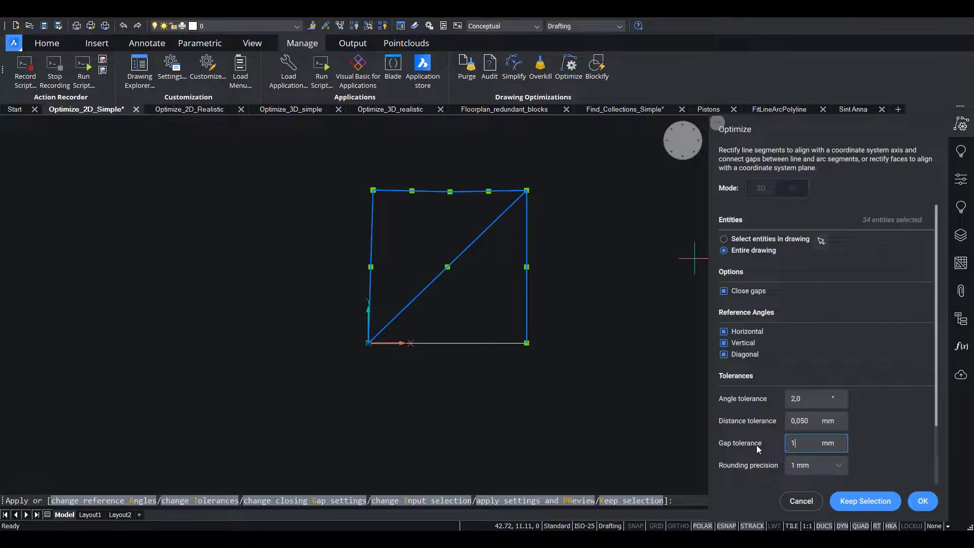
left_click(816, 419)
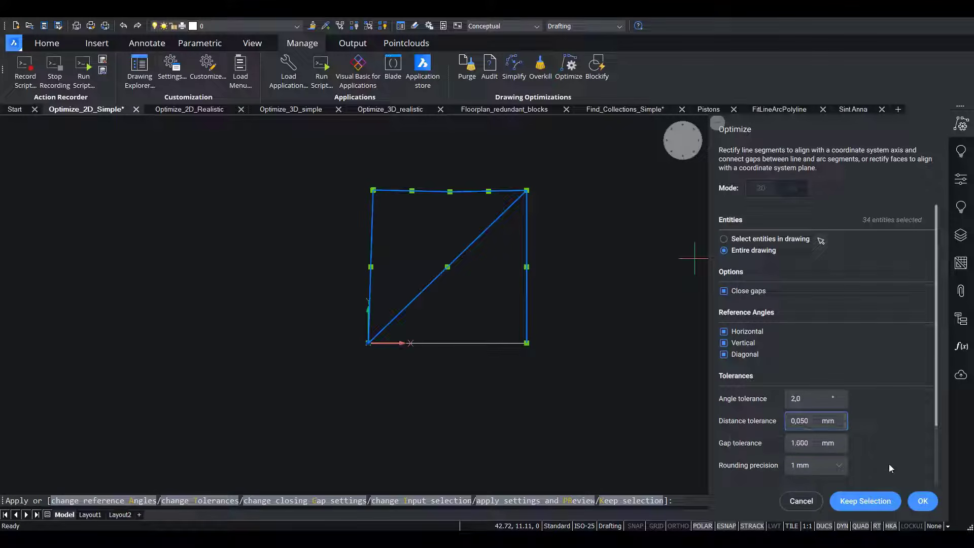
scroll(744, 430, "down", 3)
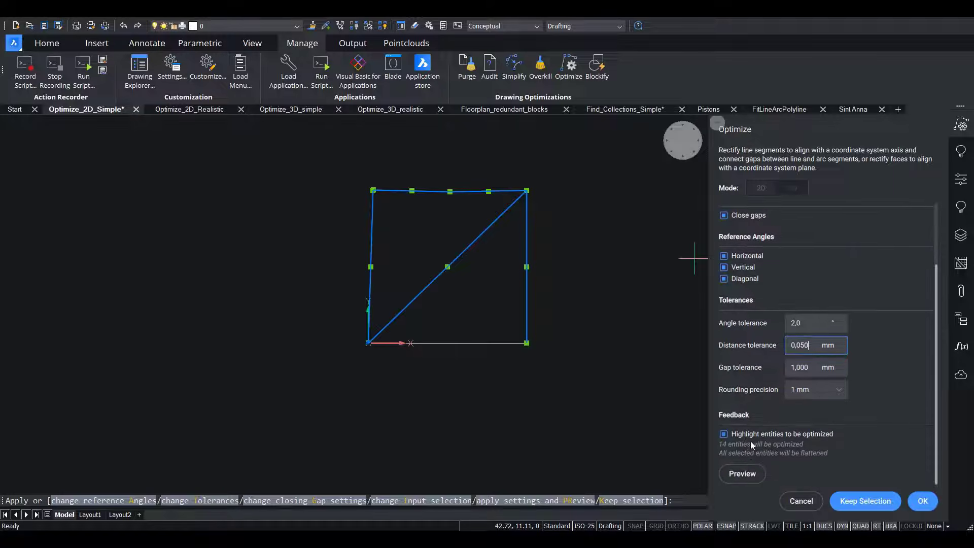
Preview the optimization with the 1 mm gap tolerance, inspect the square's lower-right corner, and reset the preview.
left_click(742, 475)
scroll(522, 319, "up", 5)
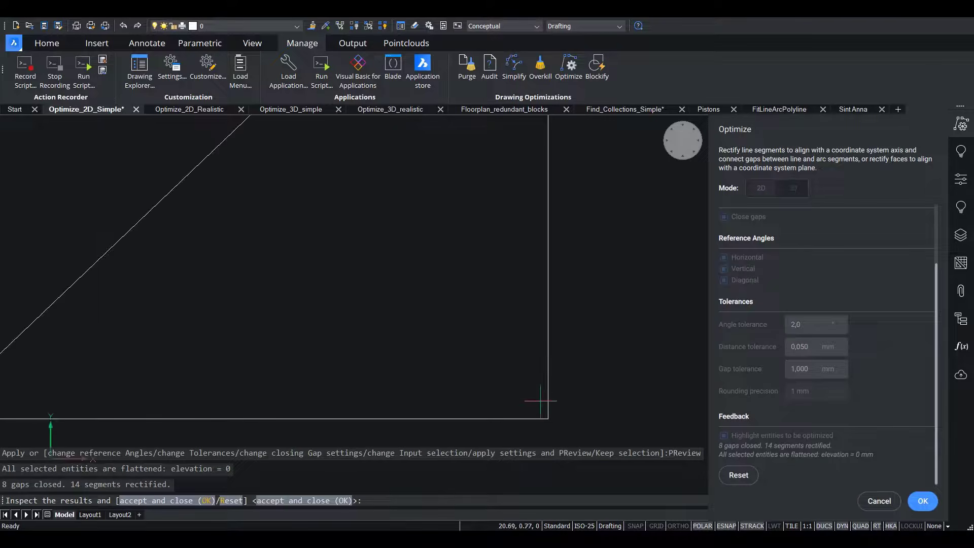
scroll(593, 304, "down", 5)
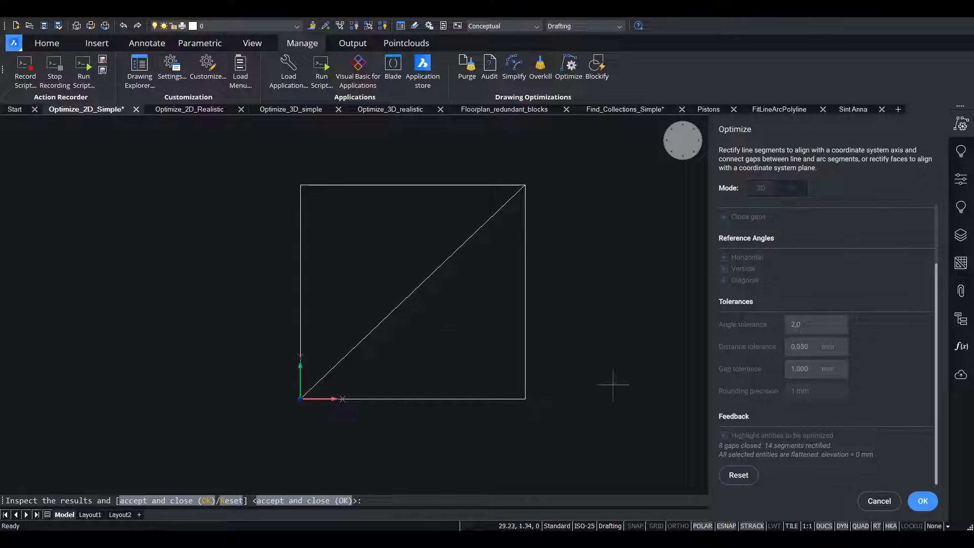
left_click(737, 480)
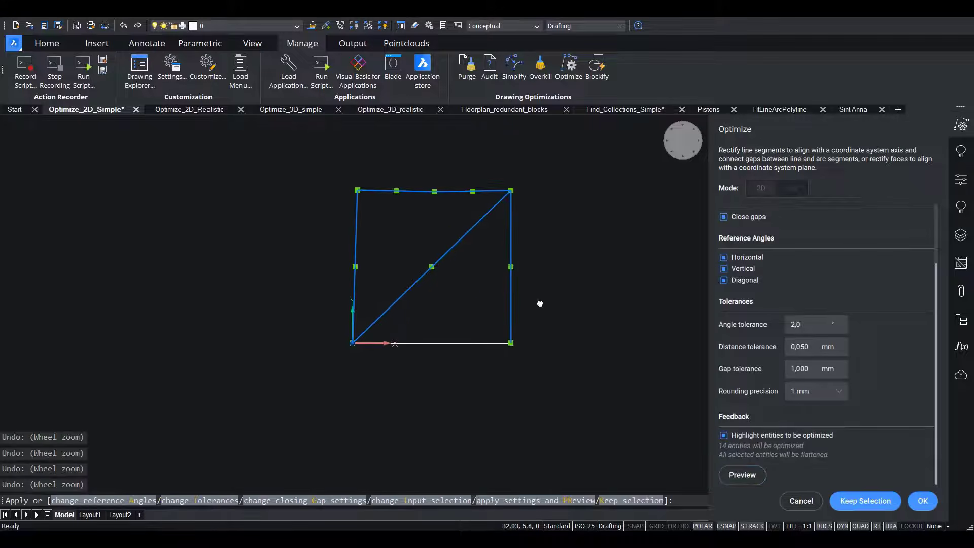
Preview the optimization on the larger tilted square with its attached horizontal line, then reset the preview.
scroll(269, 331, "down", 3)
scroll(442, 294, "up", 2)
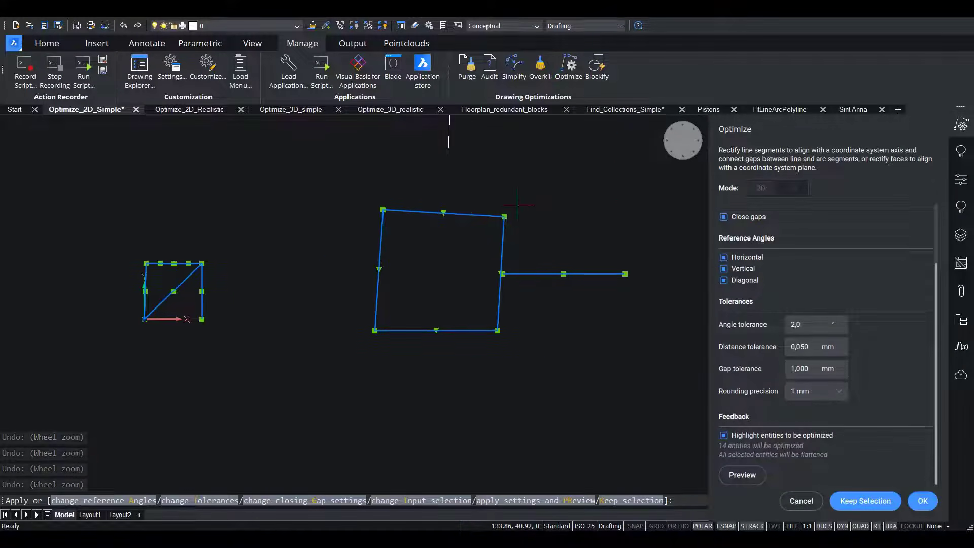
scroll(516, 204, "up", 3)
scroll(517, 205, "down", 2)
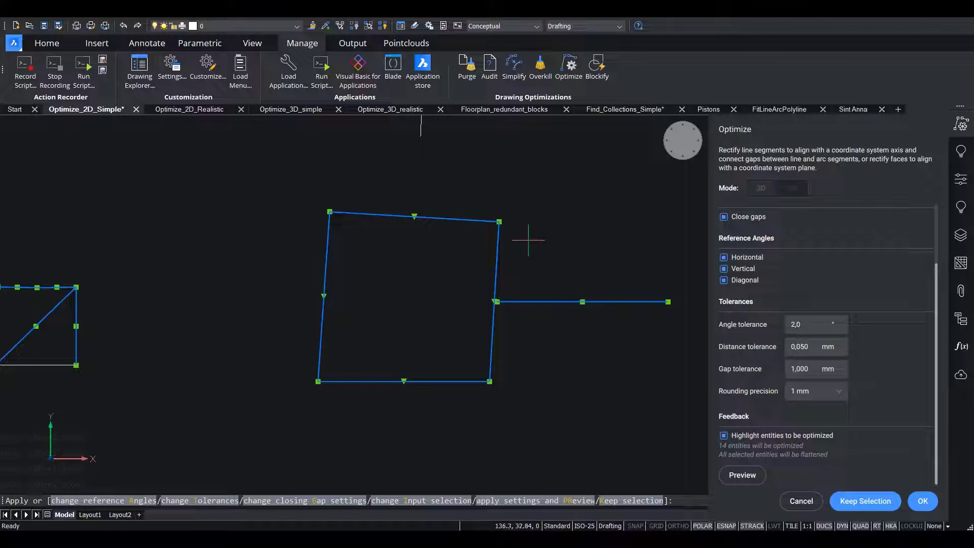
left_click(748, 478)
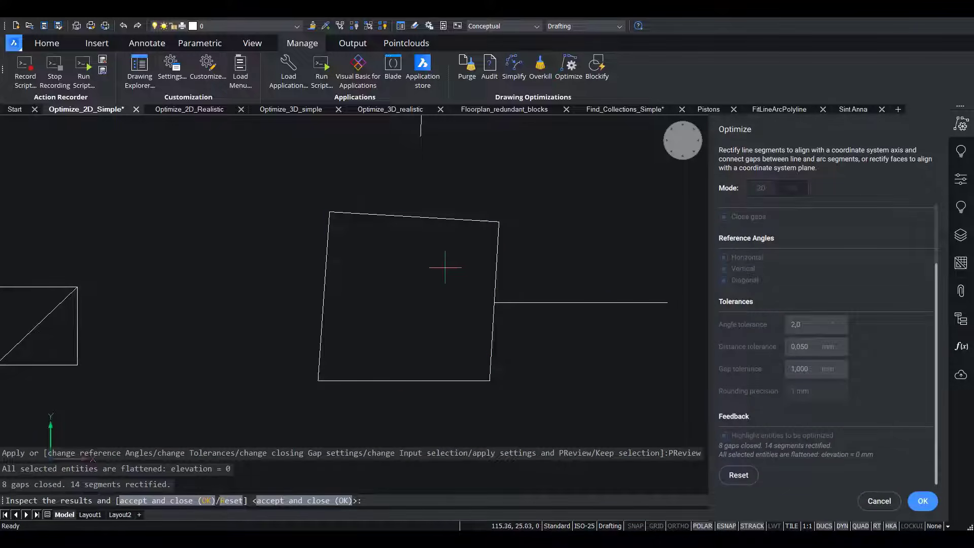
left_click(738, 475)
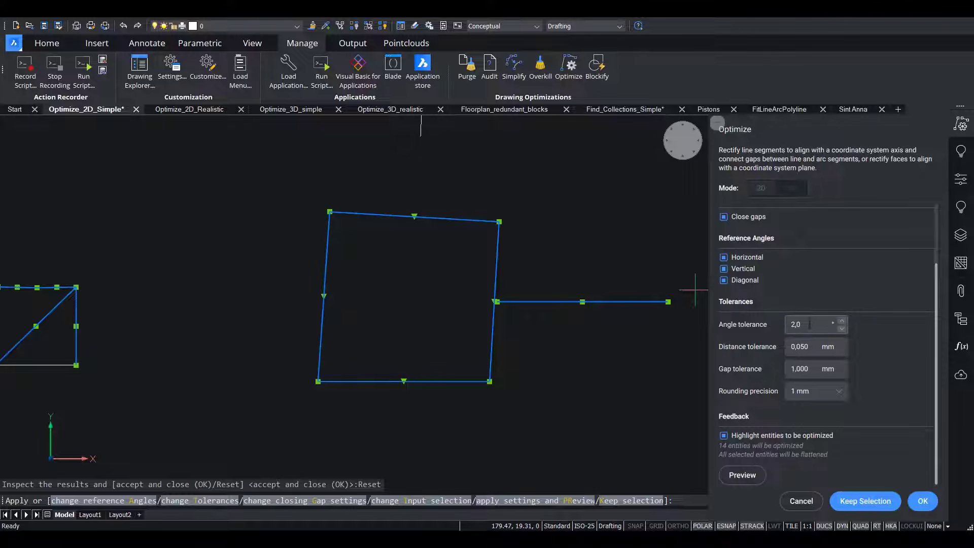
Set the angle tolerance to 4°, preview the result on the tilted square, and reset the preview.
left_click(771, 325)
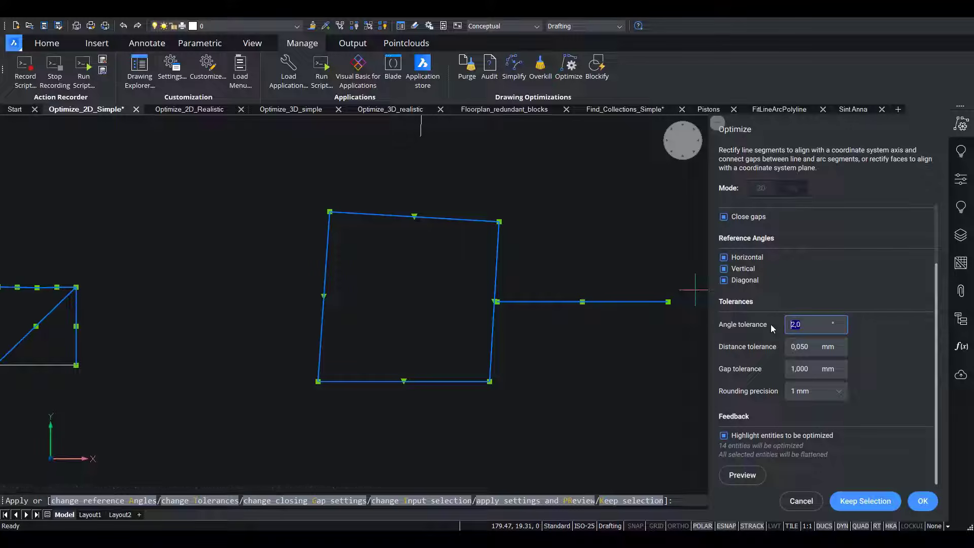
left_click(741, 475)
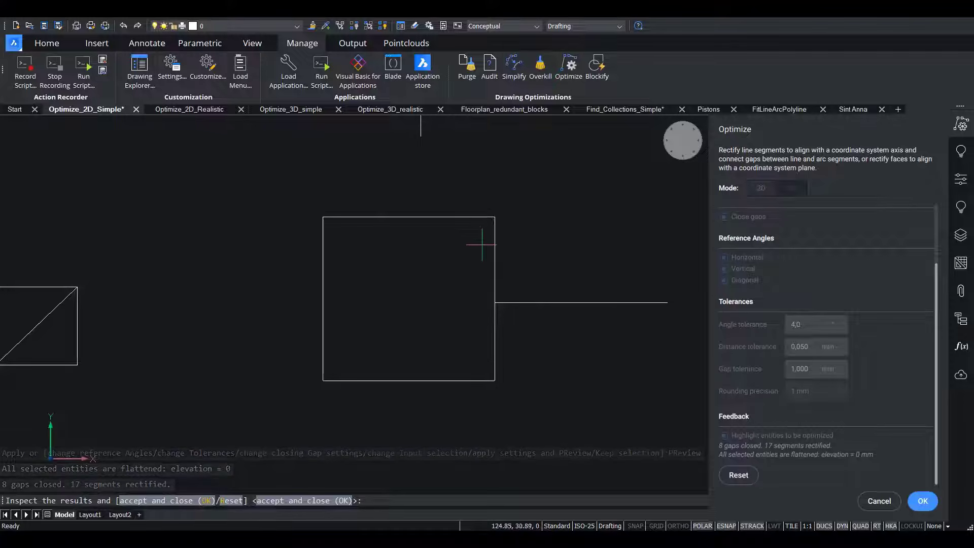
left_click(750, 479)
Preview the optimization on the arc closed by a slanted line, check its two end gaps, and reset the preview.
scroll(409, 299, "down", 6)
middle_click_drag(533, 250, 138, 324)
scroll(333, 272, "up", 8)
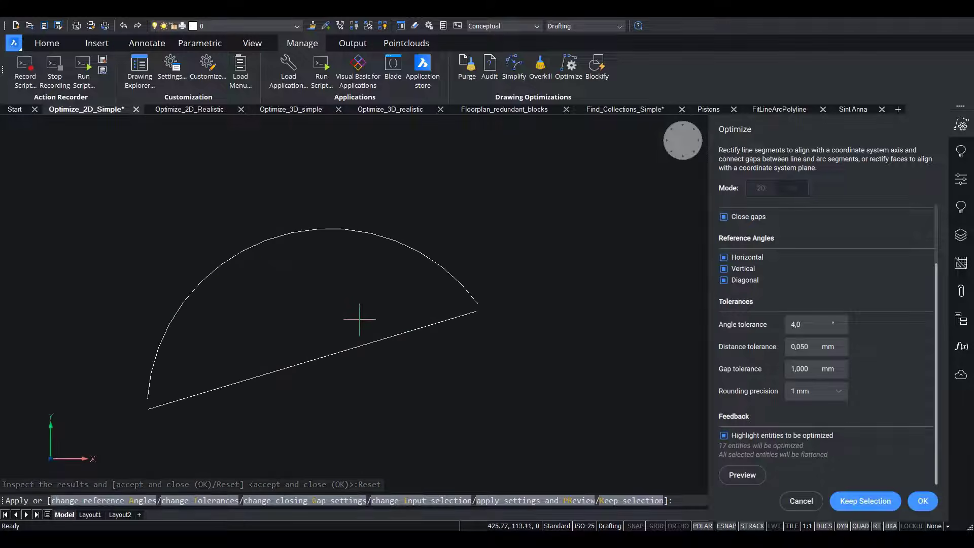
middle_click_drag(359, 322, 433, 256)
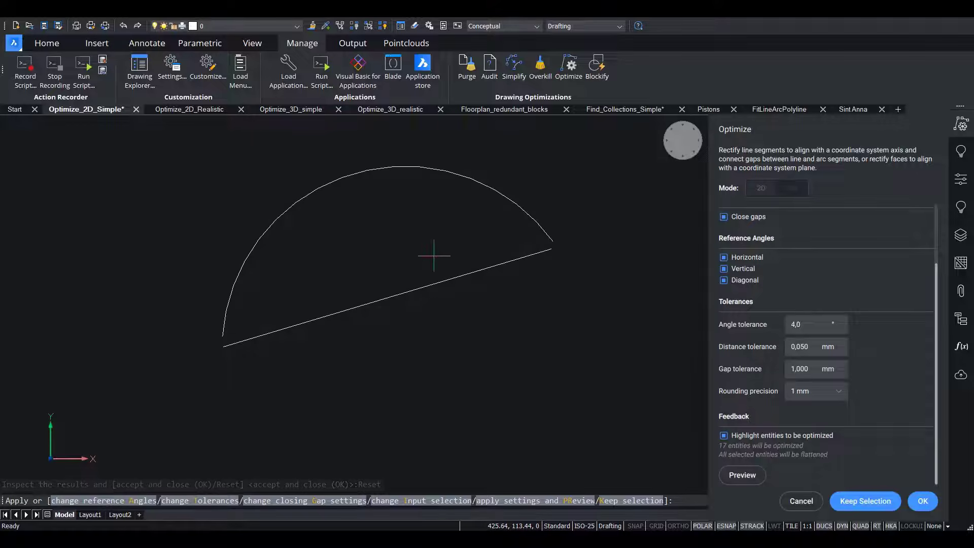
left_click(751, 476)
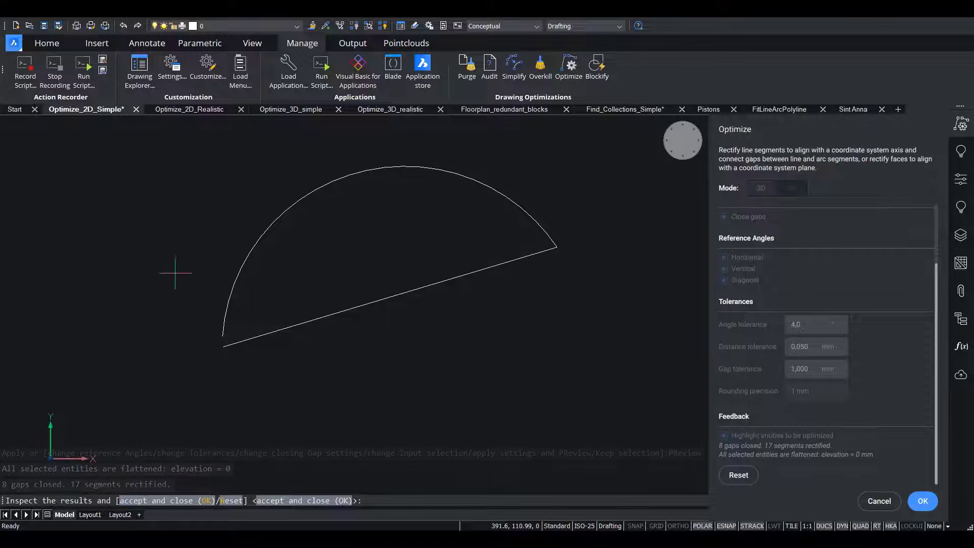
left_click(720, 474)
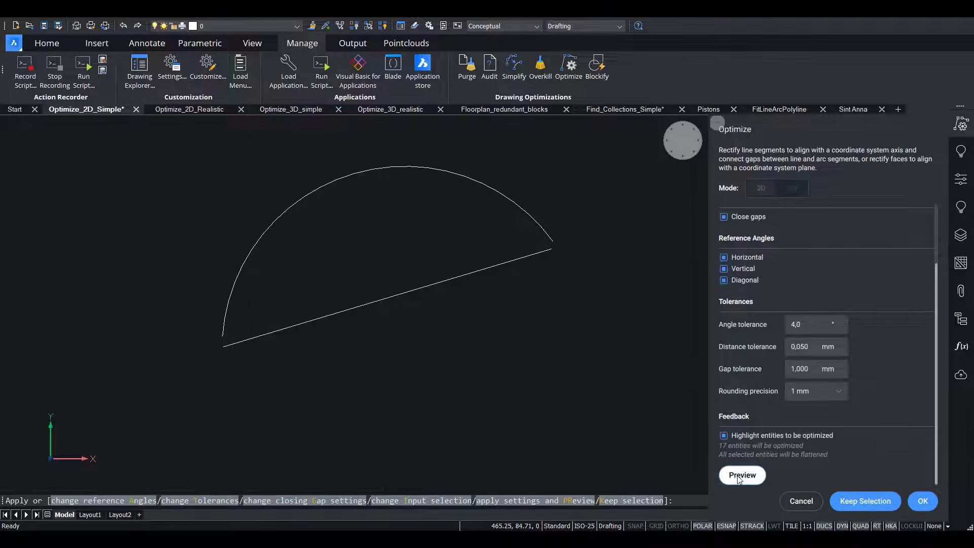
Set the gap tolerance to 3 mm, preview the optimization, and accept the result.
double_click(816, 370)
type("3")
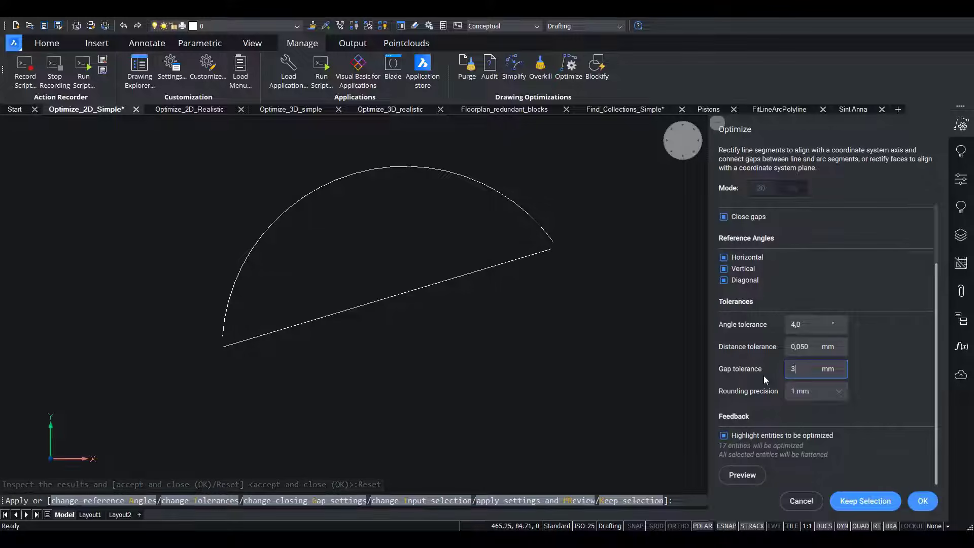
left_click(740, 474)
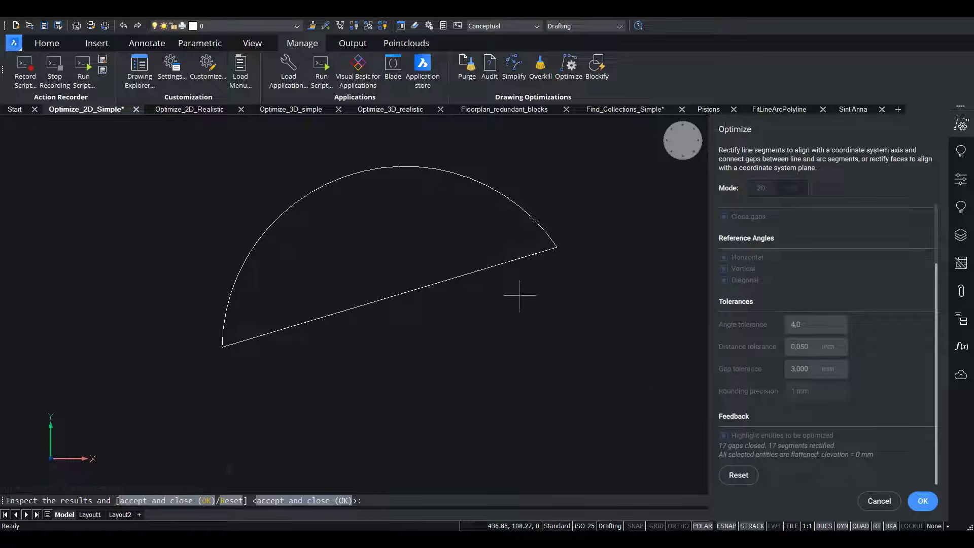
left_click(923, 501)
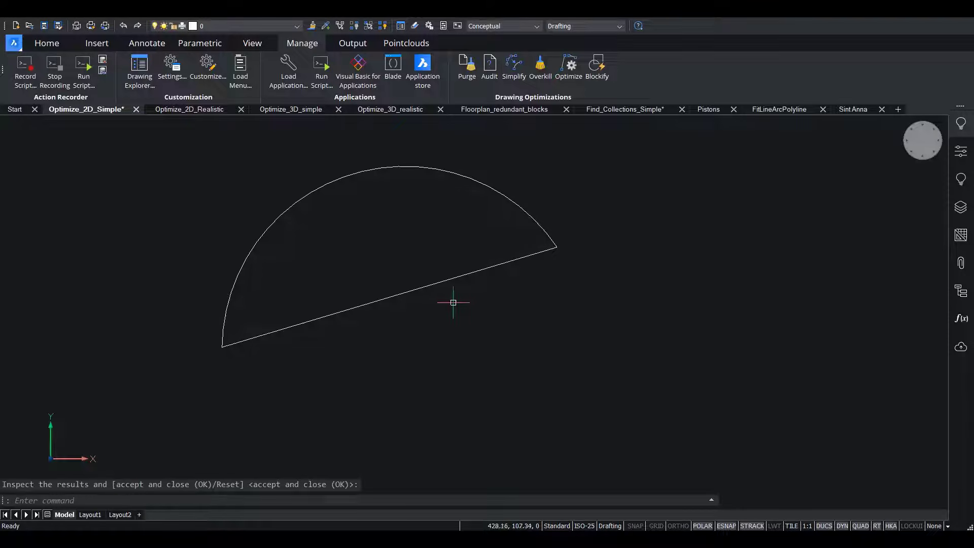
Examine the optimized arcs and lines, especially the gap between the small arc's lower end and the horizontal line.
scroll(501, 305, "down", 4)
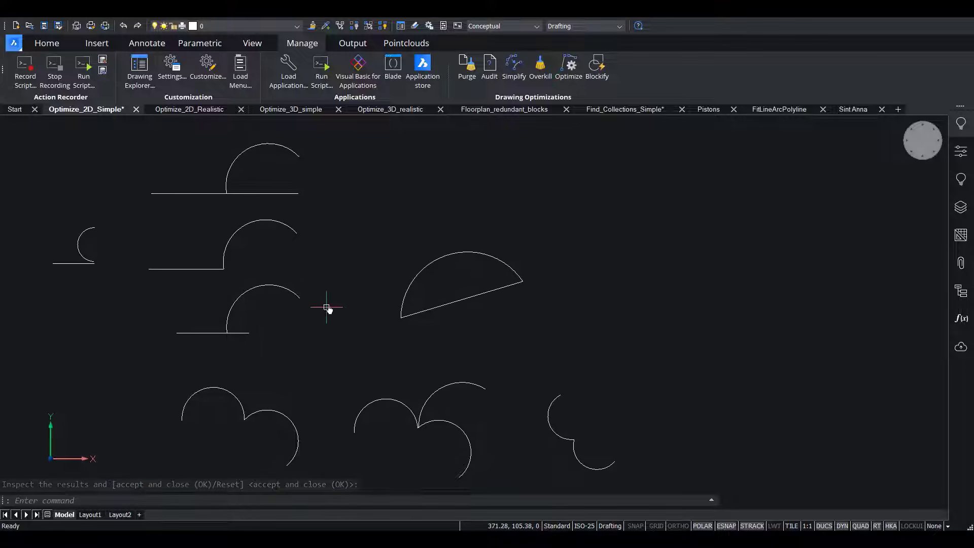
mouse_move(327, 309)
middle_mouse_down()
mouse_move(501, 274)
mouse_move(692, 305)
mouse_move(691, 293)
middle_mouse_up()
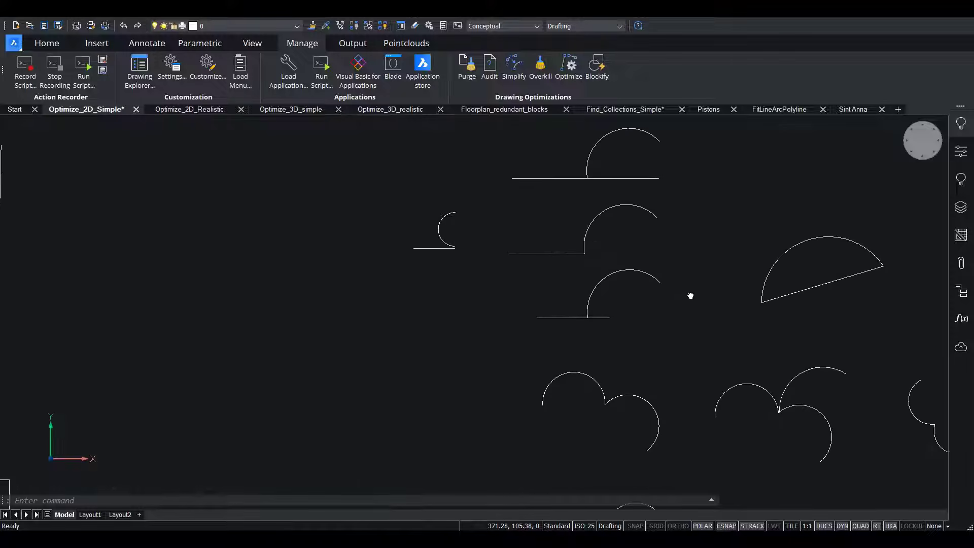
scroll(452, 242, "up", 2)
scroll(452, 242, "up", 8)
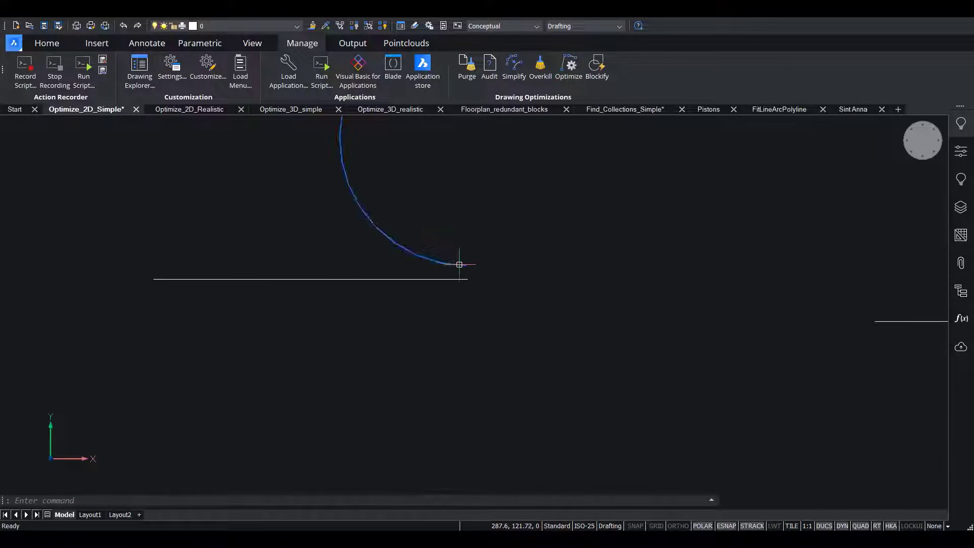
scroll(474, 273, "down", 1)
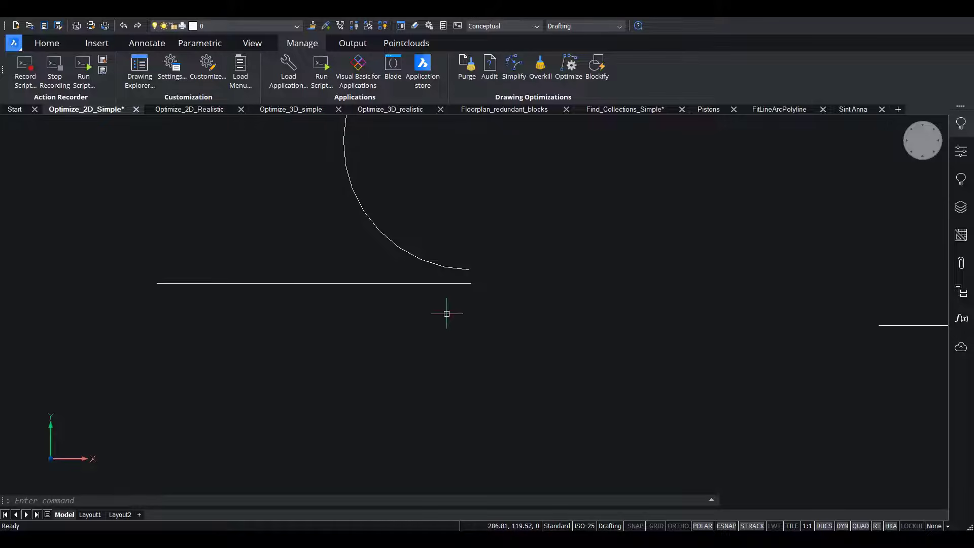
Switch to the Optimize_2D_Realistic drawing and measure the gap at the outer lower-left wall corner of the bottom room.
key("ctrl+Tab")
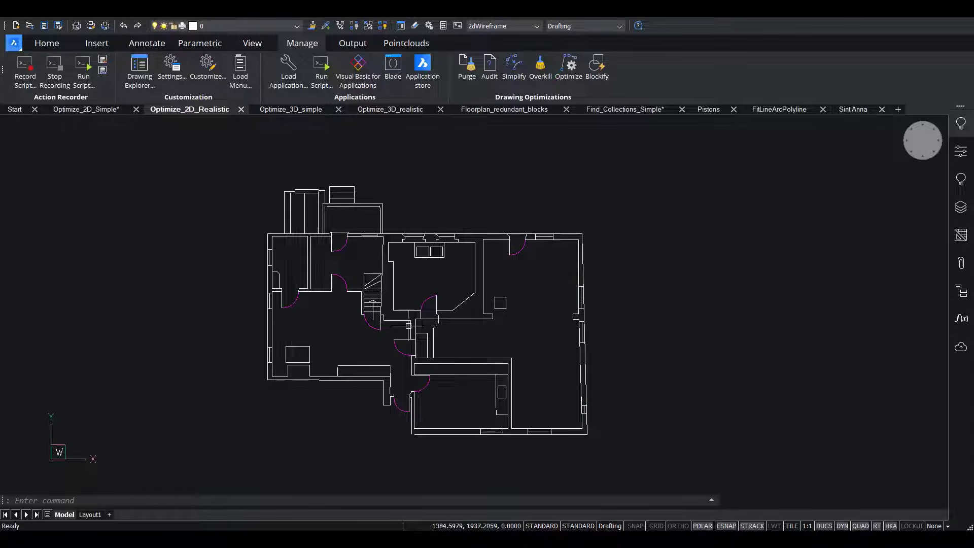
scroll(409, 445, "up", 5)
scroll(412, 414, "up", 3)
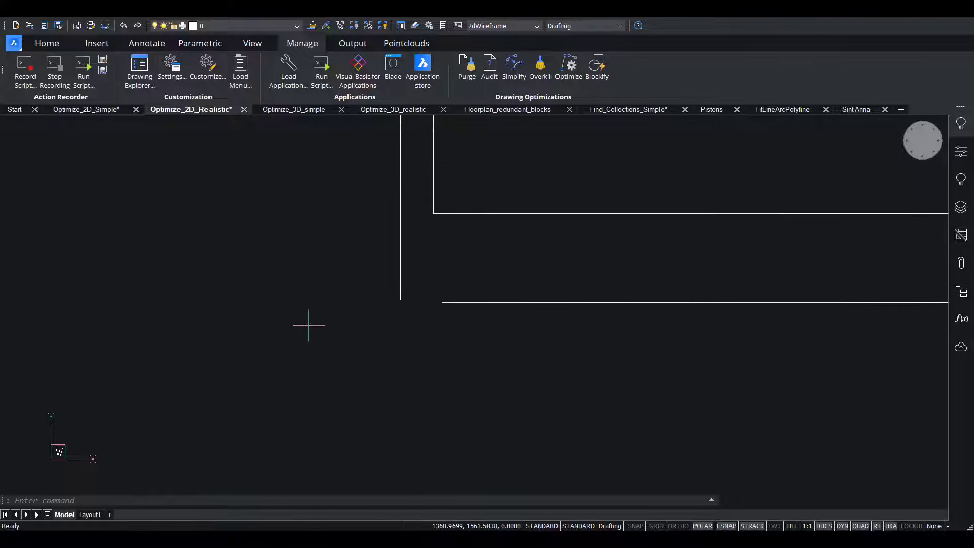
right_click(309, 326)
left_click(352, 357)
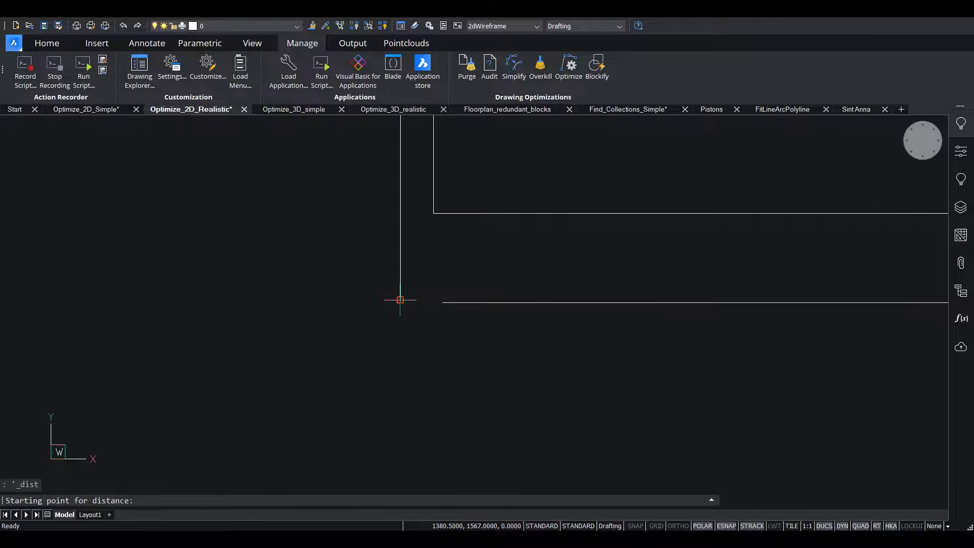
left_click(400, 300)
key("Escape")
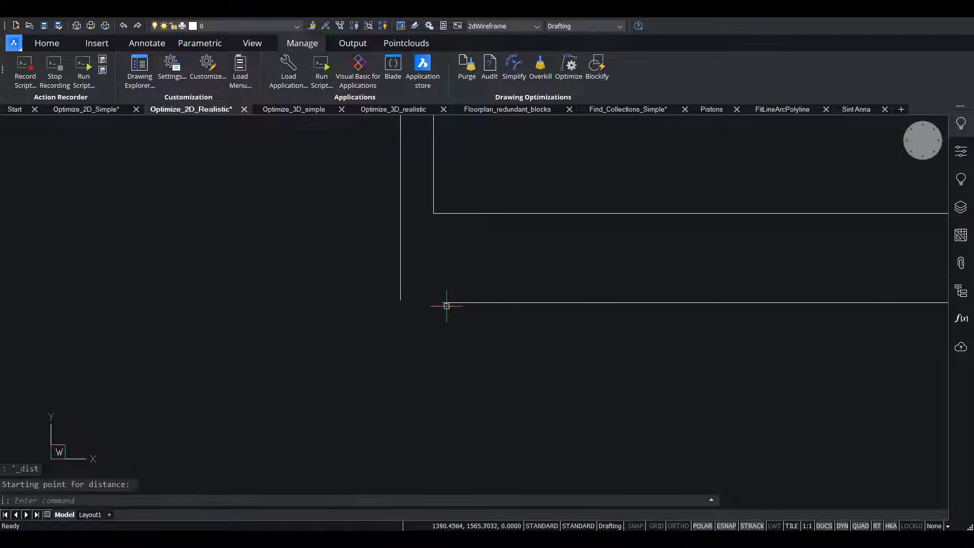
Measure the gap between the inner wall lines at the upper-left corner of the floor plan's projecting top room.
scroll(431, 334, "down", 6)
scroll(404, 305, "up", 10)
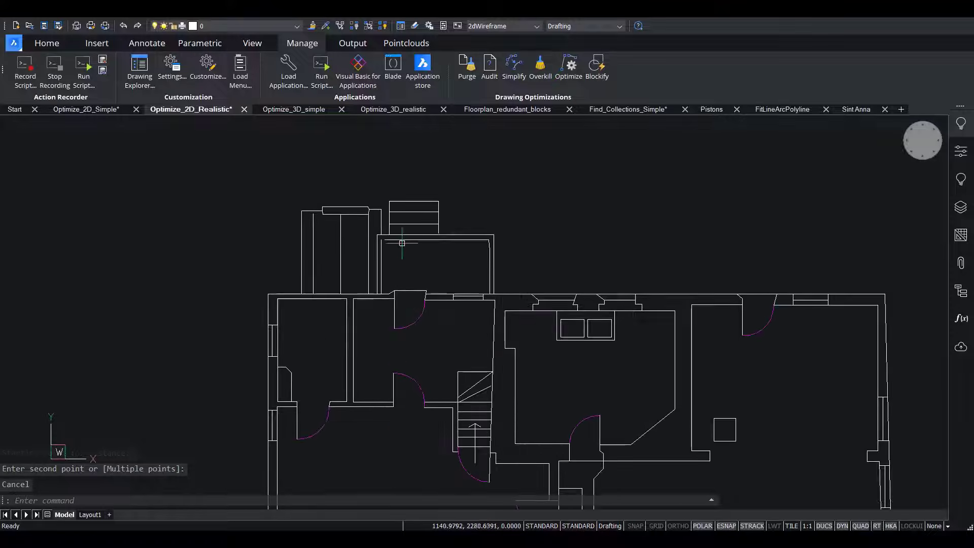
scroll(339, 236, "down", 7)
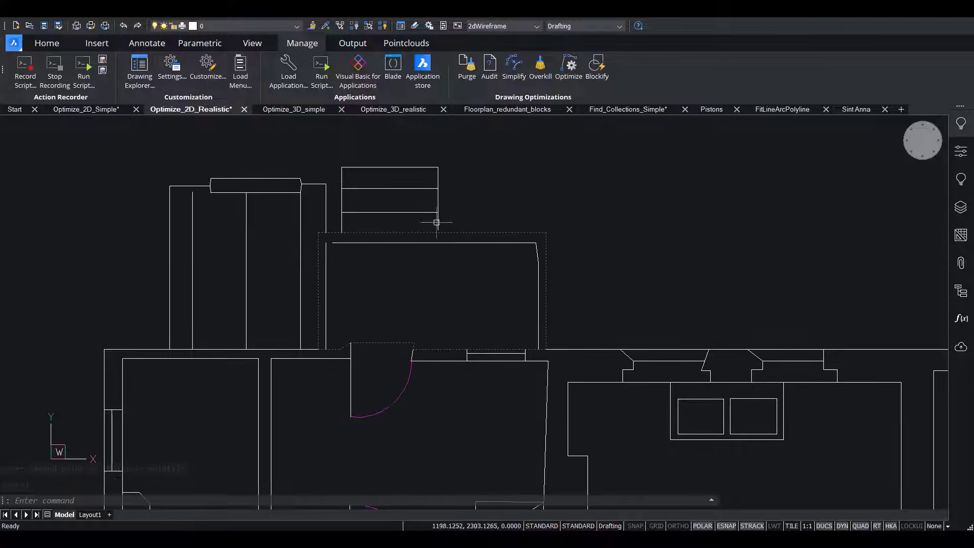
right_click(625, 166)
left_click(644, 195)
scroll(326, 242, "up", 5)
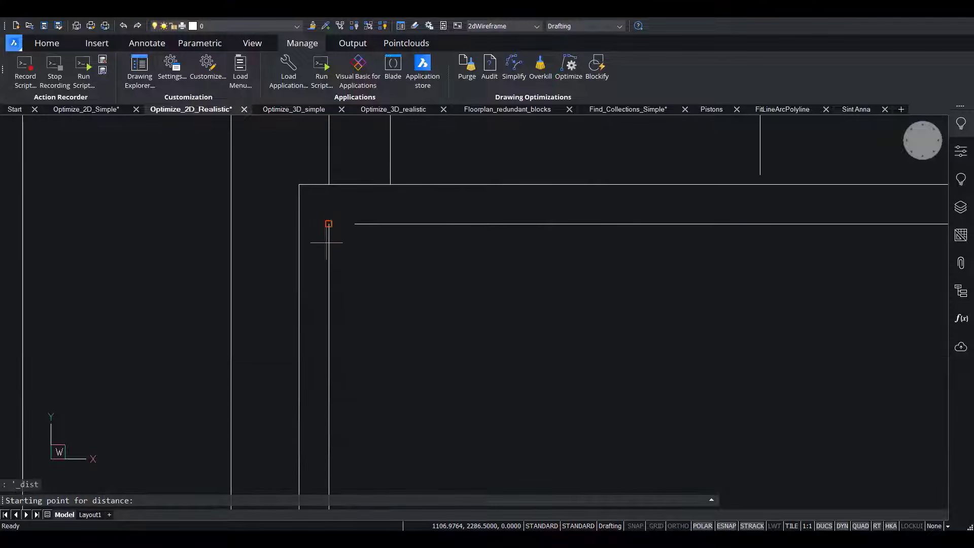
left_click(329, 223)
key("Escape")
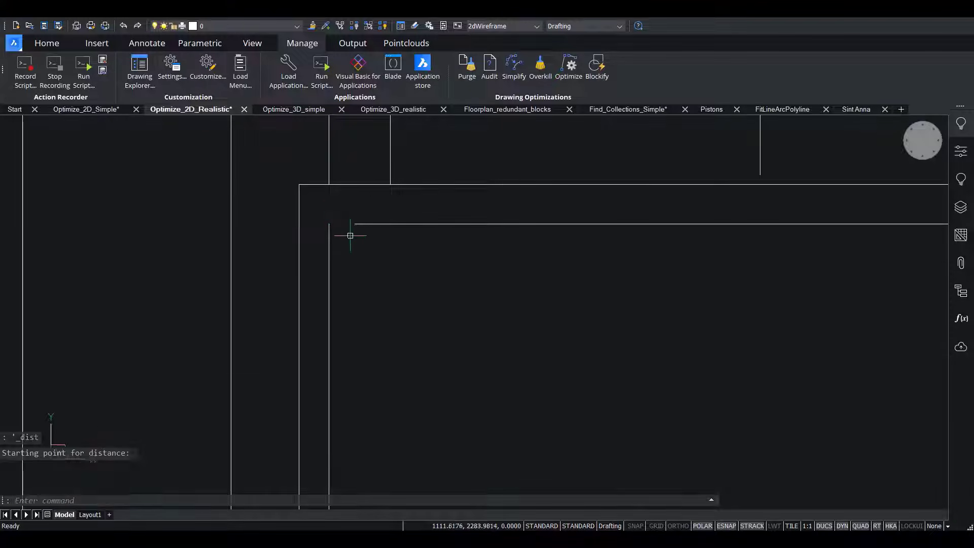
Start Optimize on the entire floor plan and set the gap tolerance to 10 in.
scroll(350, 238, "down", 5)
scroll(455, 258, "up", 4)
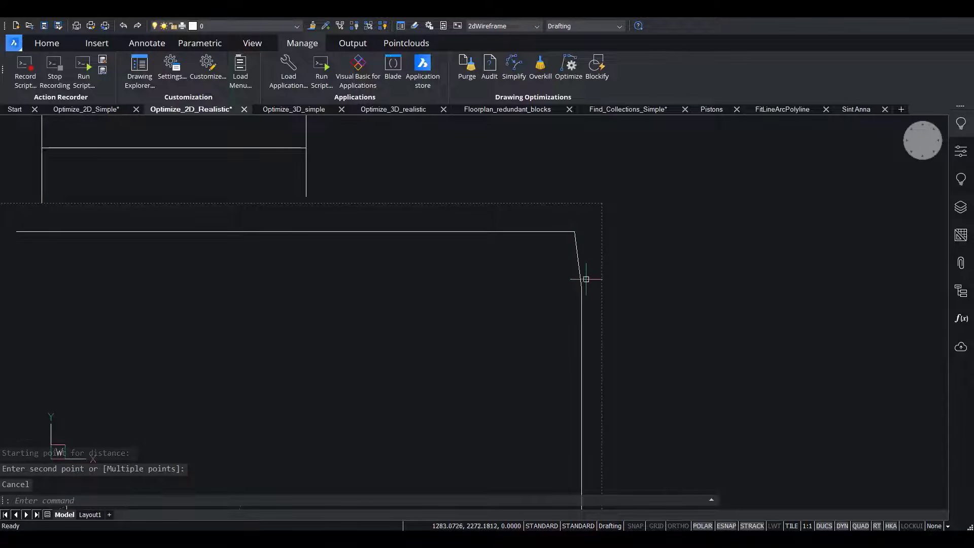
scroll(543, 226, "down", 5)
middle_click_drag(628, 217, 485, 156)
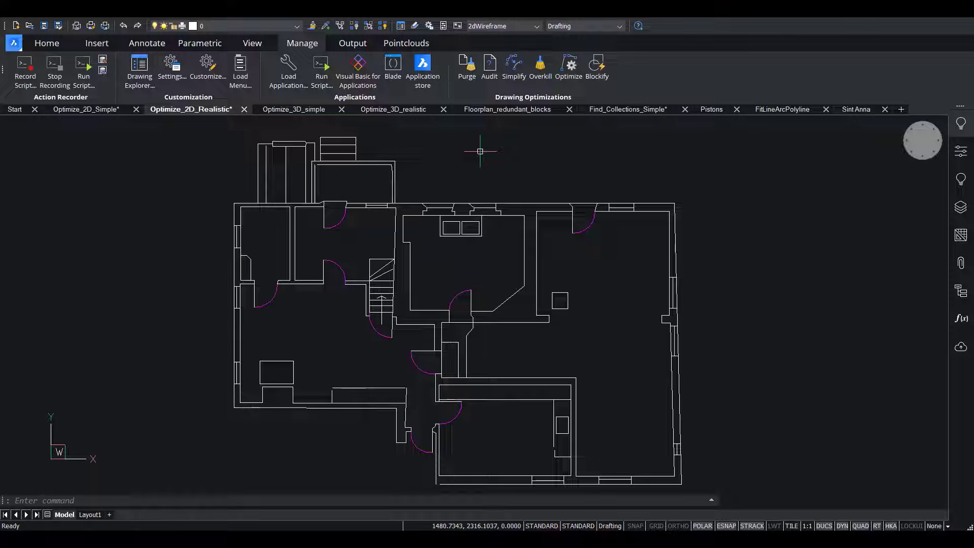
left_click(568, 65)
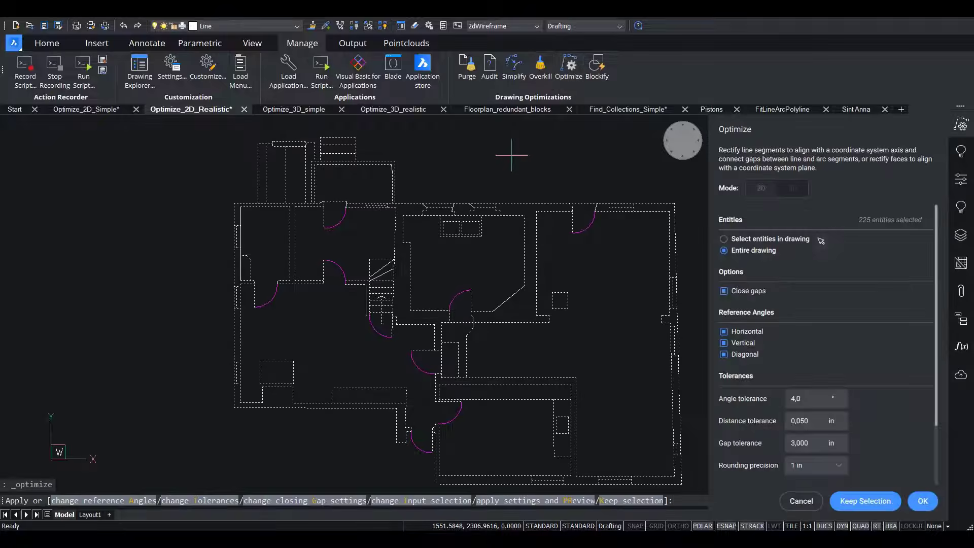
scroll(862, 304, "down", 3)
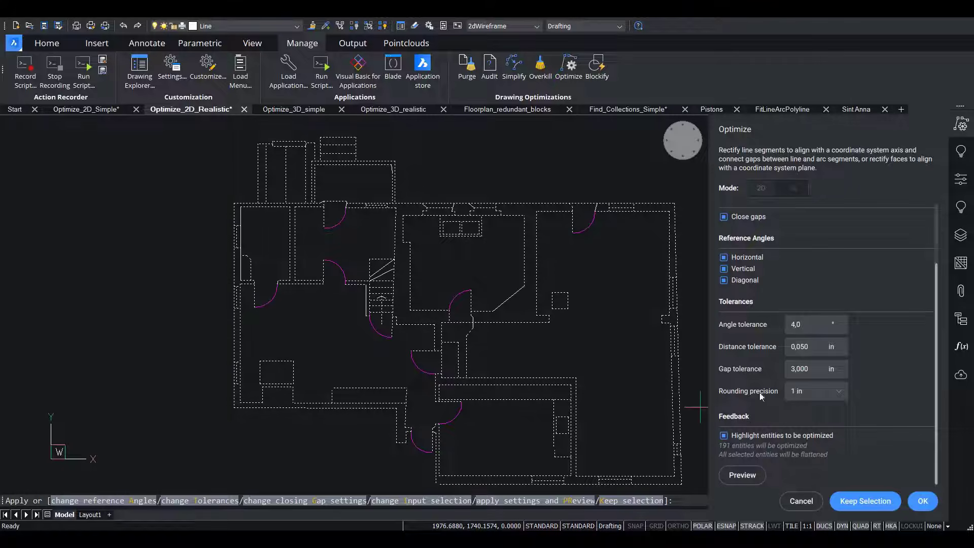
left_click(760, 371)
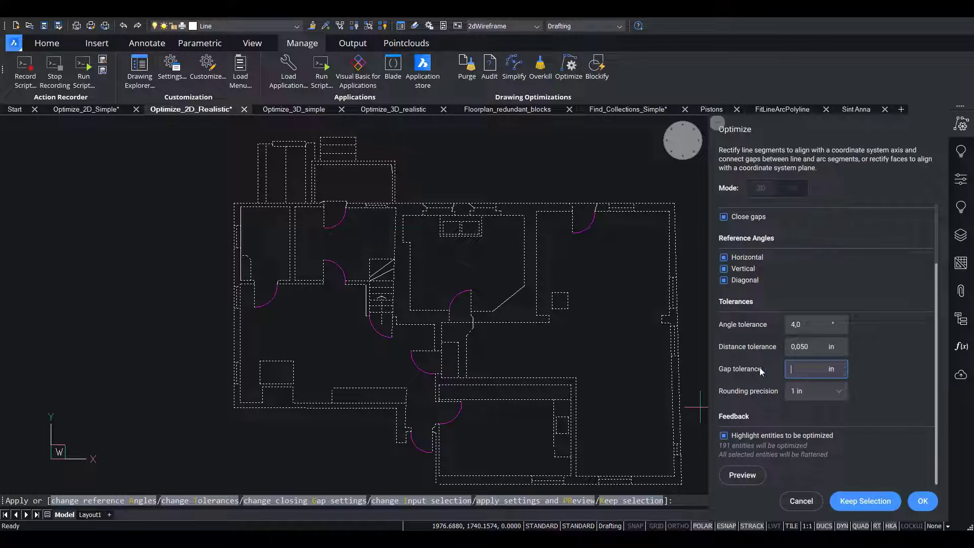
left_click(817, 350)
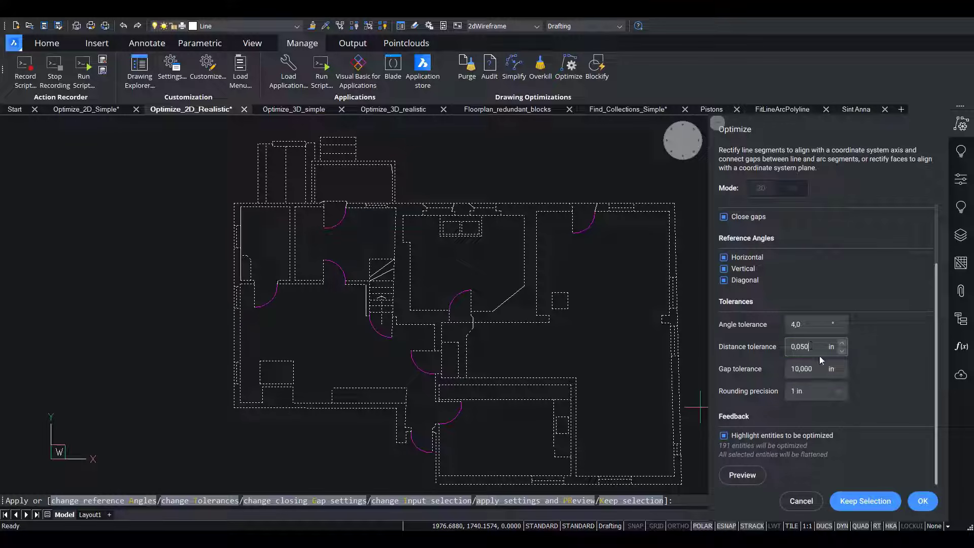
Preview the floor plan optimization, inspect the slanted inner wall segment in the projecting top room, and reset the preview.
left_click(742, 475)
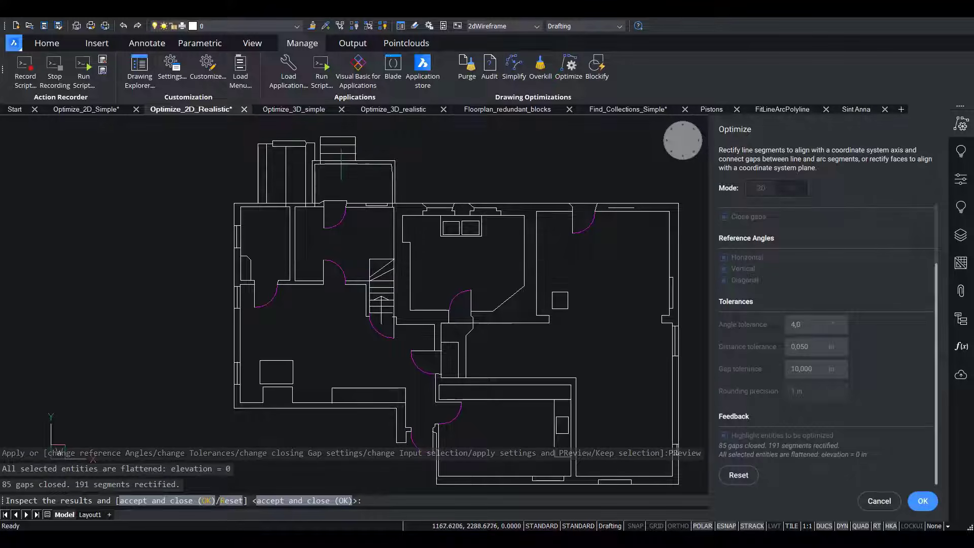
scroll(375, 154, "up", 5)
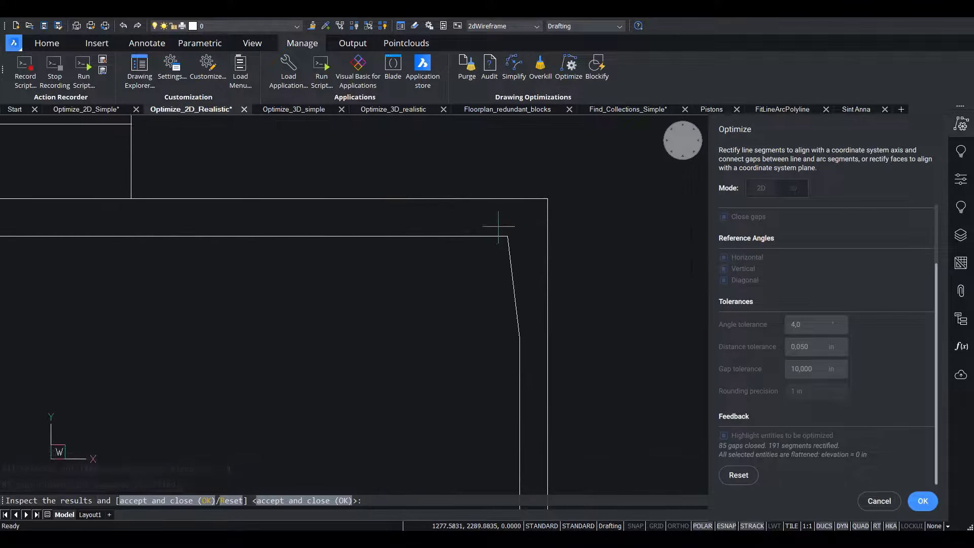
scroll(507, 254, "down", 5)
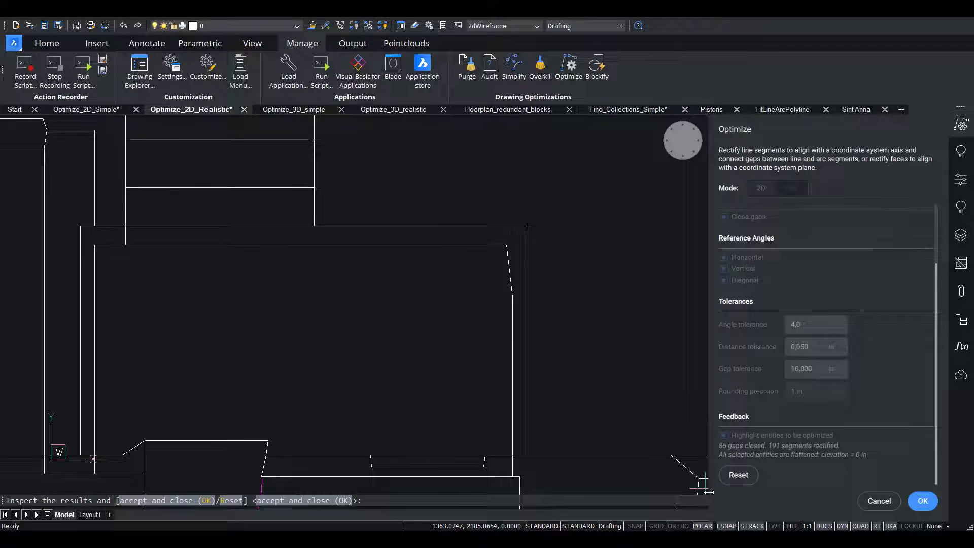
left_click(738, 474)
scroll(387, 165, "up", 5)
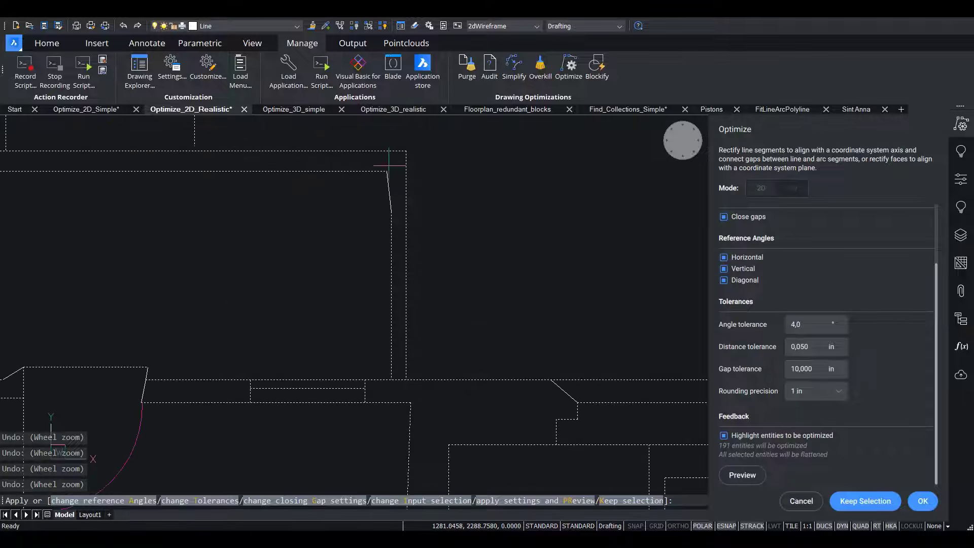
Set the angle tolerance to 7 degrees and preview the floor plan optimization.
scroll(387, 163, "up", 1)
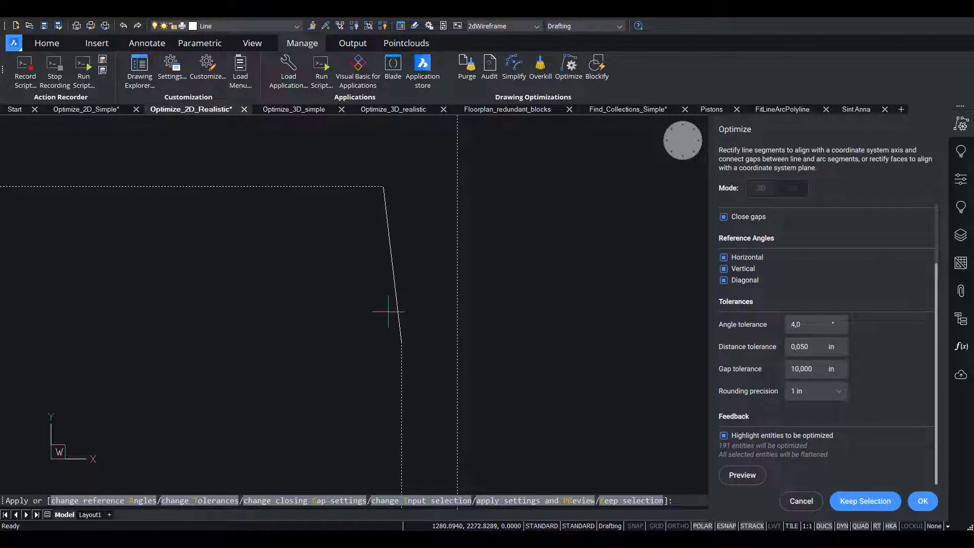
left_click(842, 321)
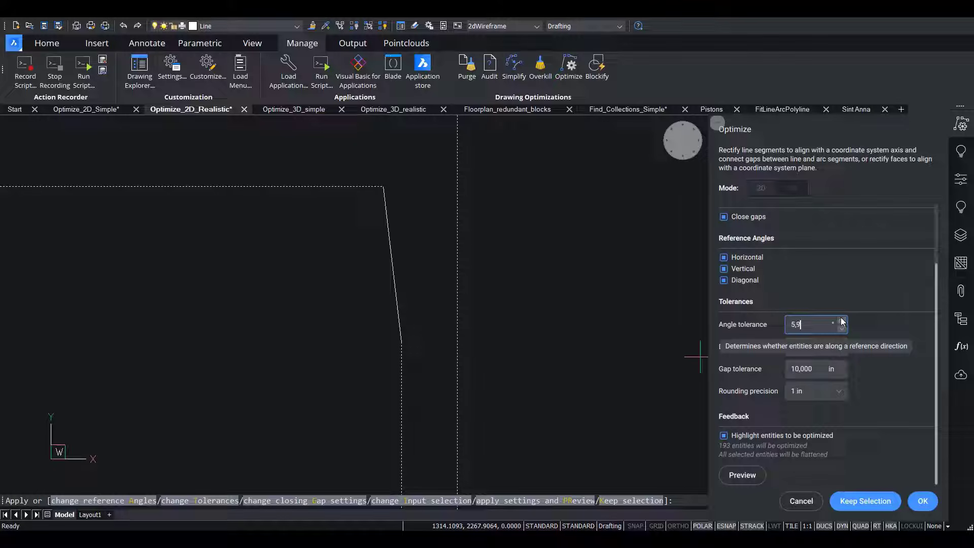
left_click(841, 321)
left_click(842, 321)
left_click(842, 321)
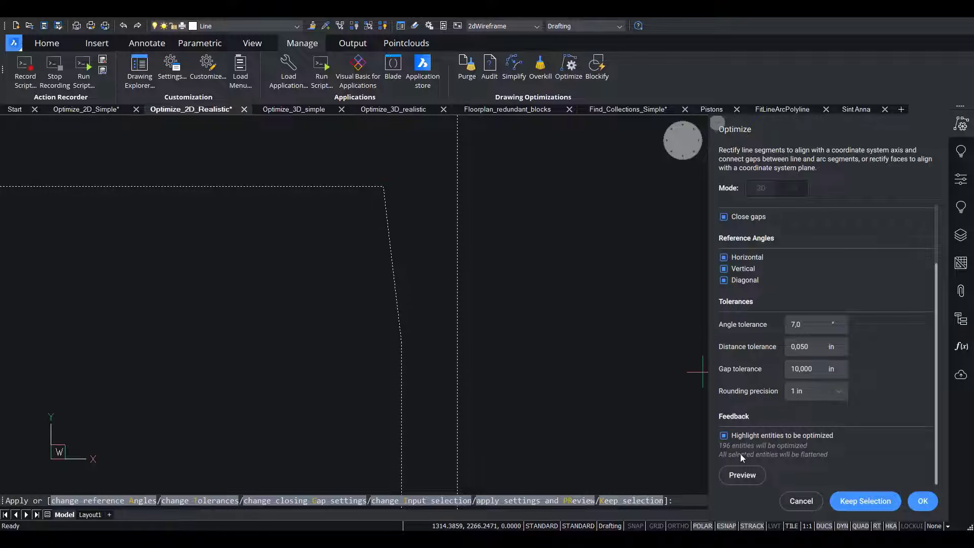
left_click(740, 474)
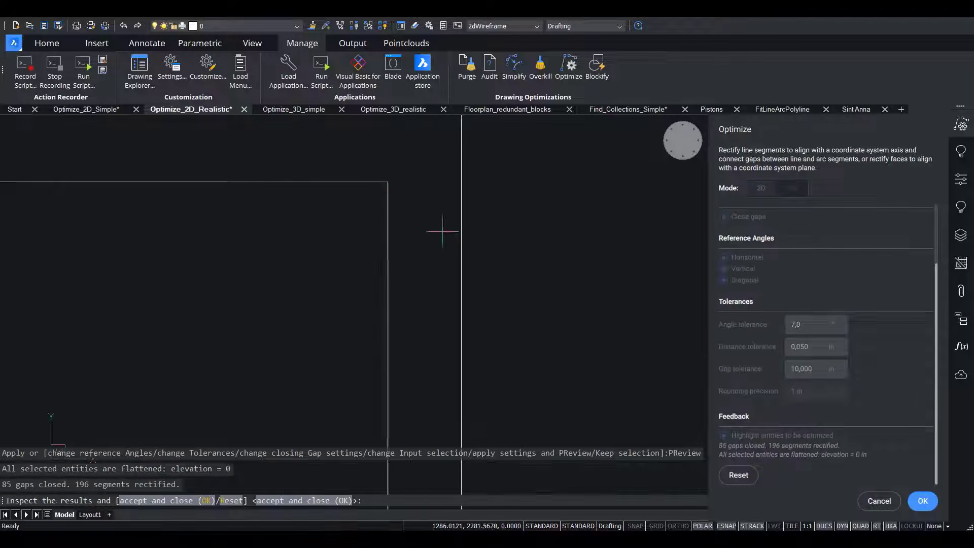
Inspect the inner wall corner of the projecting top room in the preview and accept the floor plan optimization.
scroll(378, 219, "down", 3)
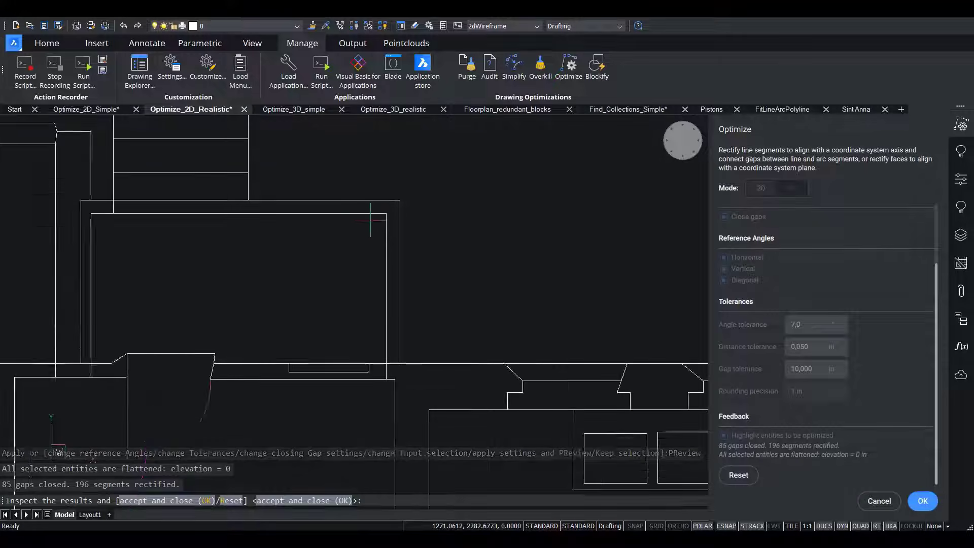
scroll(370, 219, "up", 5)
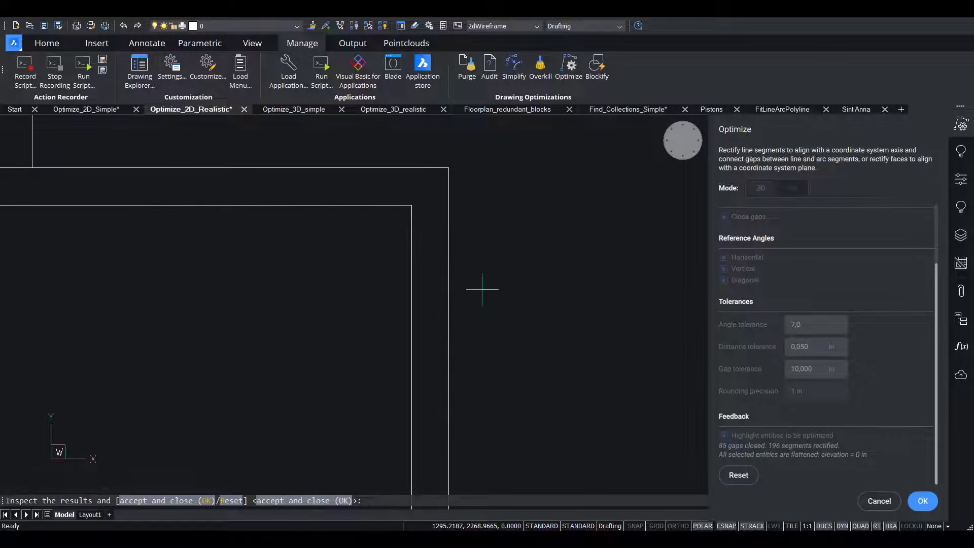
scroll(482, 289, "down", 8)
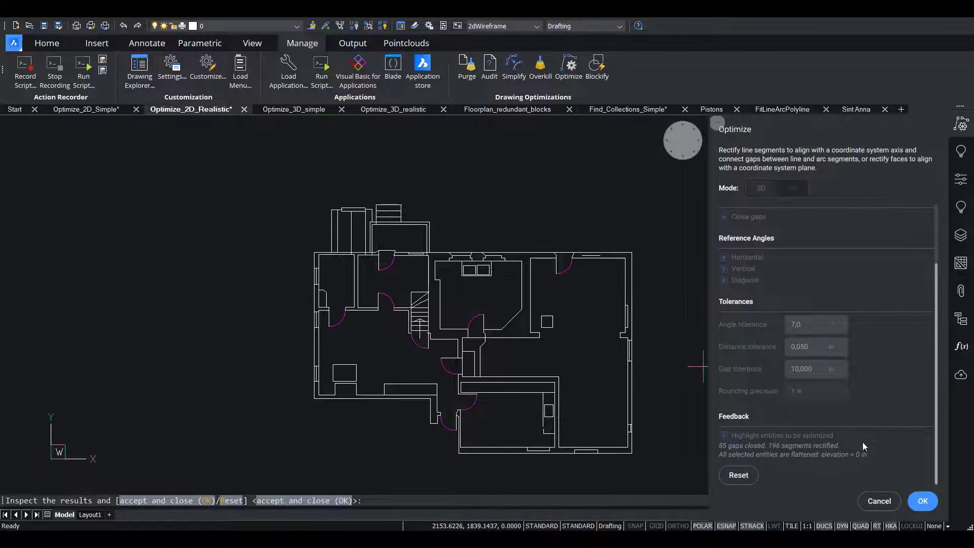
left_click(922, 501)
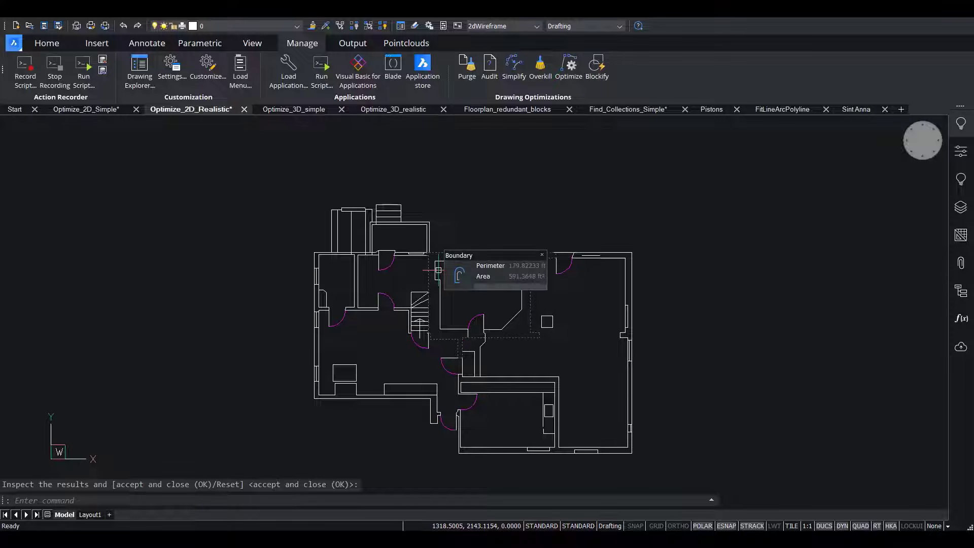
Switch to the Optimize_3D_simple drawing and check the slope of the tilted box's top face in its properties.
key("ctrl+Tab")
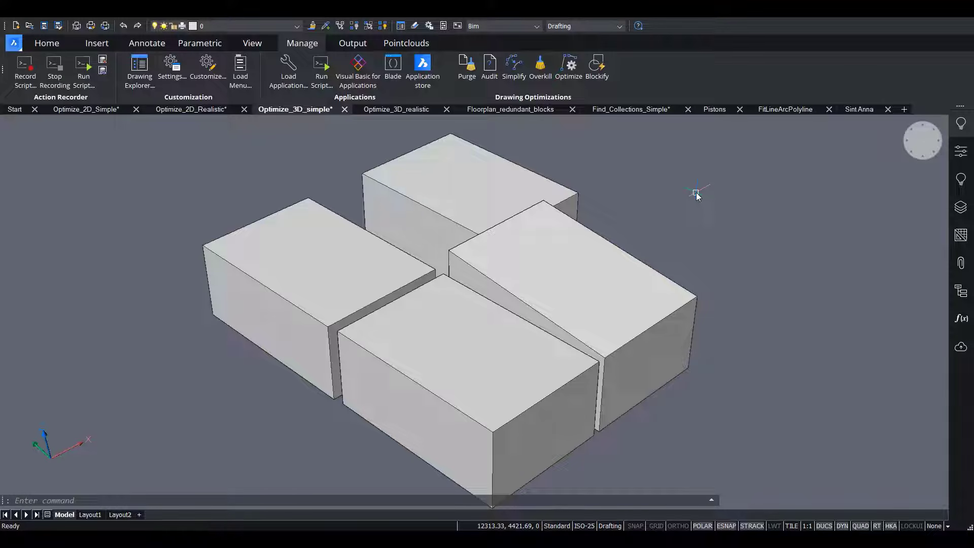
left_click(578, 263)
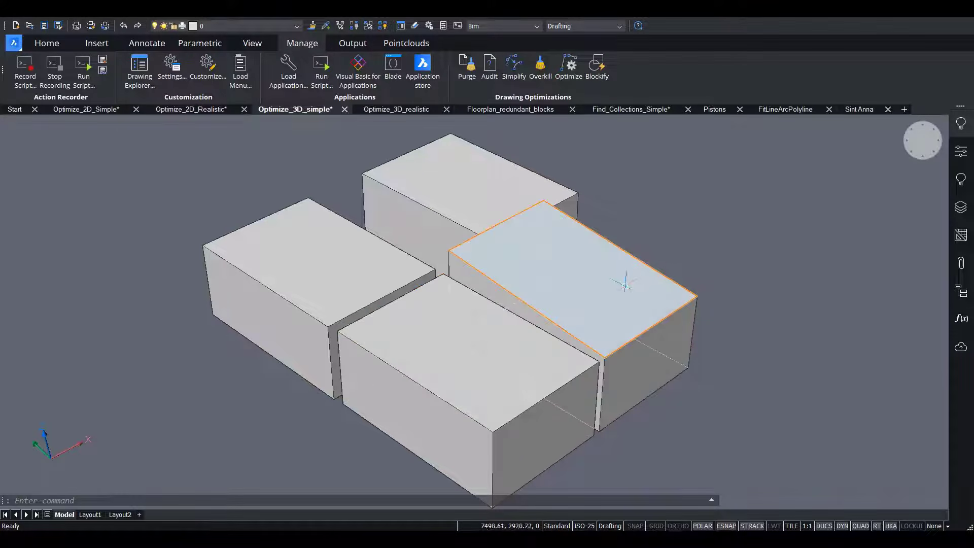
left_click(962, 156)
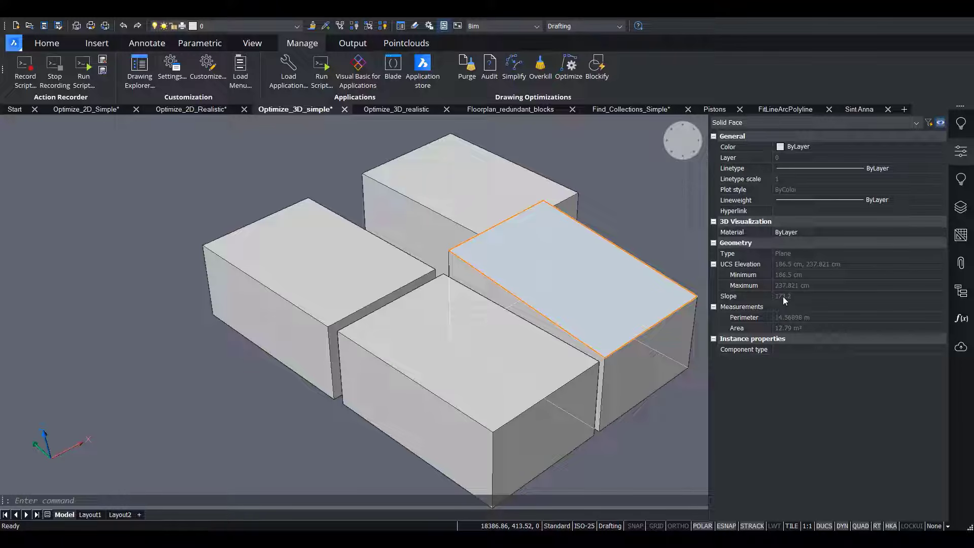
left_click(960, 159)
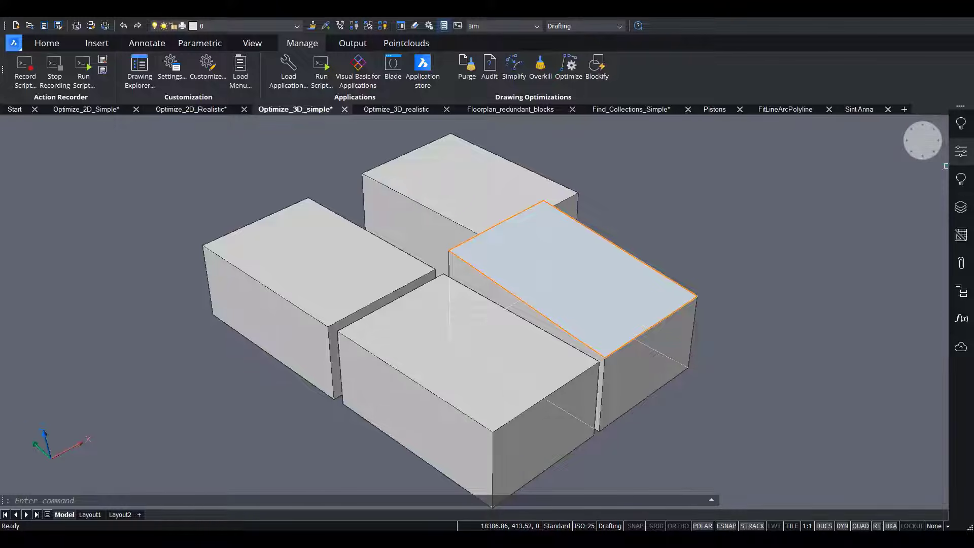
left_click(905, 129)
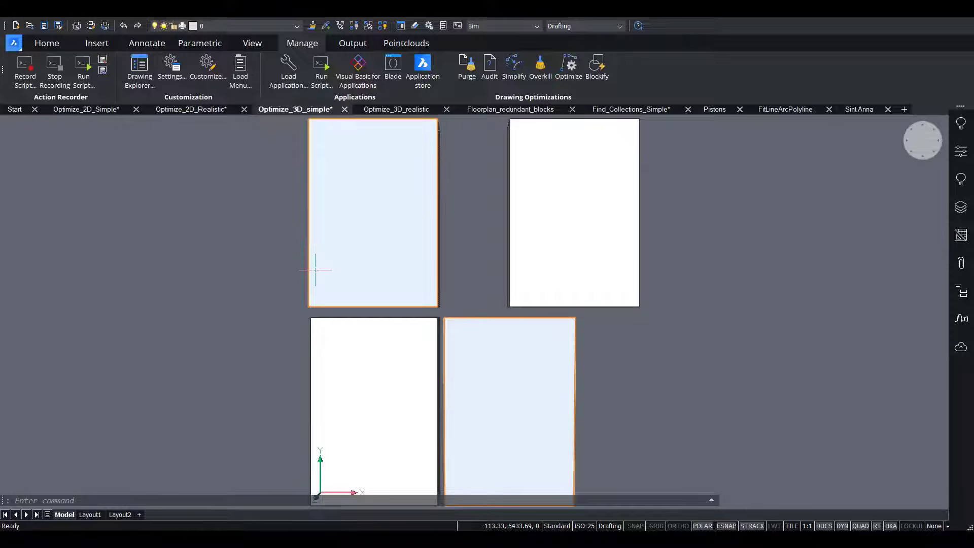
left_click(893, 156)
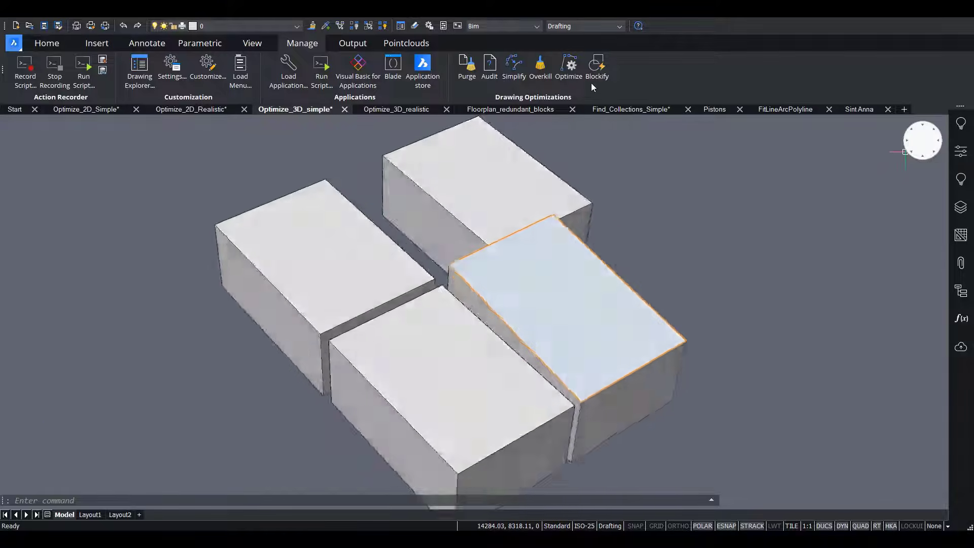
Start Optimize on the entire 3D drawing and set the angle tolerance to 7 degrees.
left_click(569, 66)
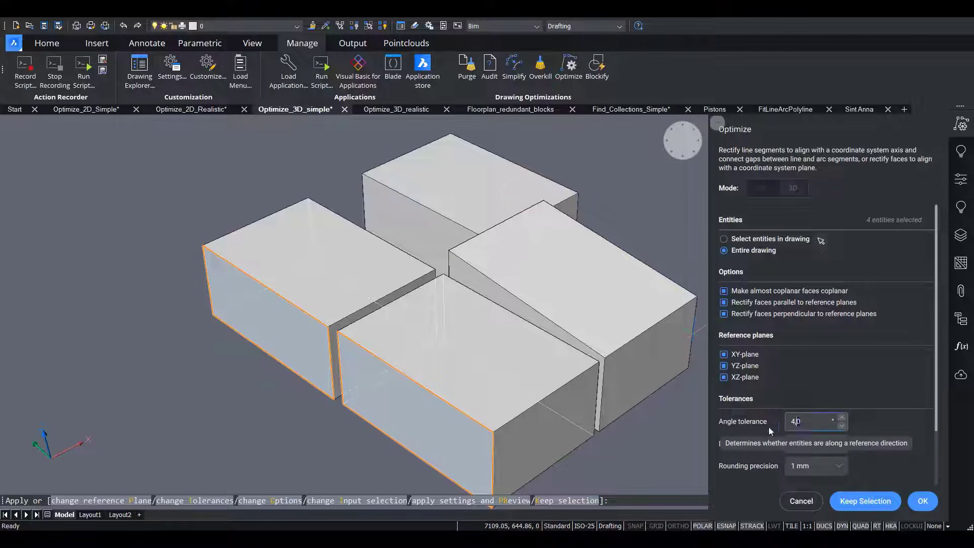
key("ctrl+a")
key("BackSpace")
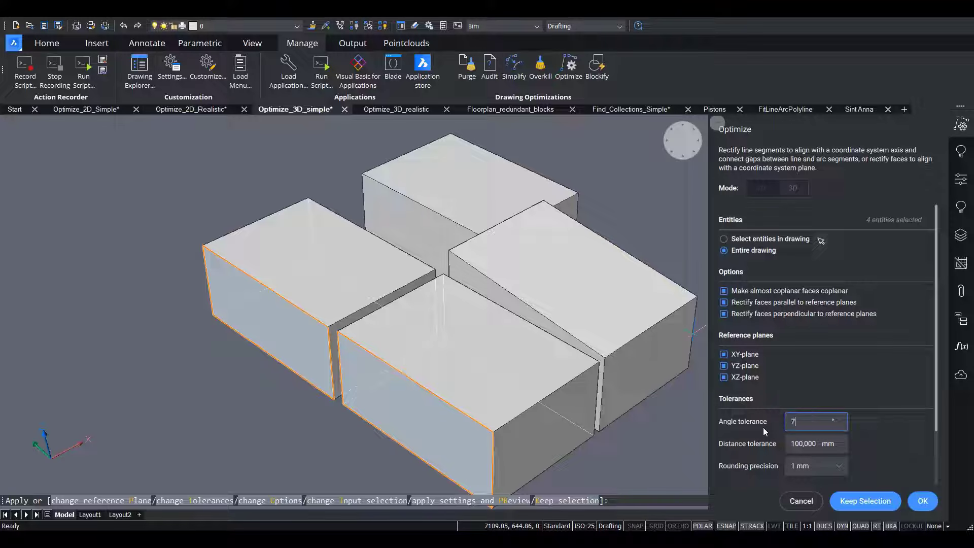
type("7")
left_click(800, 443)
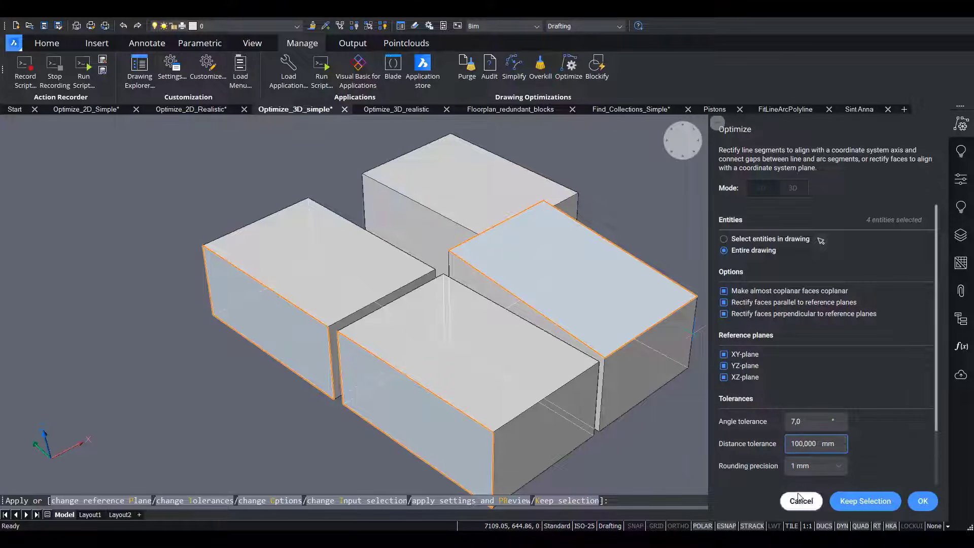
Preview the optimization of the four boxes and reset the preview.
scroll(917, 376, "down", 3)
left_click(745, 474)
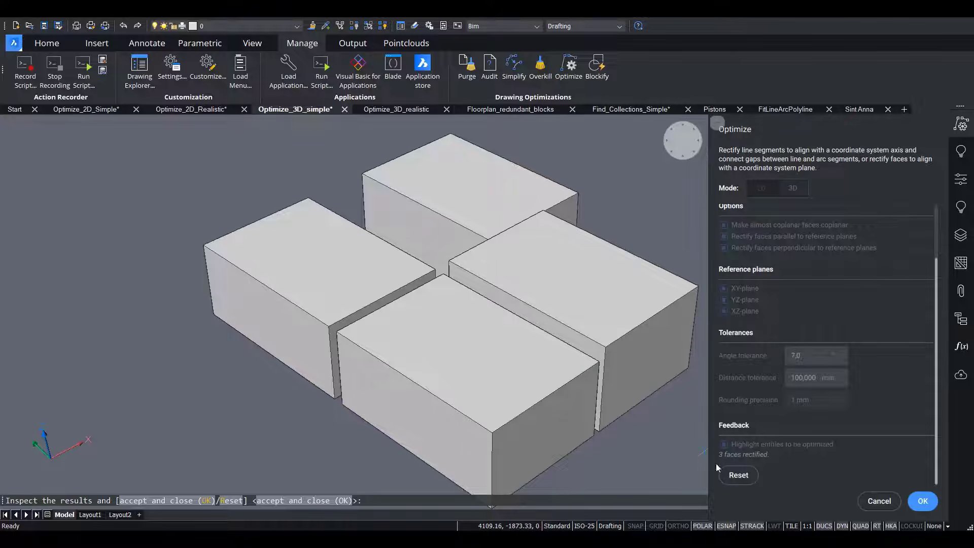
left_click(738, 474)
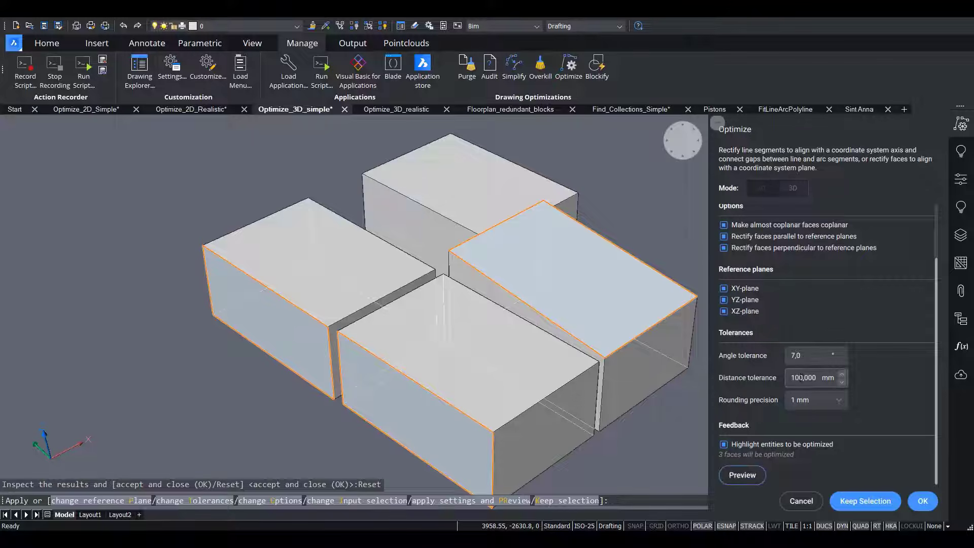
Try a distance tolerance of 300 mm for the boxes, preview the optimization, and reset the preview.
left_click(795, 378)
key("BackSpace")
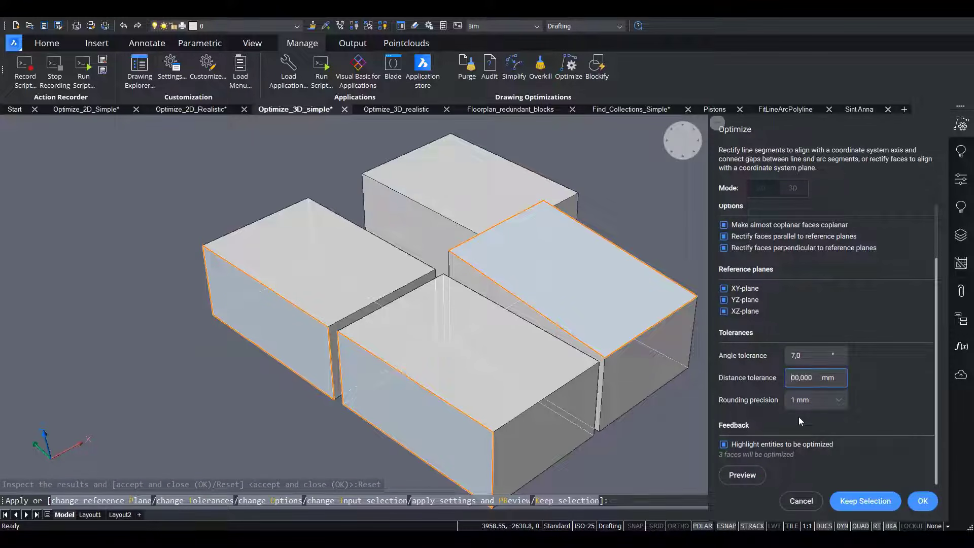
type("3")
left_click(804, 355)
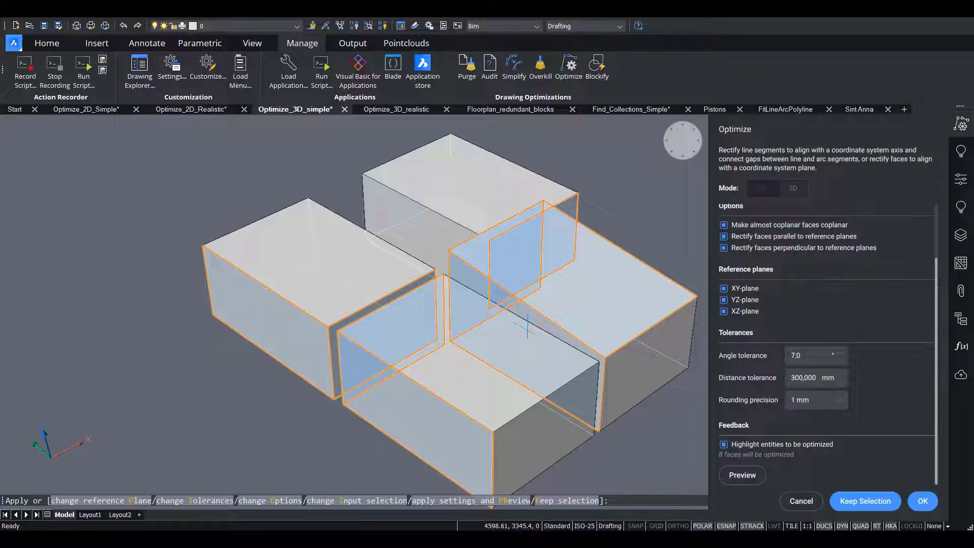
left_click(742, 474)
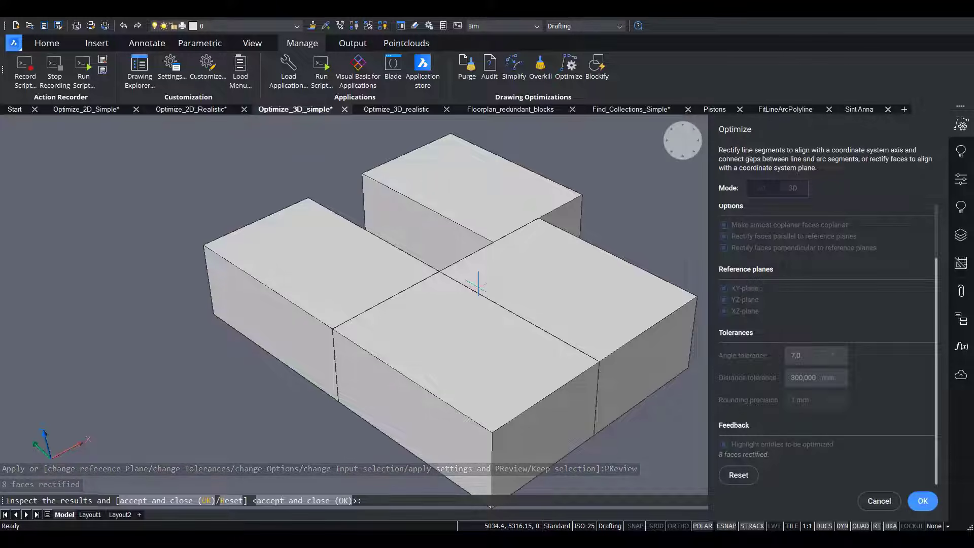
left_click(744, 474)
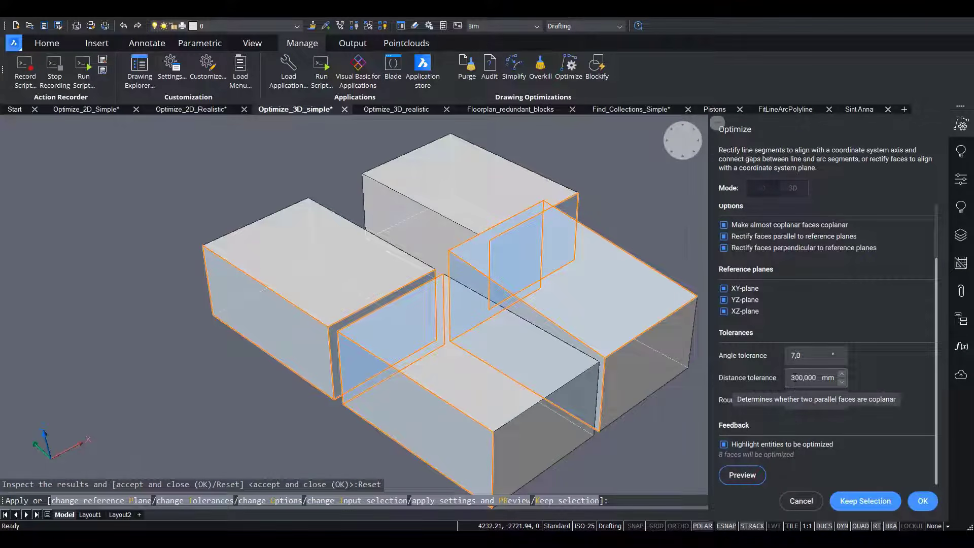
Set the distance tolerance to 100 mm and apply the optimization to the boxes.
left_click(794, 377)
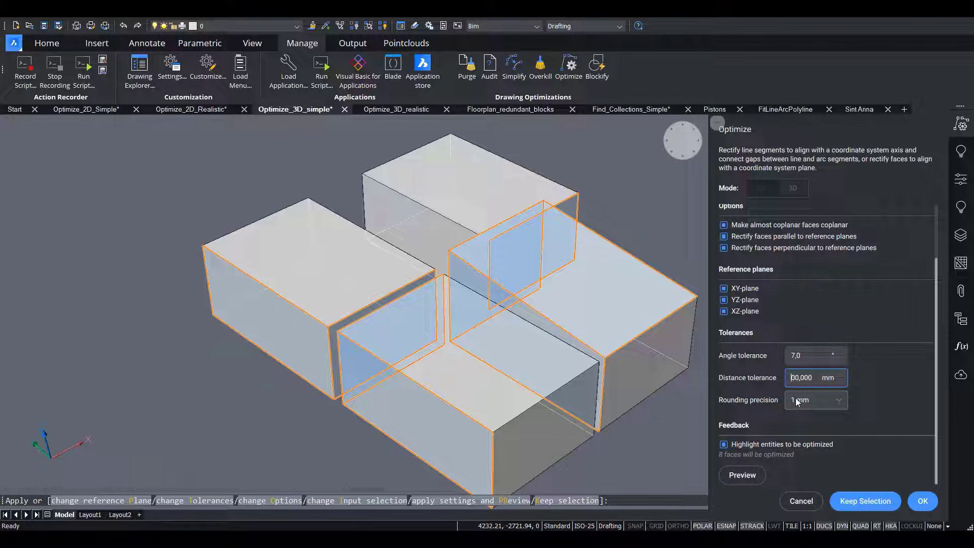
left_click(809, 355)
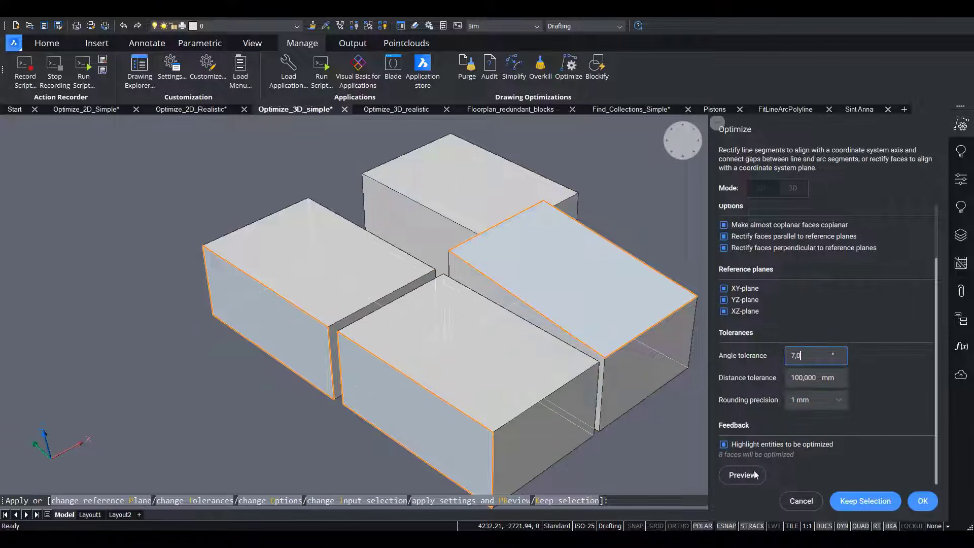
left_click(922, 501)
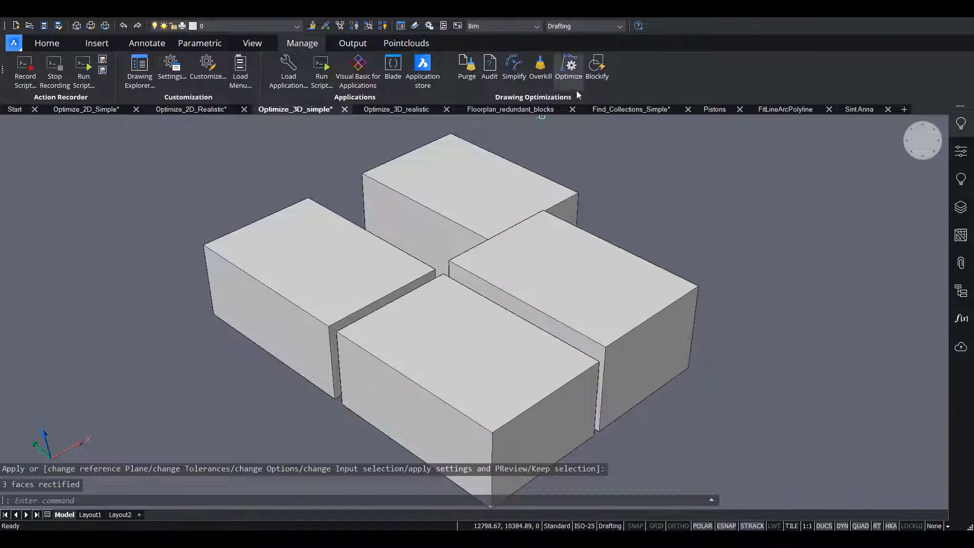
Start Optimize again on the entire drawing and set the distance tolerance to 300 mm.
left_click(566, 79)
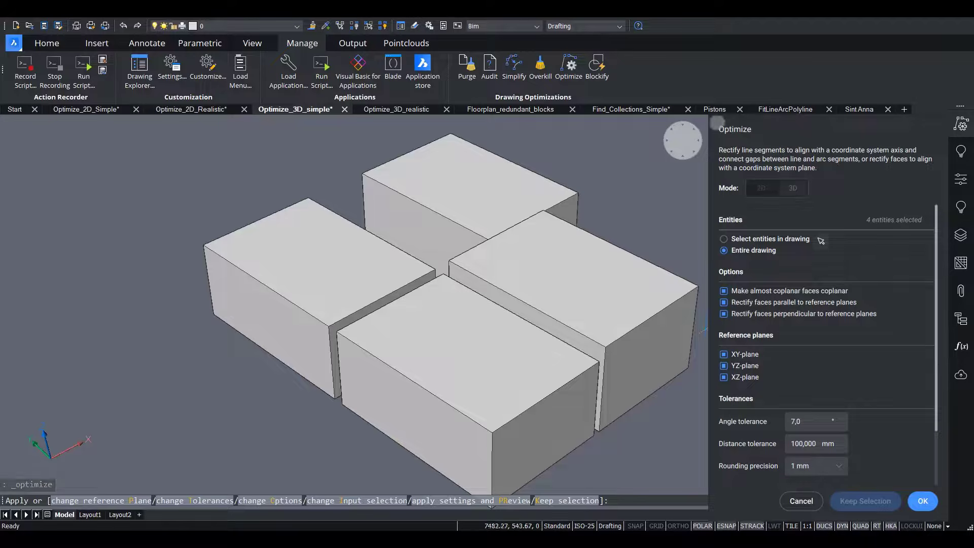
left_click(795, 444)
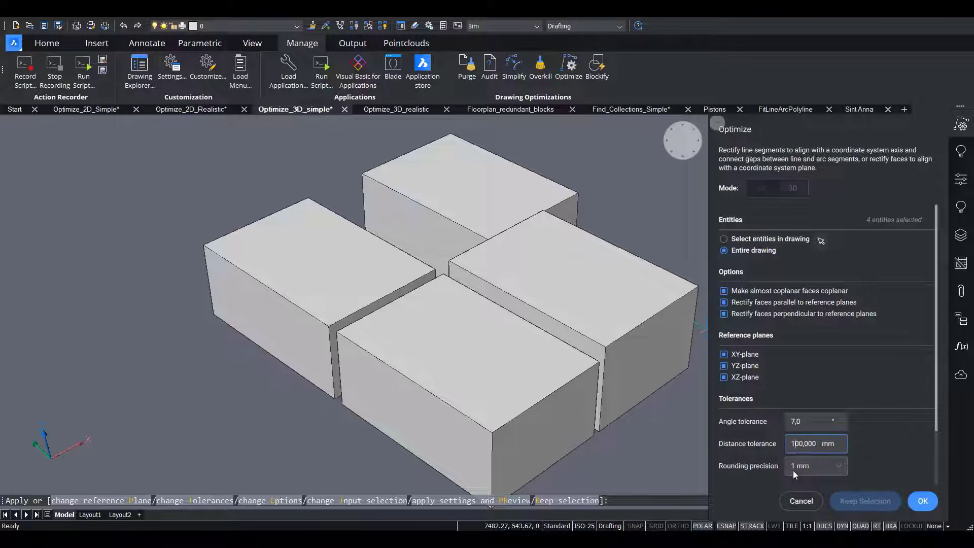
left_click(804, 420)
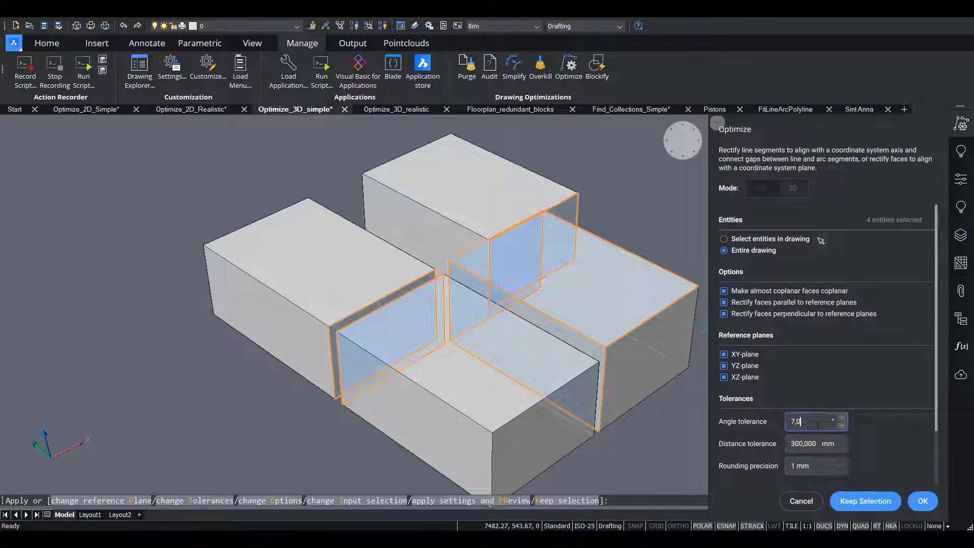
Turn off rectifying faces perpendicular to reference planes and exclude the YZ-plane and XZ-plane, keeping only the XY-plane.
left_click(724, 315)
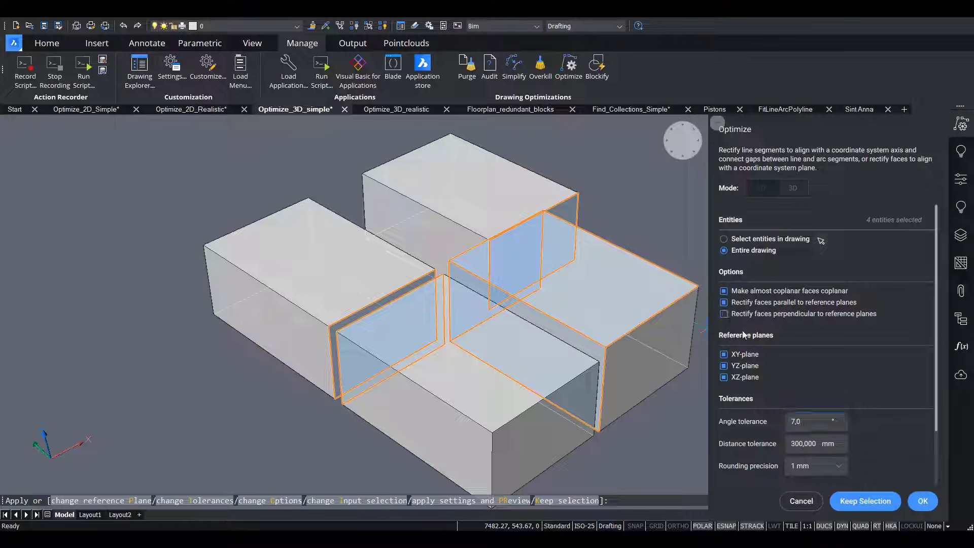
left_click(724, 366)
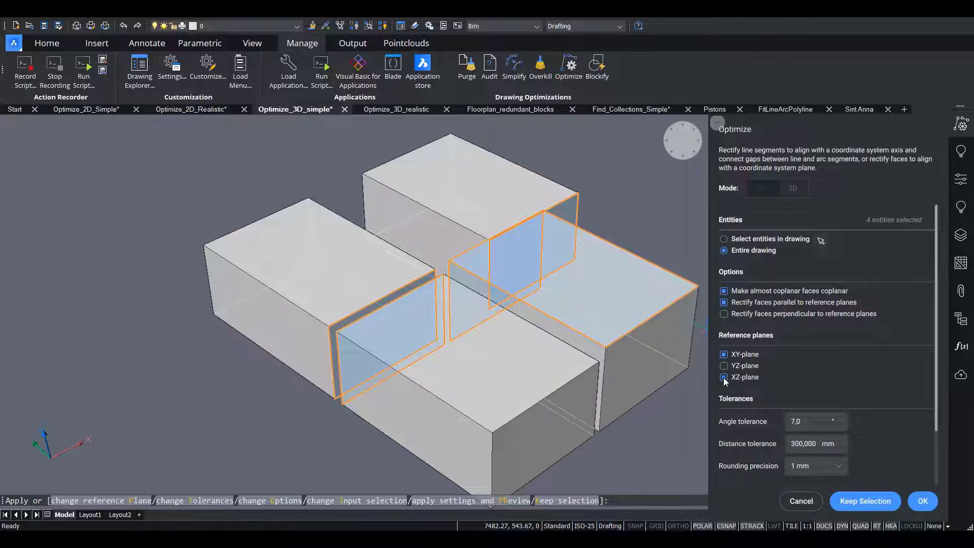
left_click(724, 378)
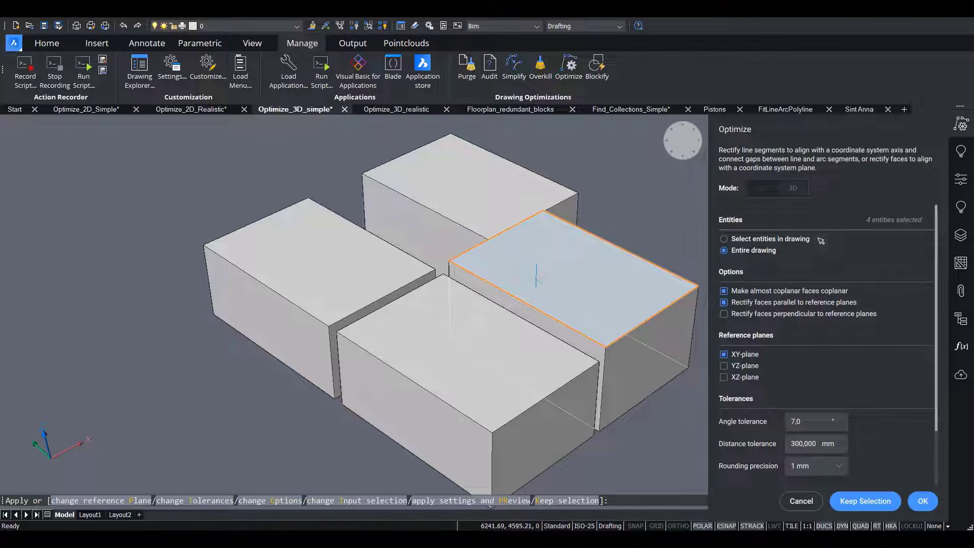
Preview the optimization restricted to the XY-plane and accept the result.
scroll(774, 389, "down", 3)
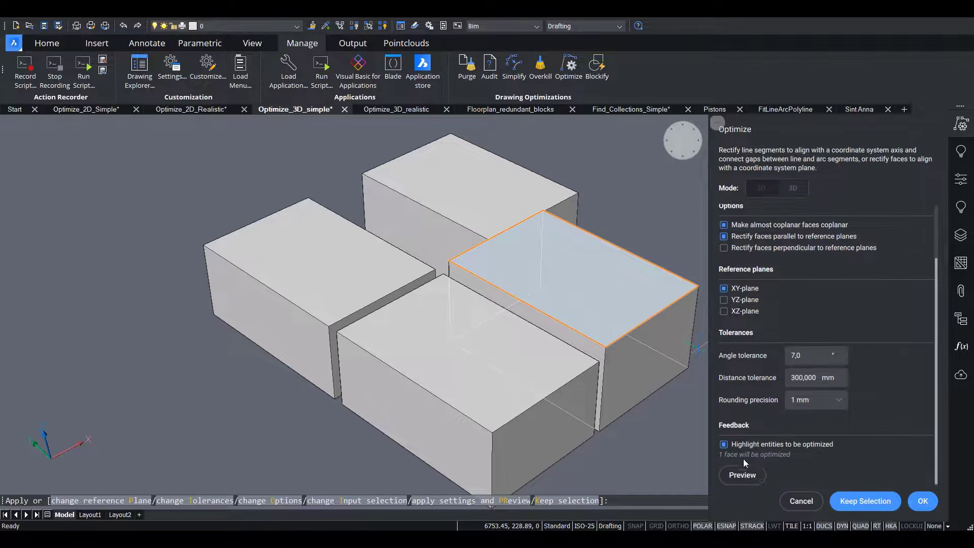
left_click(743, 476)
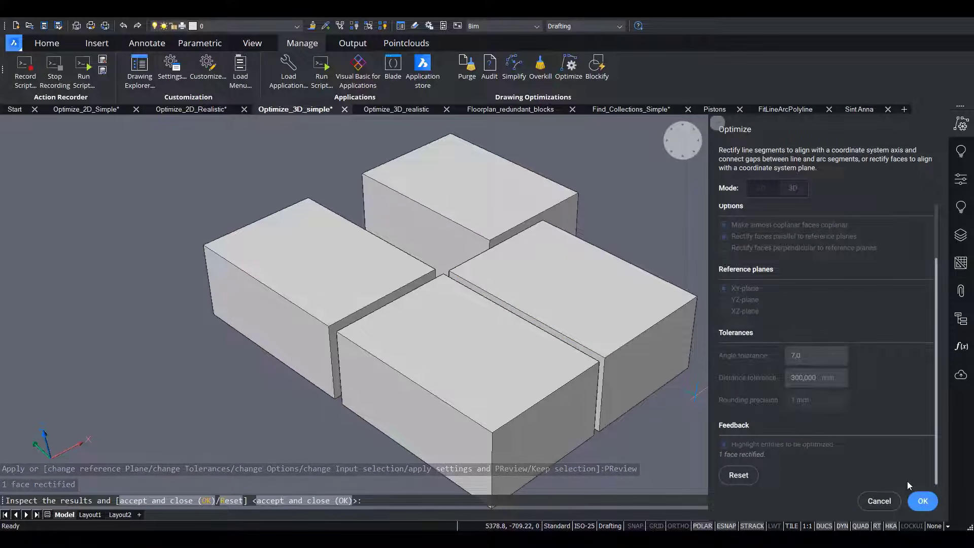
left_click(923, 502)
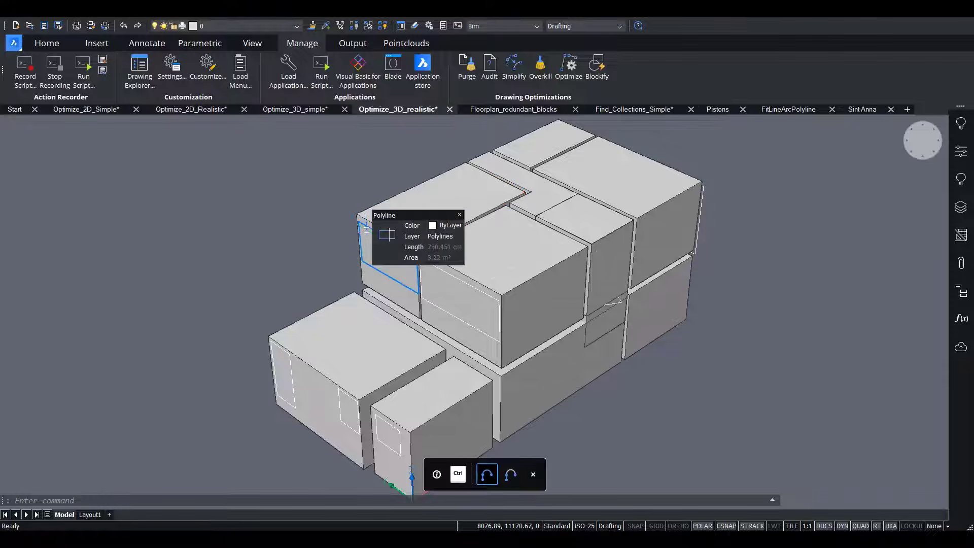
Start Optimize on the entire building model, switch it to 2D mode and return to 3D mode.
left_click(569, 69)
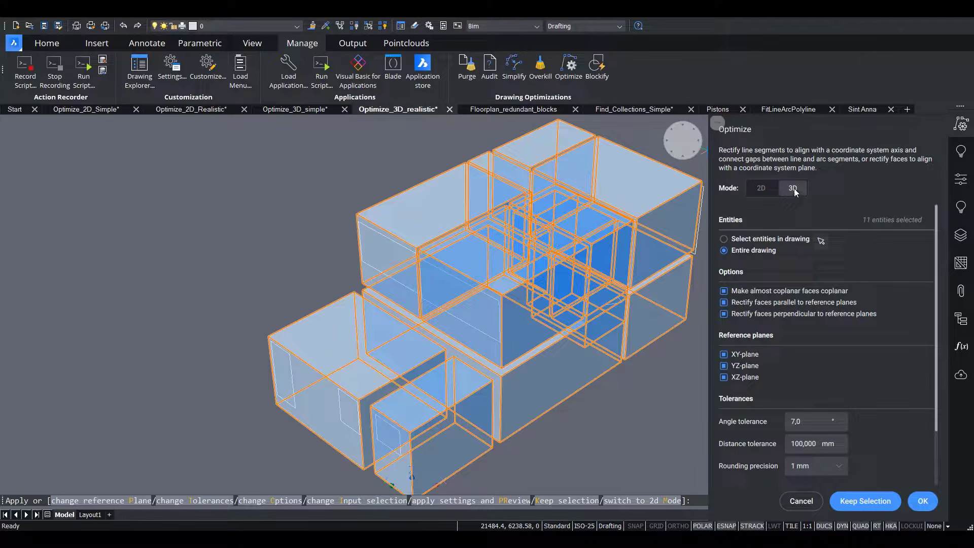
left_click(758, 187)
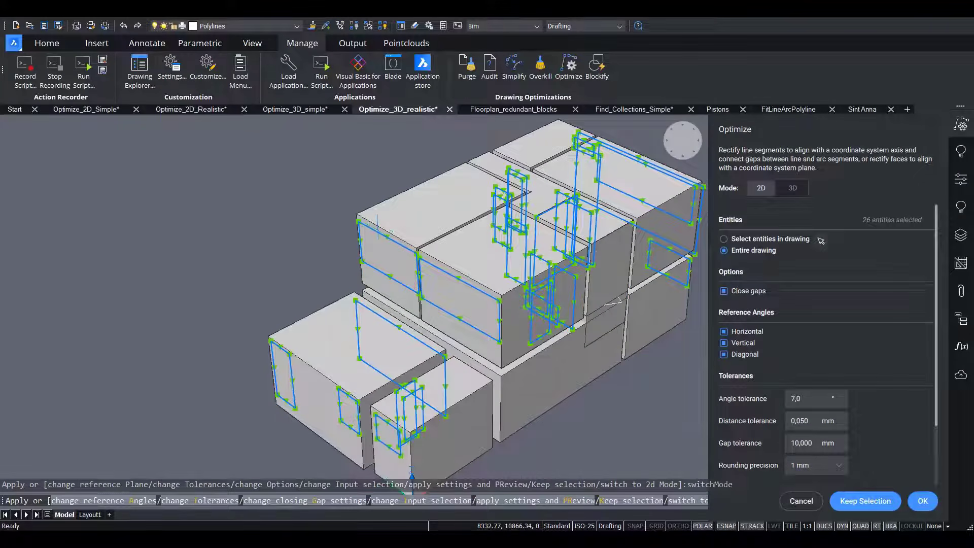
left_click(792, 189)
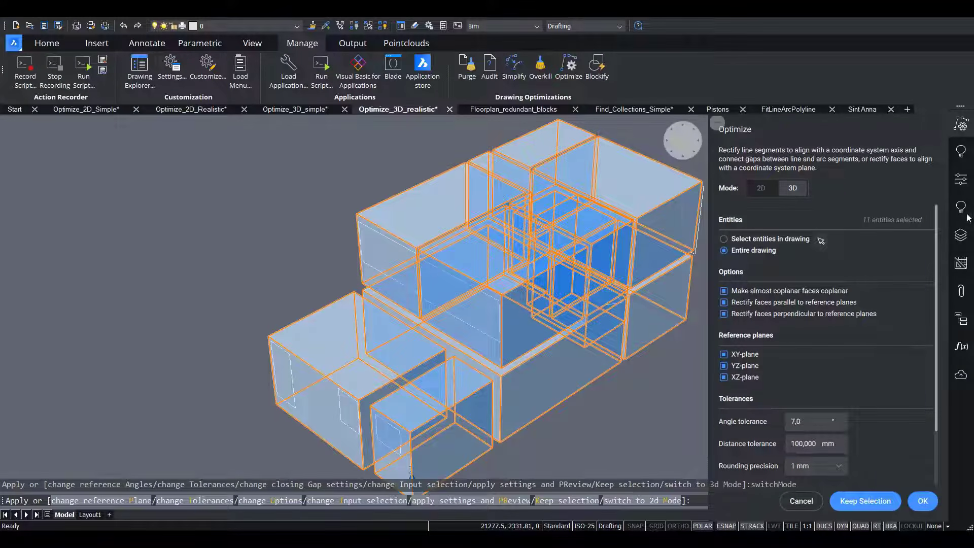
Freeze the Polylines layer while Optimize is running and return to the optimization settings.
left_click(960, 235)
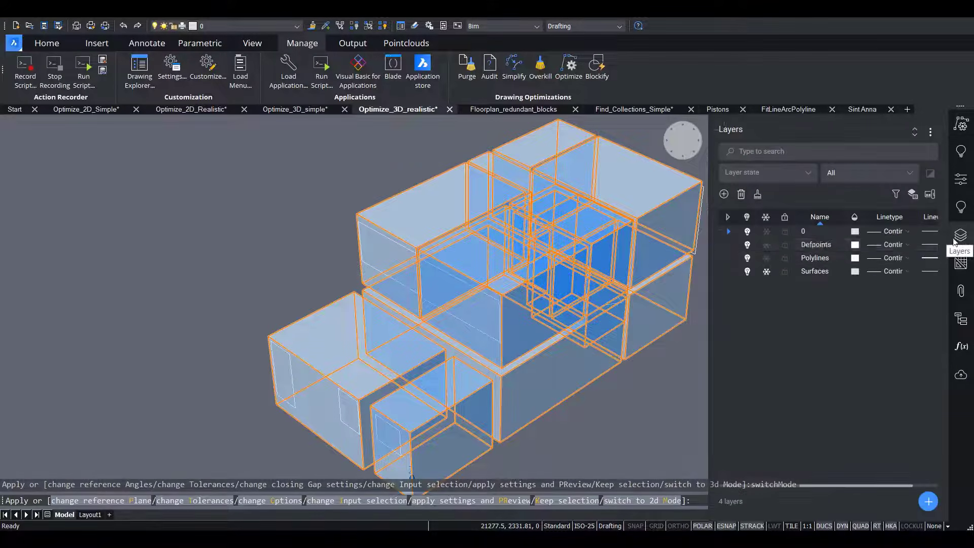
left_click(766, 257)
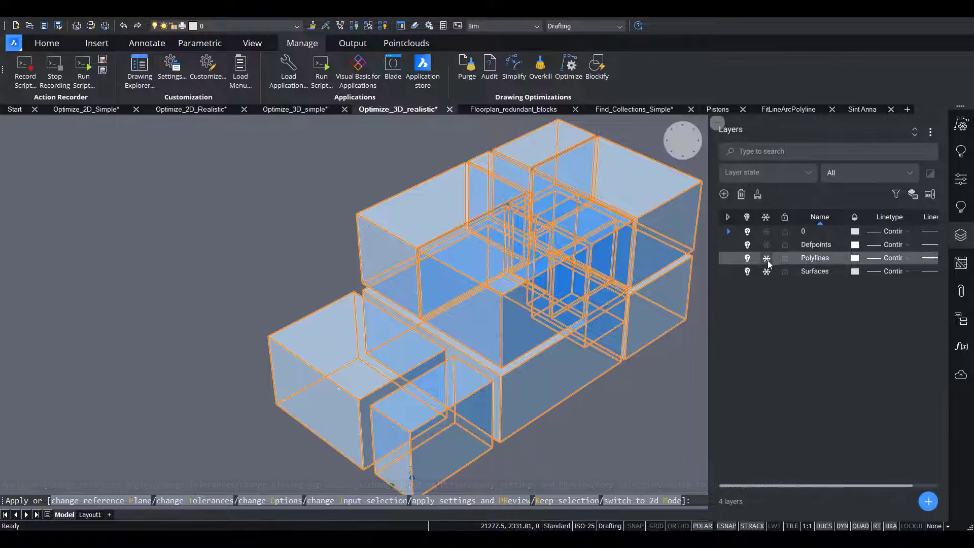
left_click(962, 125)
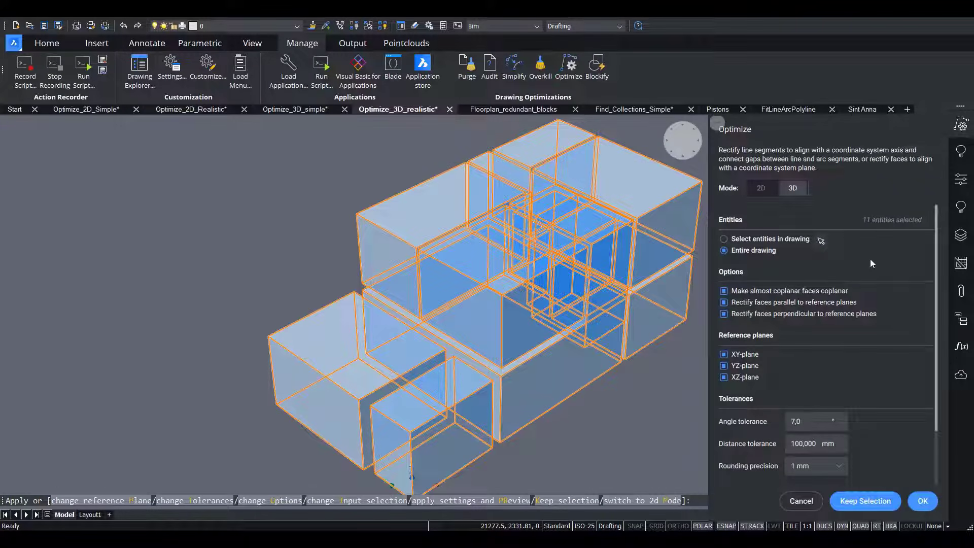
Set the distance tolerance to 50 mm and preview the optimization of all the building solids.
scroll(878, 267, "down", 2)
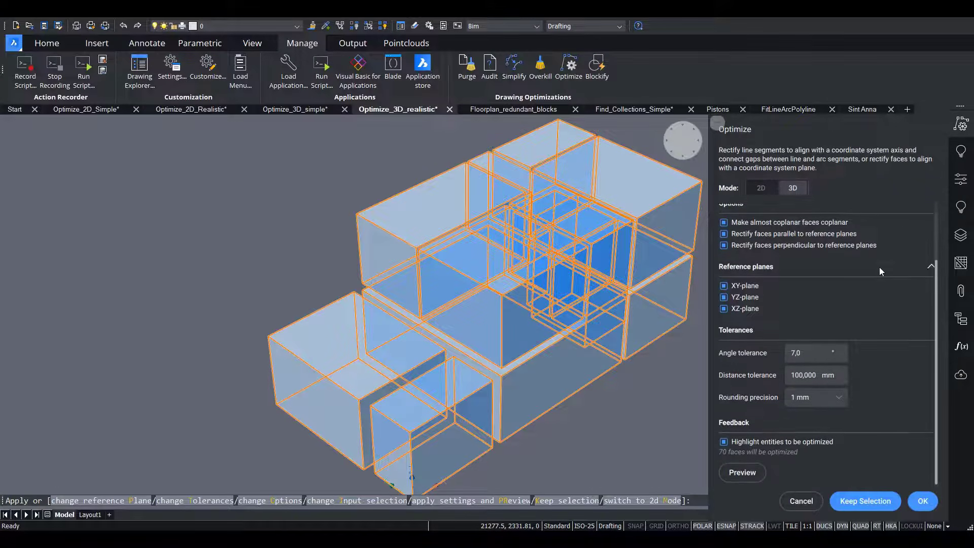
double_click(815, 377)
type("50")
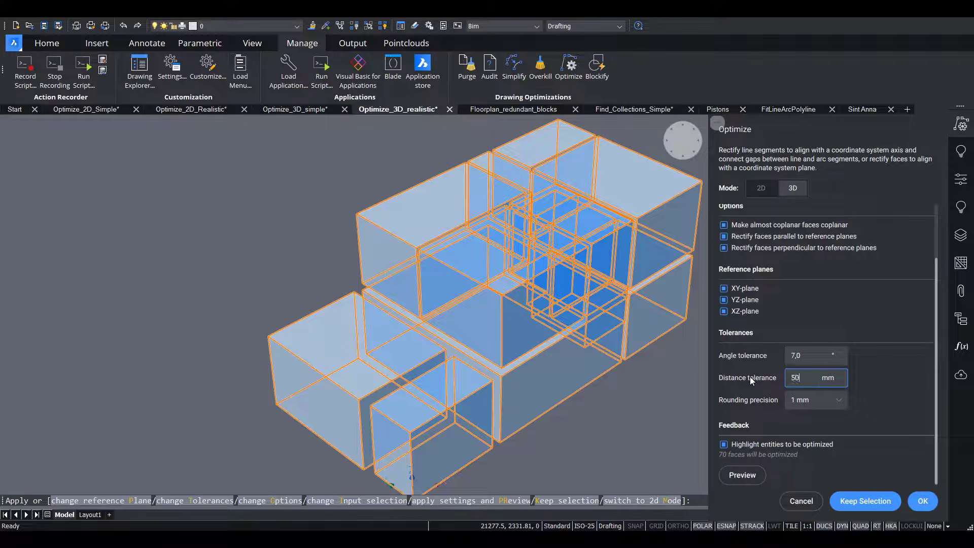
key("shift+Tab")
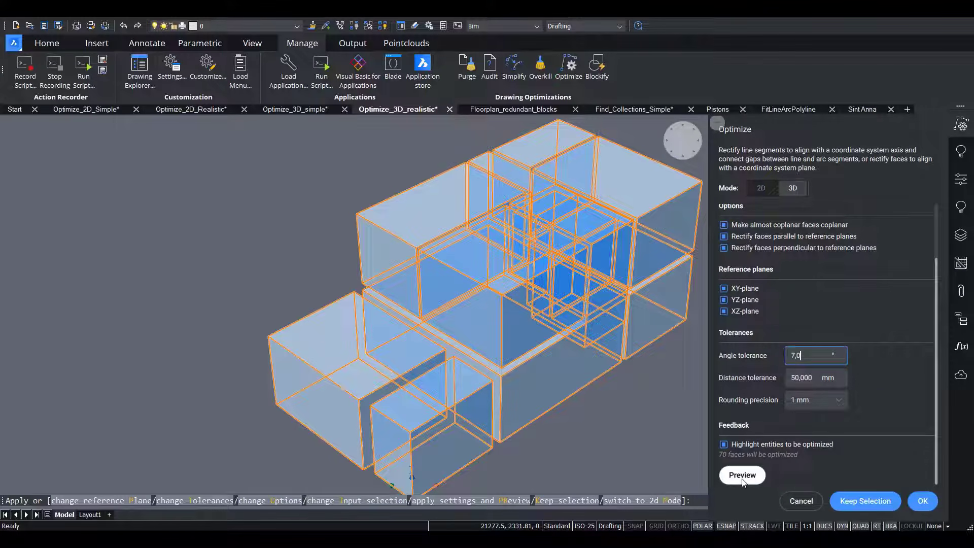
left_click(742, 475)
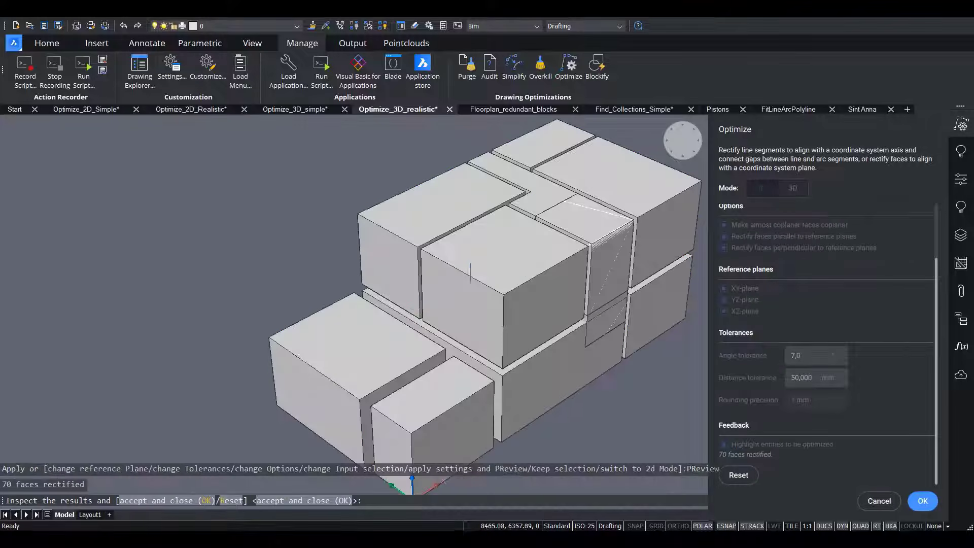
Inspect the gaps between the building solids in a top view and reset the 50 mm preview.
middle_click_drag(677, 163, 170, 305, "shift")
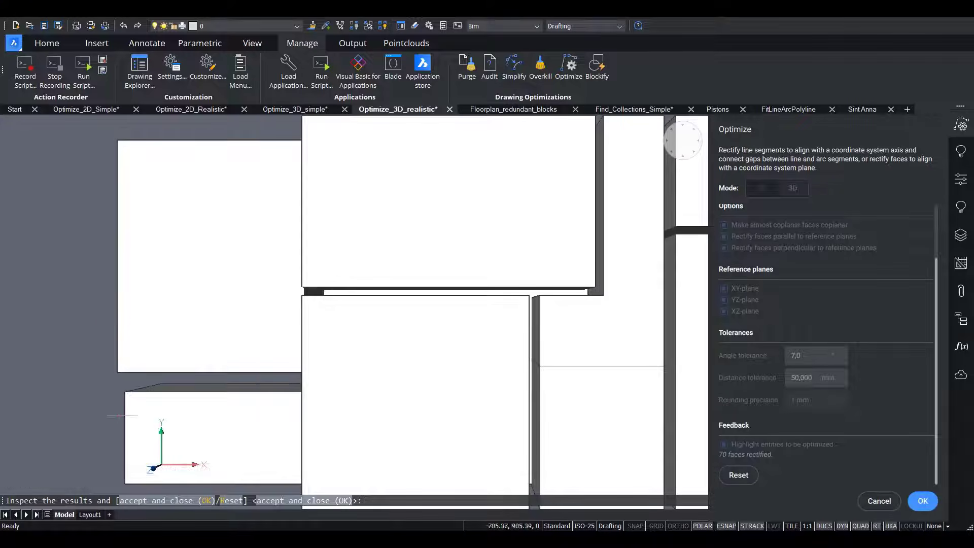
left_click(665, 131)
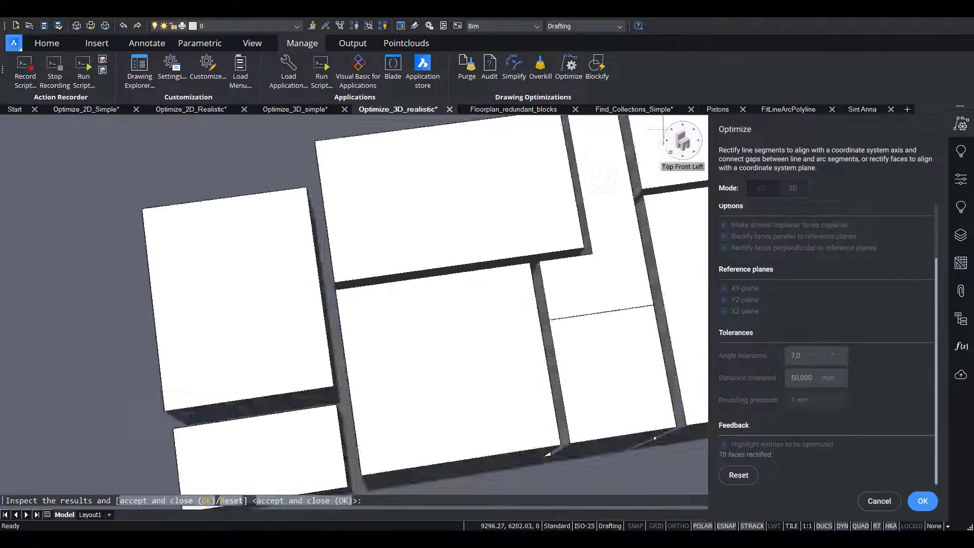
left_click(739, 475)
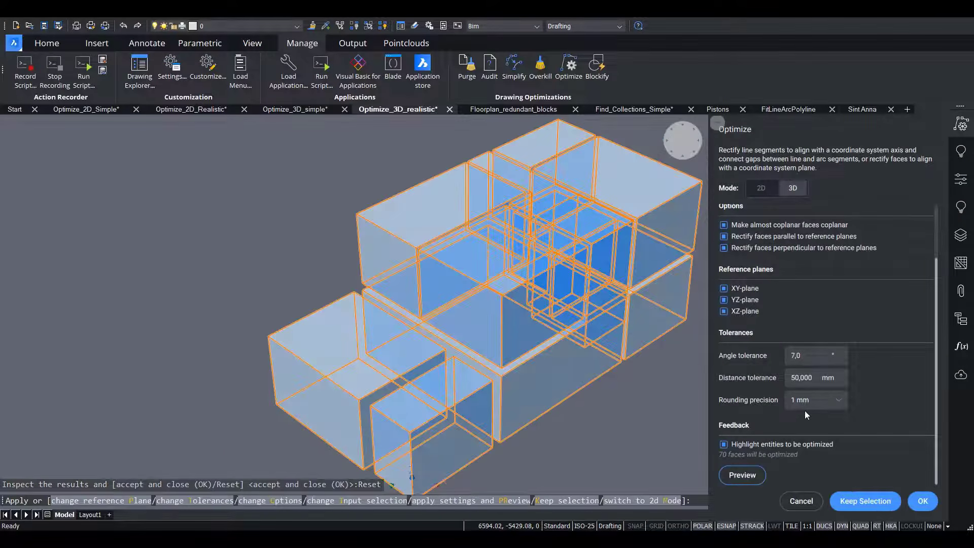
Set the distance tolerance to 200 mm and preview the optimization of the building solids.
left_click_drag(813, 377, 763, 383)
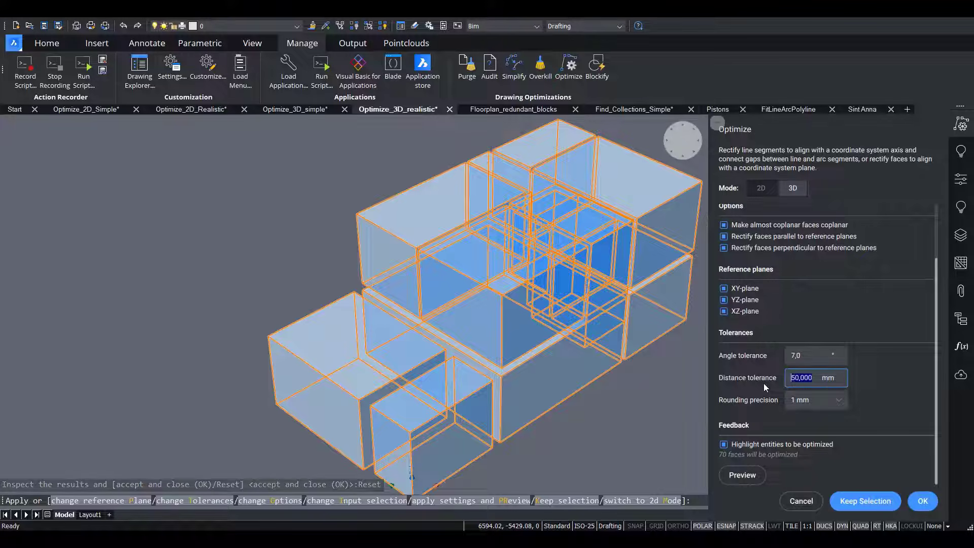
type("200")
left_click(816, 353)
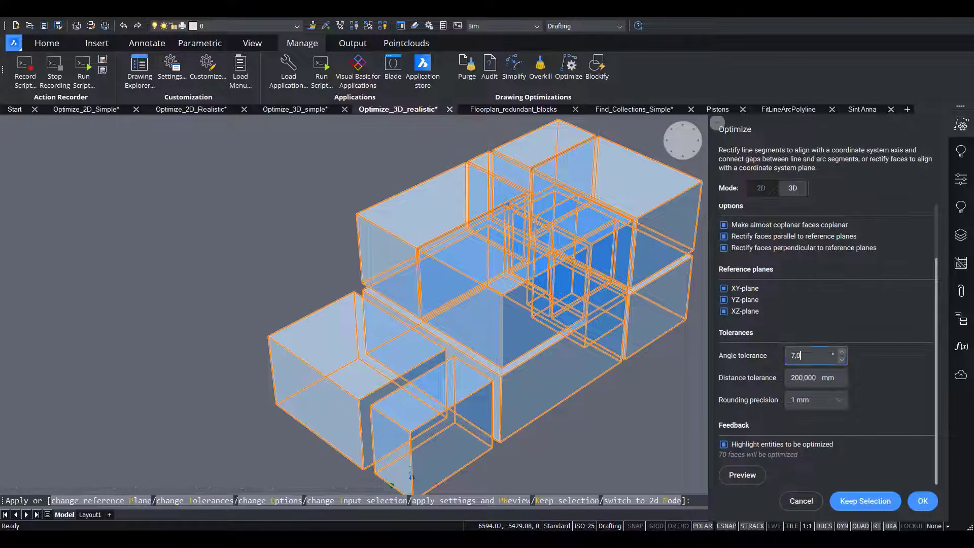
left_click(742, 475)
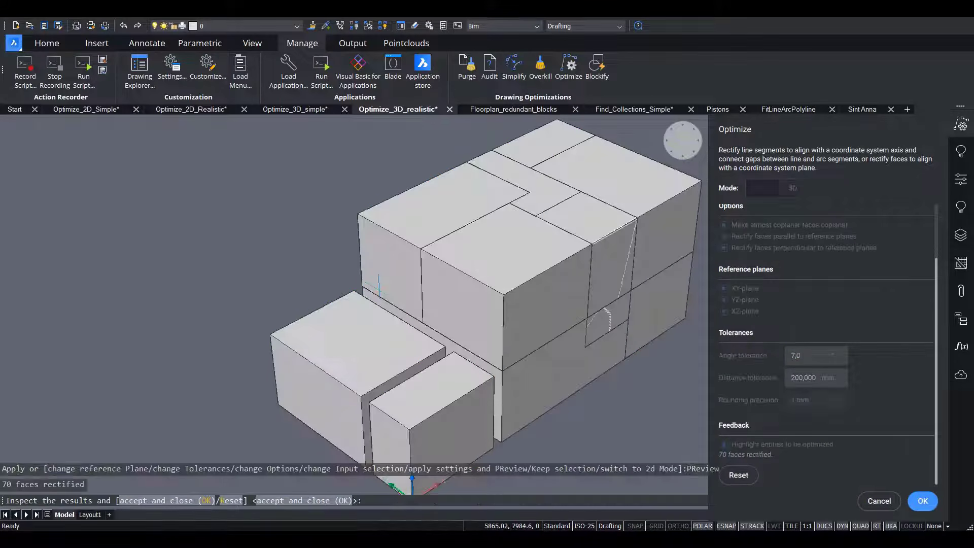
Inspect the 200 mm preview in a top view, return to an isometric view and reset the preview.
left_click_drag(683, 143, 215, 382)
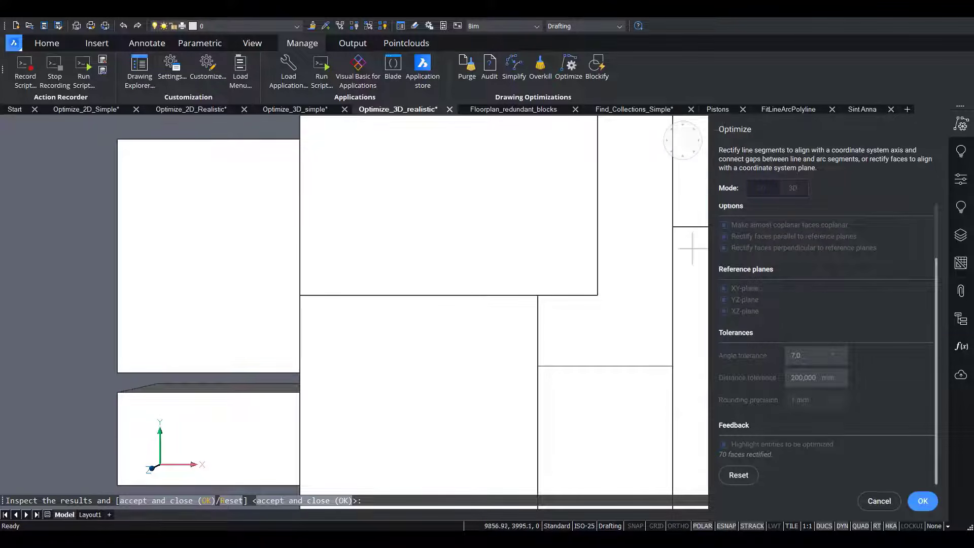
left_click(669, 153)
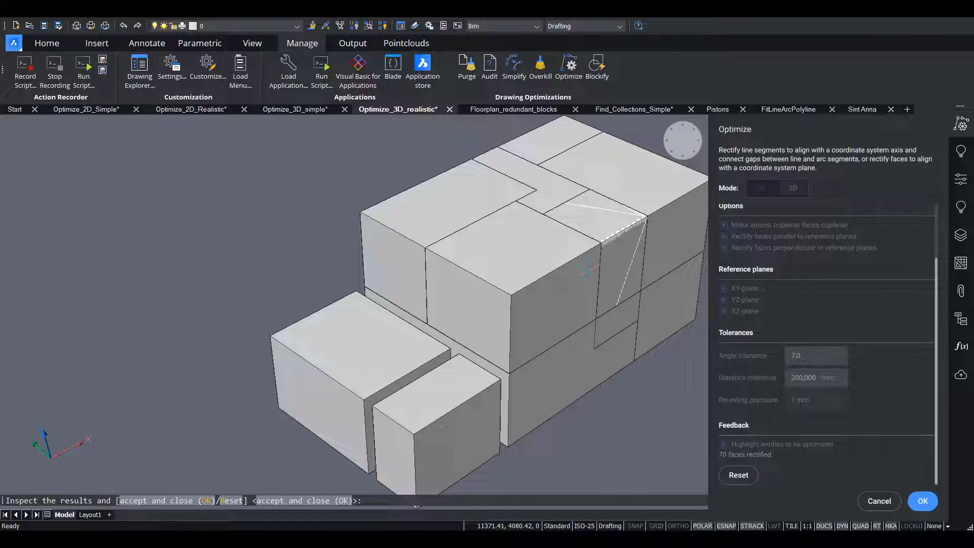
left_click(739, 476)
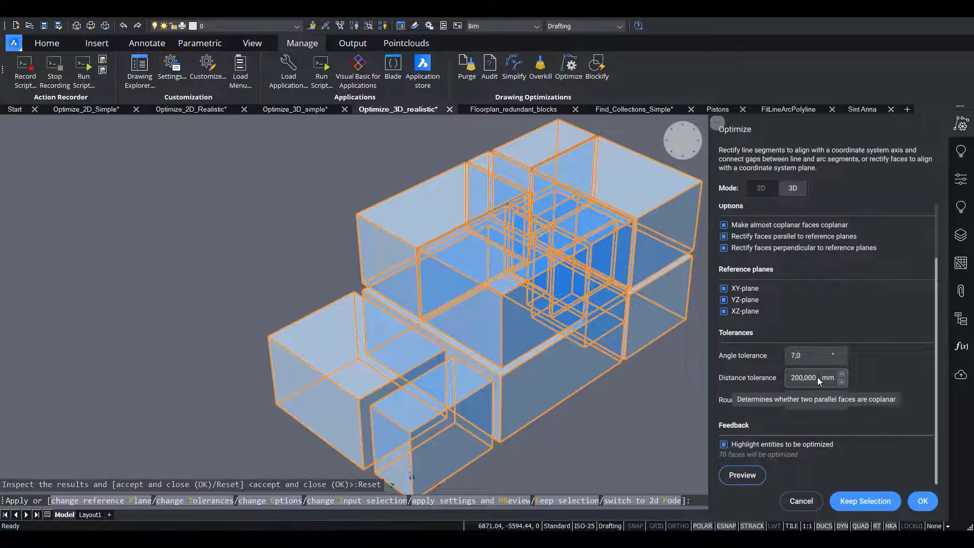
Set the distance tolerance back to 50 mm and apply the optimization to the entire building model.
left_click(818, 376)
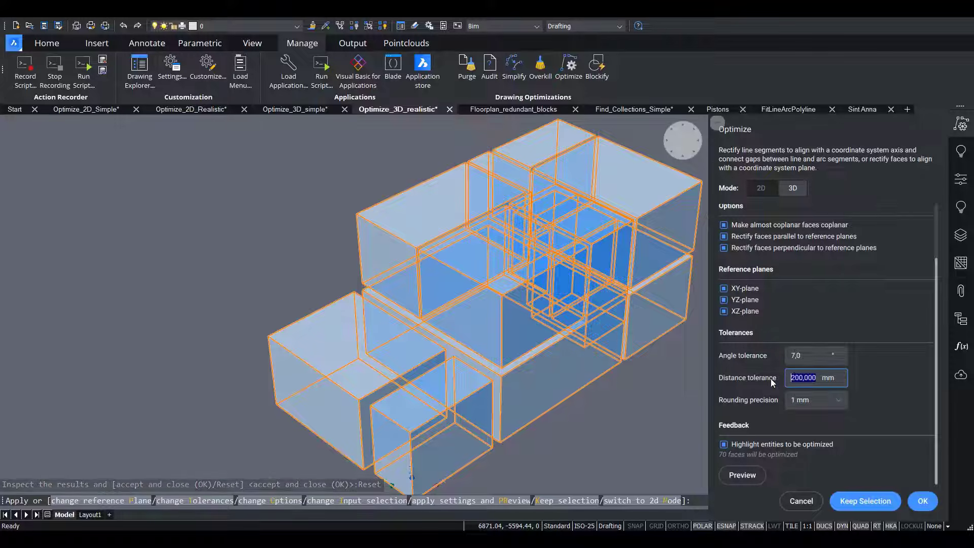
type("50")
left_click(809, 354)
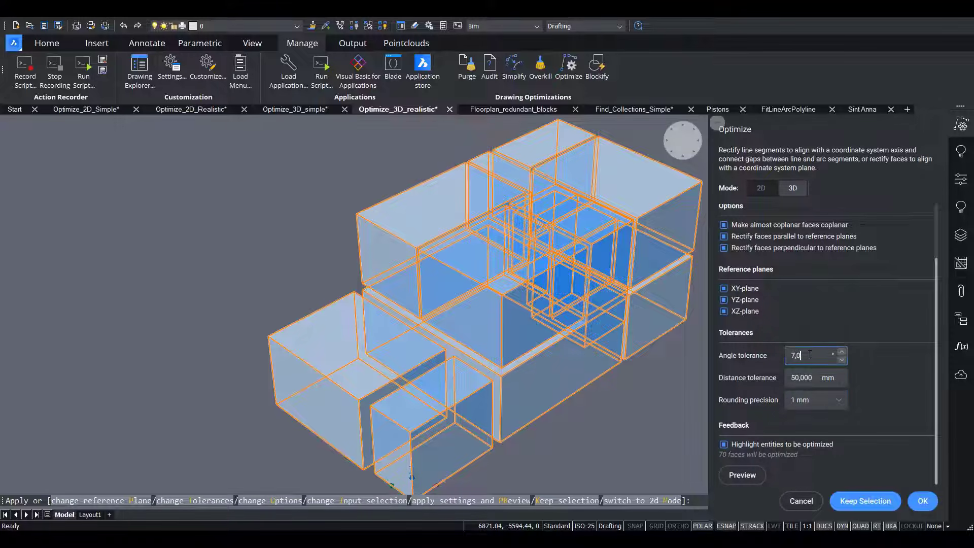
left_click(924, 500)
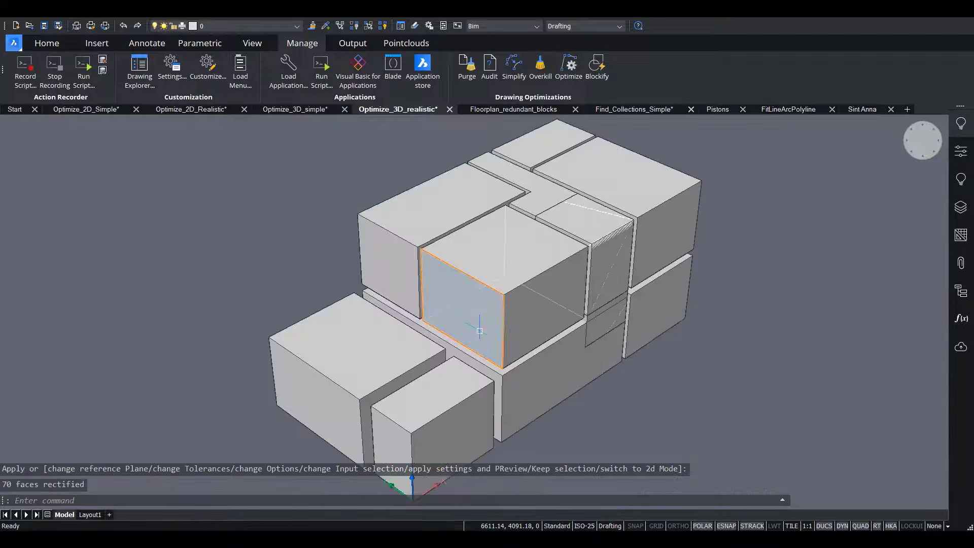
Start Optimize again and limit it to the two separate low boxes in front of the main building.
left_click(562, 68)
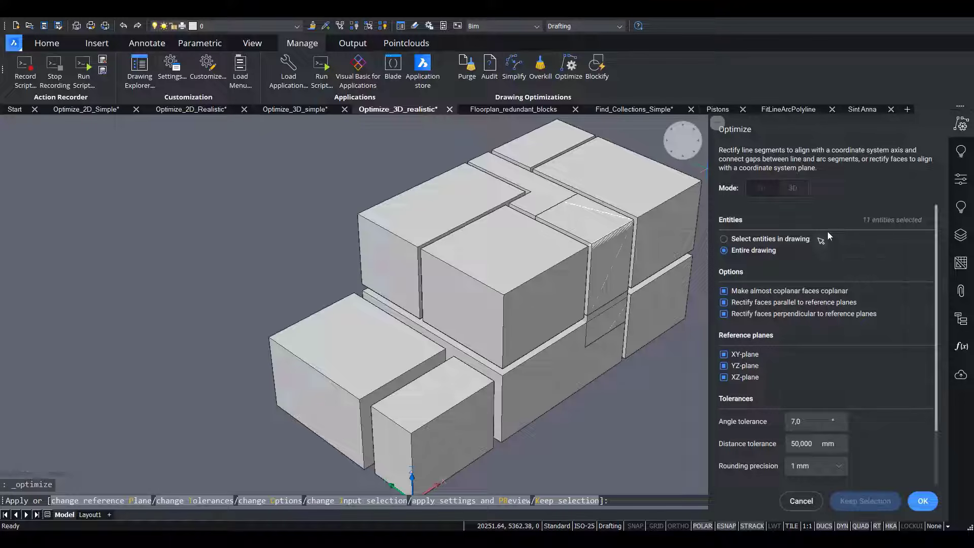
left_click(821, 240)
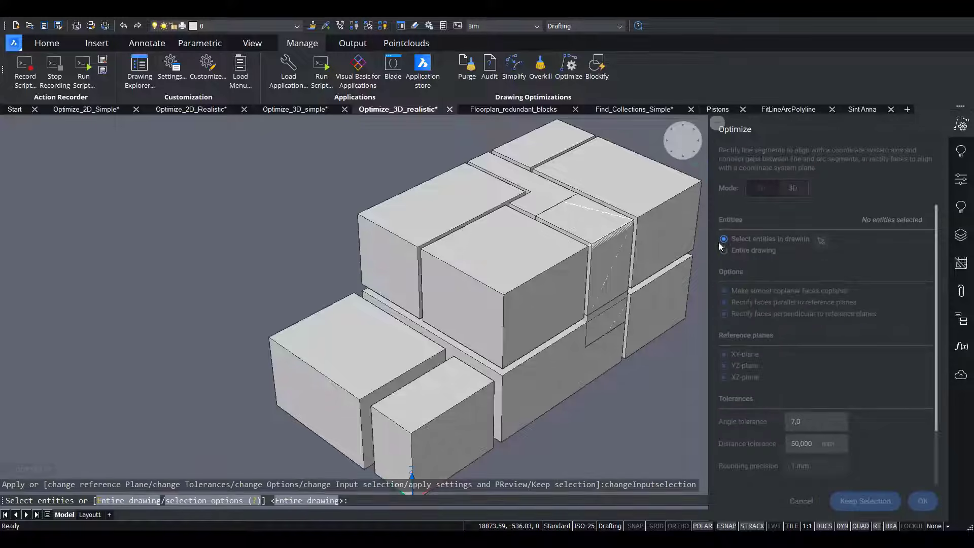
left_click(370, 337)
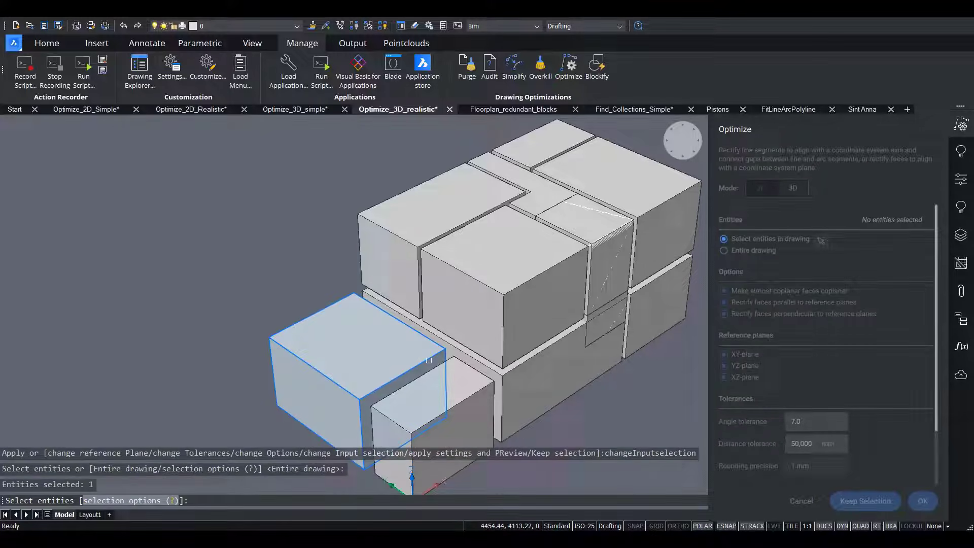
left_click(462, 397)
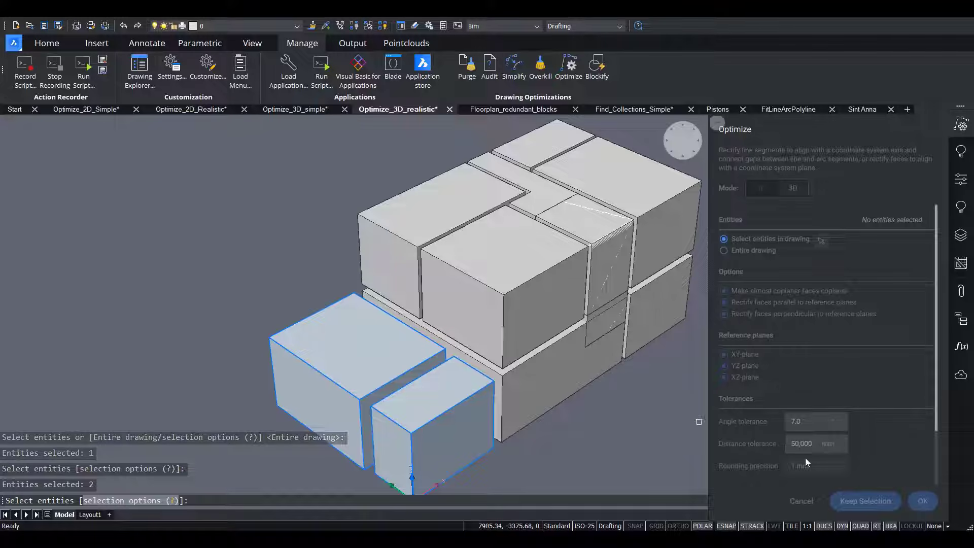
key("Return")
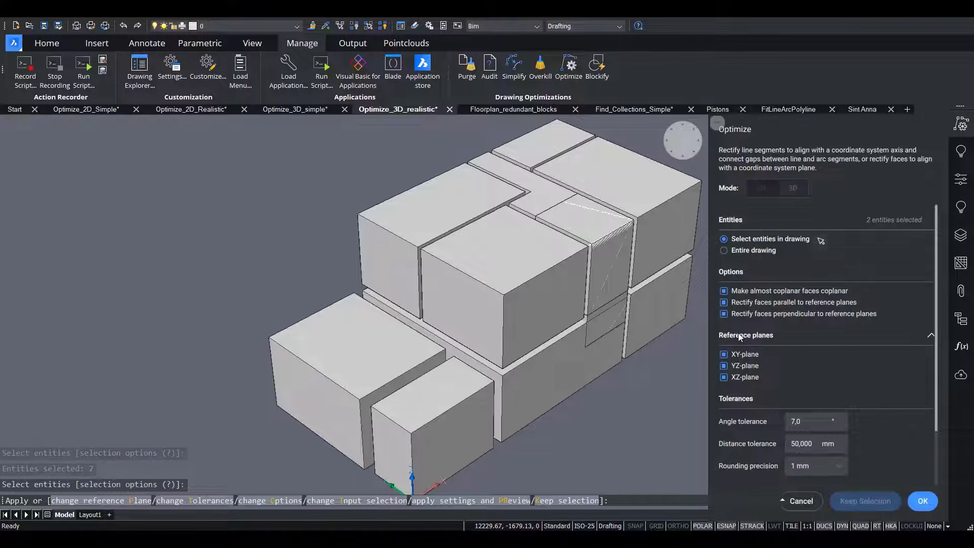
Set the distance tolerance to 200 mm and apply the optimization to the two selected boxes.
scroll(853, 370, "down", 2)
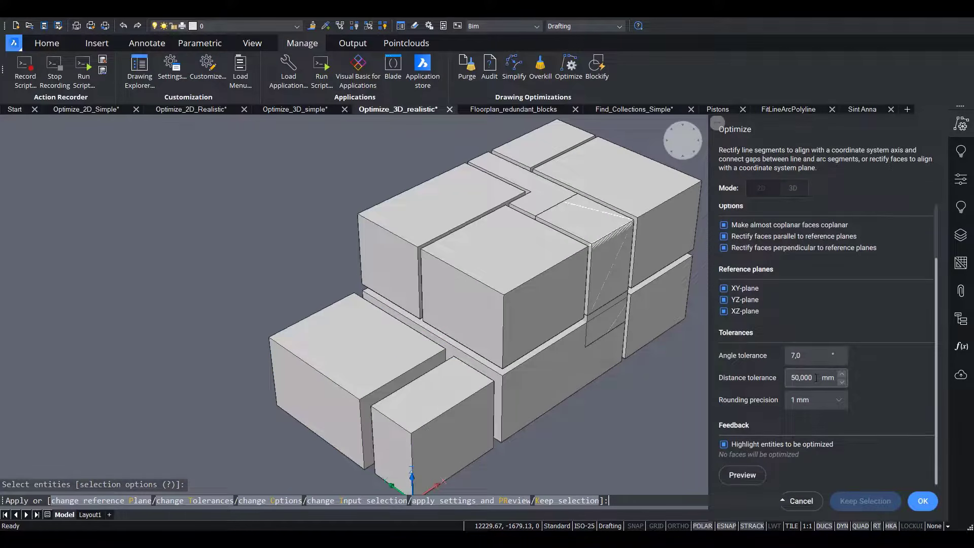
double_click(816, 378)
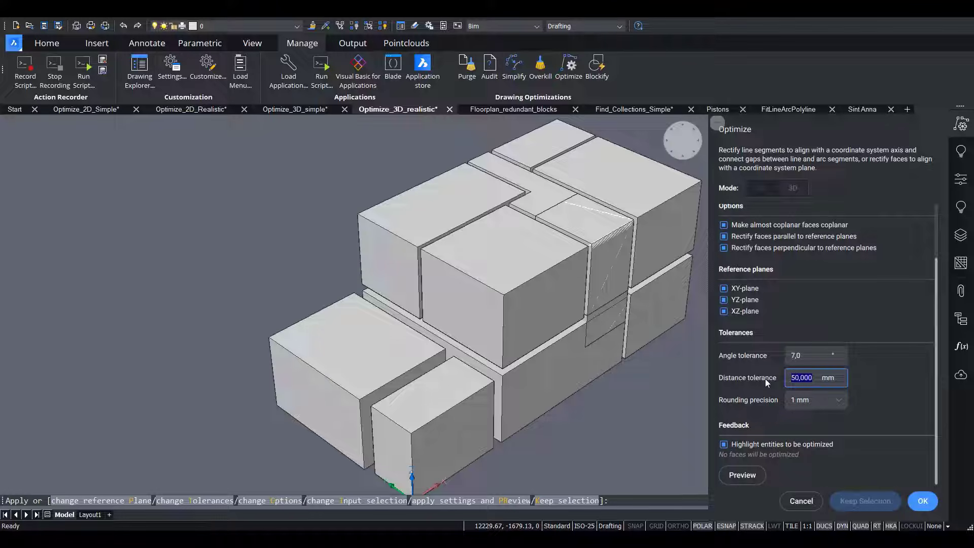
type("200")
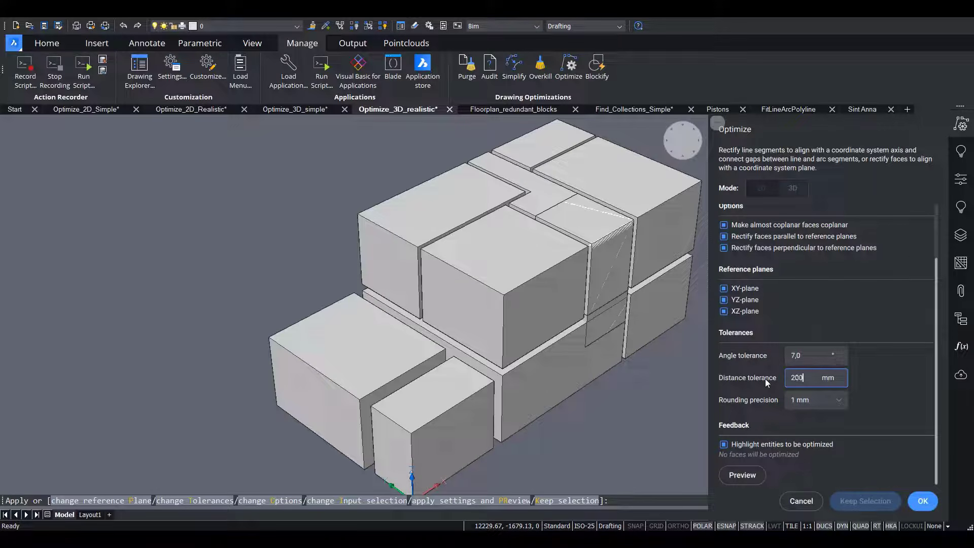
left_click(820, 354)
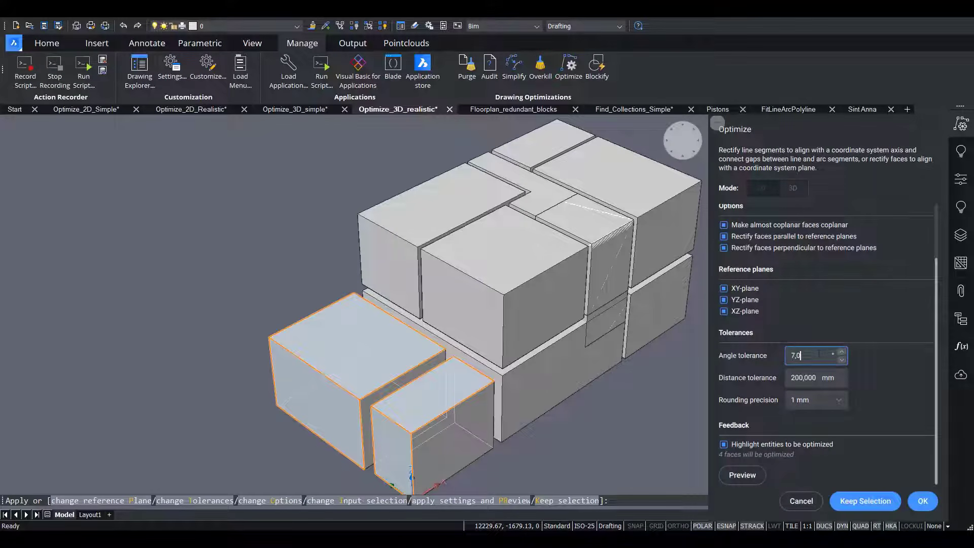
left_click(922, 501)
mouse_move(683, 259)
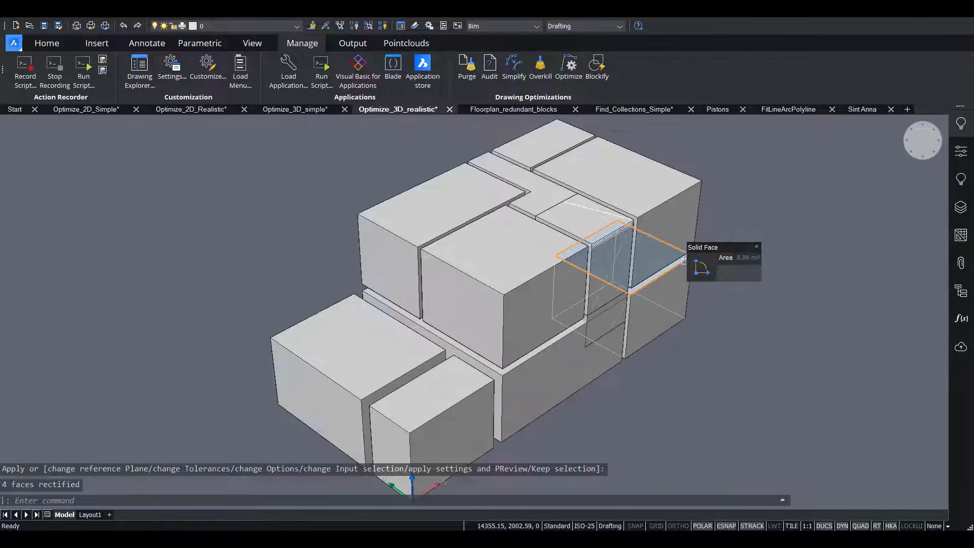
Switch to the Floorplan_redundant_blocks drawing and review its complete block list in the Drawing Explorer.
key("ctrl+Tab")
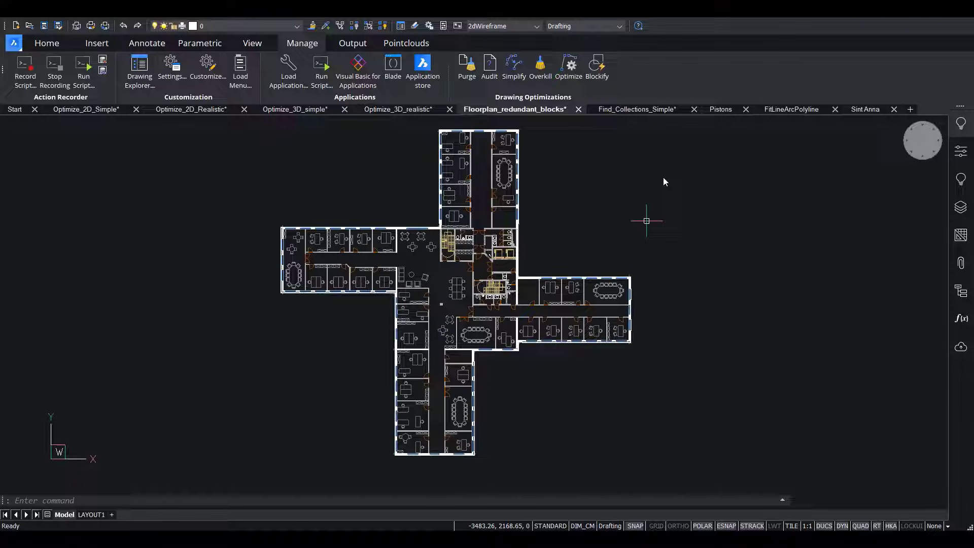
left_click(139, 69)
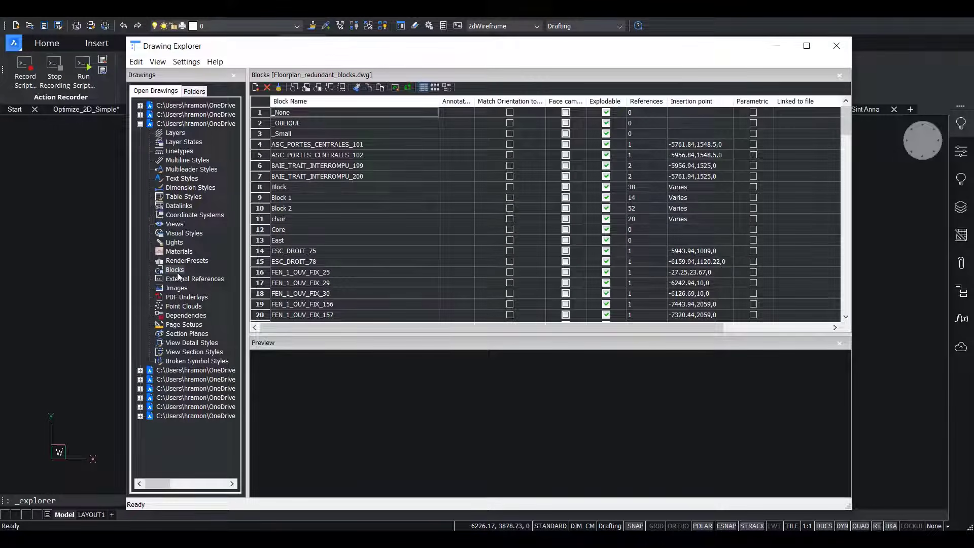
left_click(176, 270)
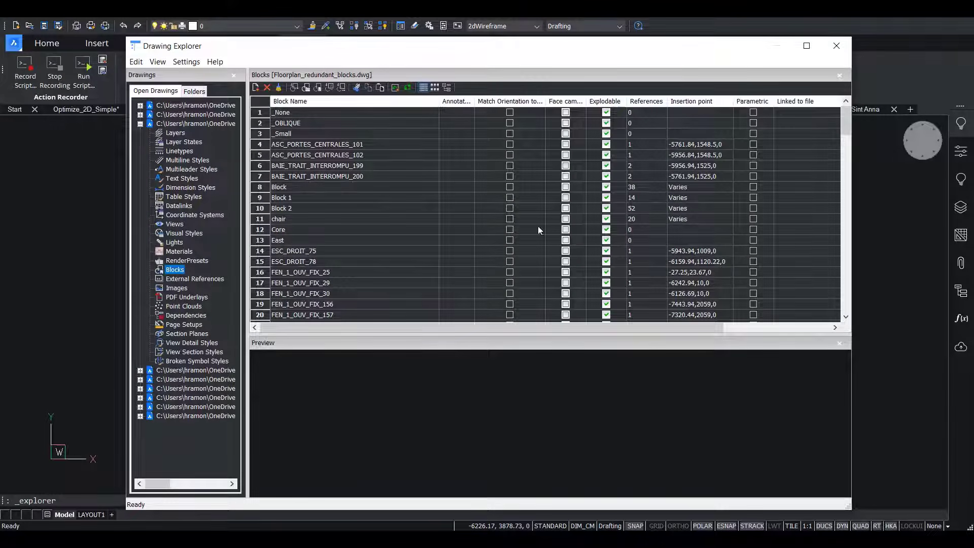
left_click_drag(847, 129, 846, 311)
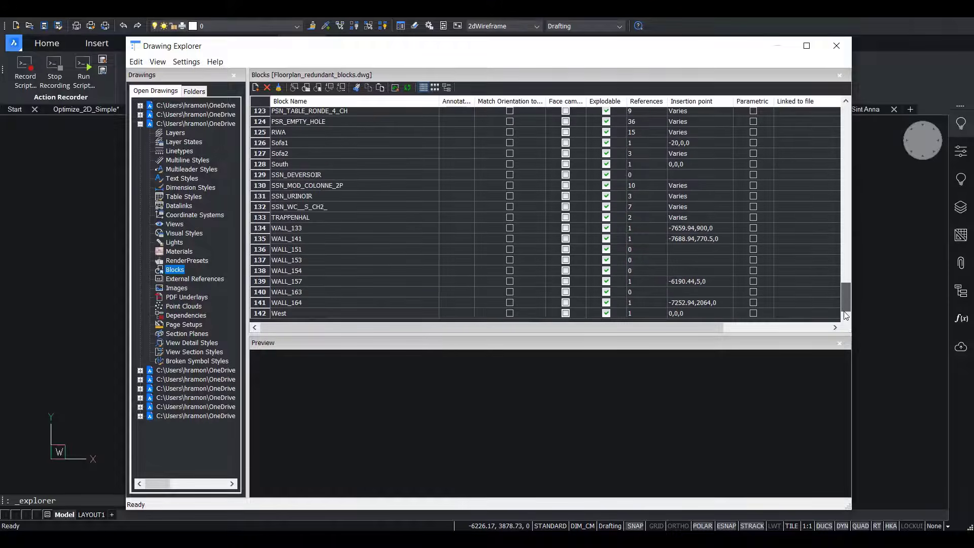
Examine the previews of the West block and several FEN_2_OUVRANTS window blocks in the block list, and close the Drawing Explorer.
left_click(280, 313)
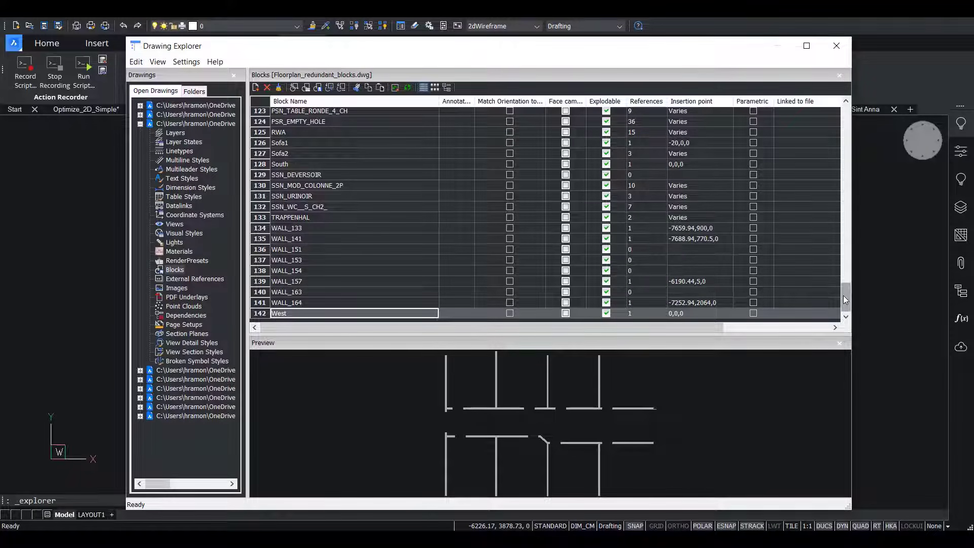
left_click_drag(845, 299, 837, 139)
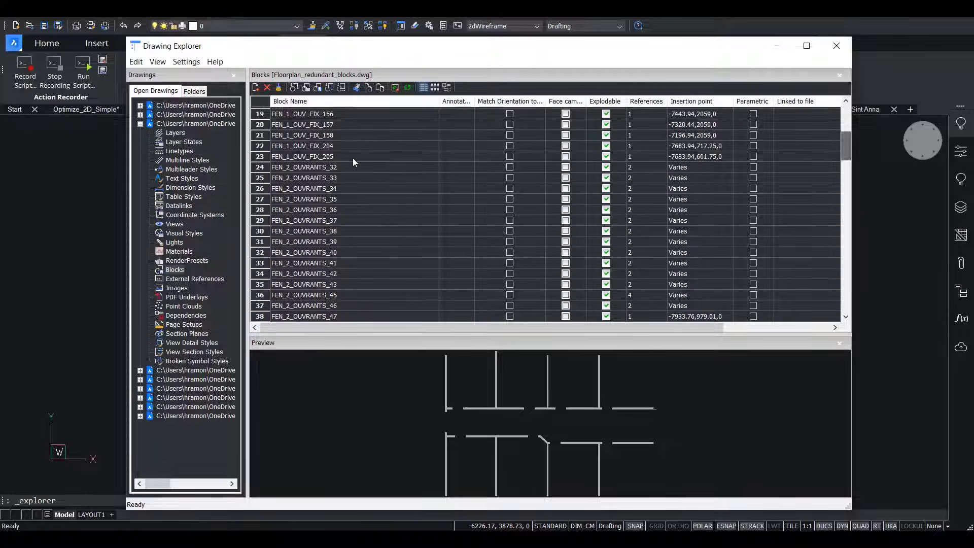
left_click(322, 168)
key("Down")
key("Down")
key("Down")
key("Down")
key("Down")
key("Down")
key("Down")
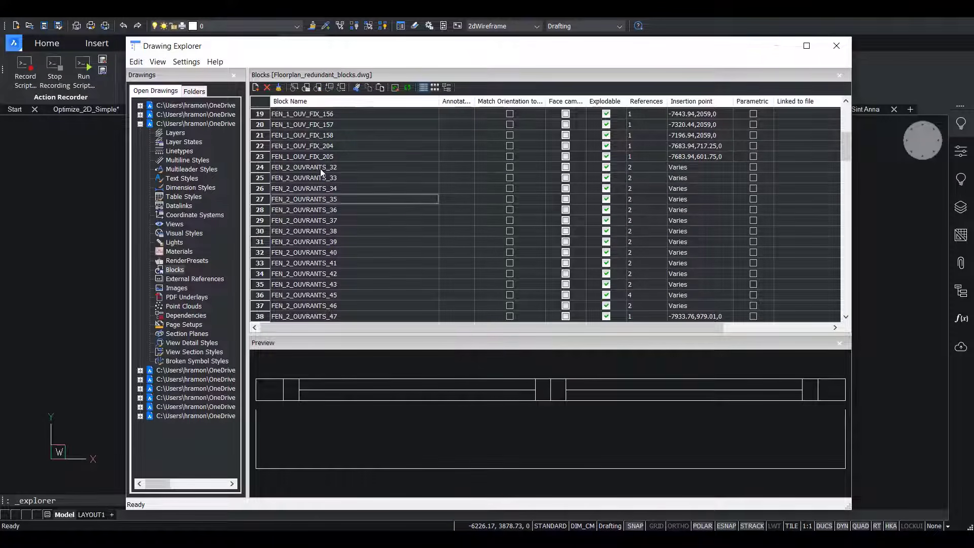
key("Up")
key("Up")
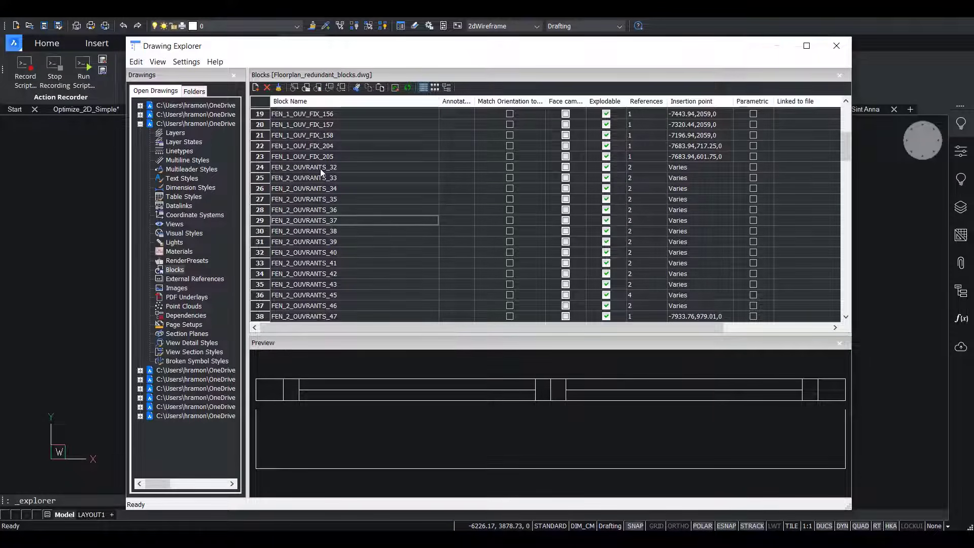
left_click(838, 44)
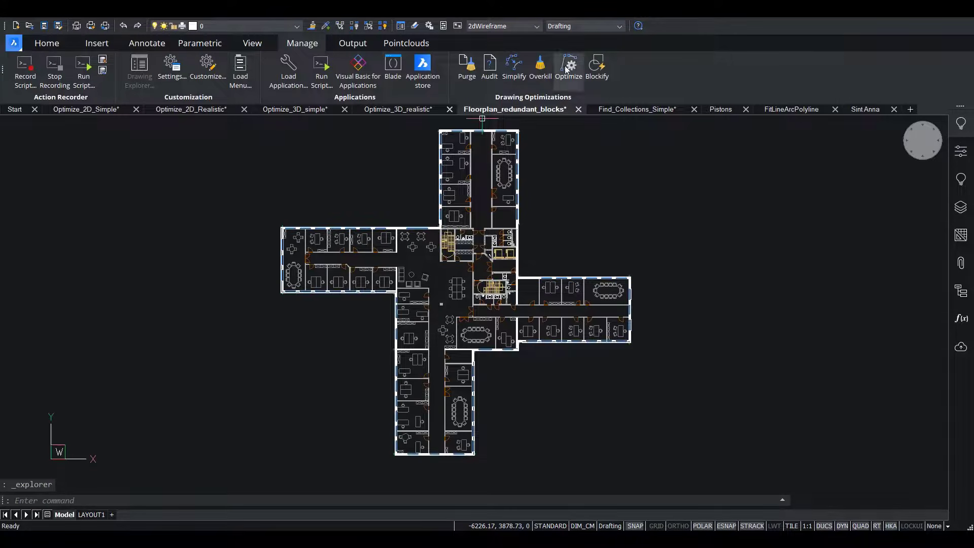
Run Overkill to combine duplicate block definitions, with a comparison tolerance of 1e-06 and duplicate blocks purged.
left_click(540, 66)
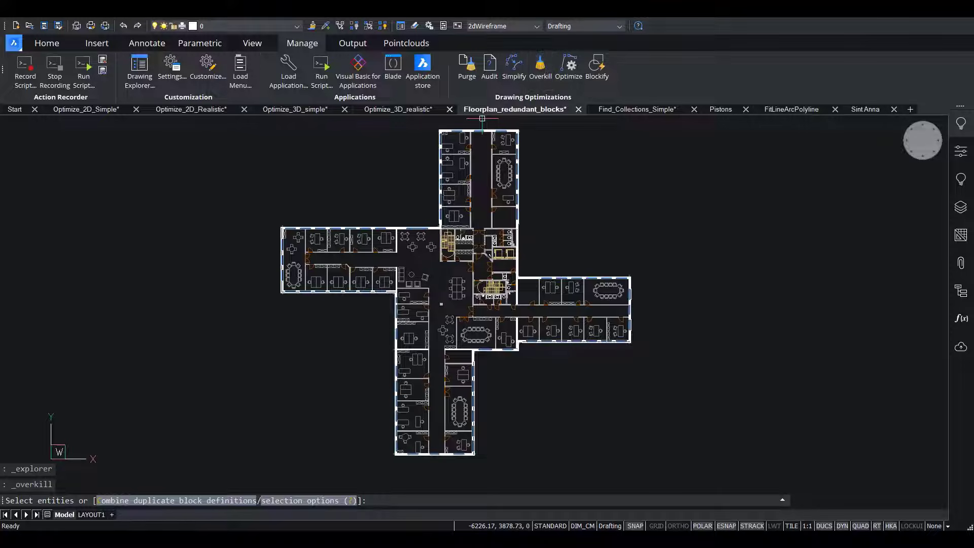
left_click(165, 501)
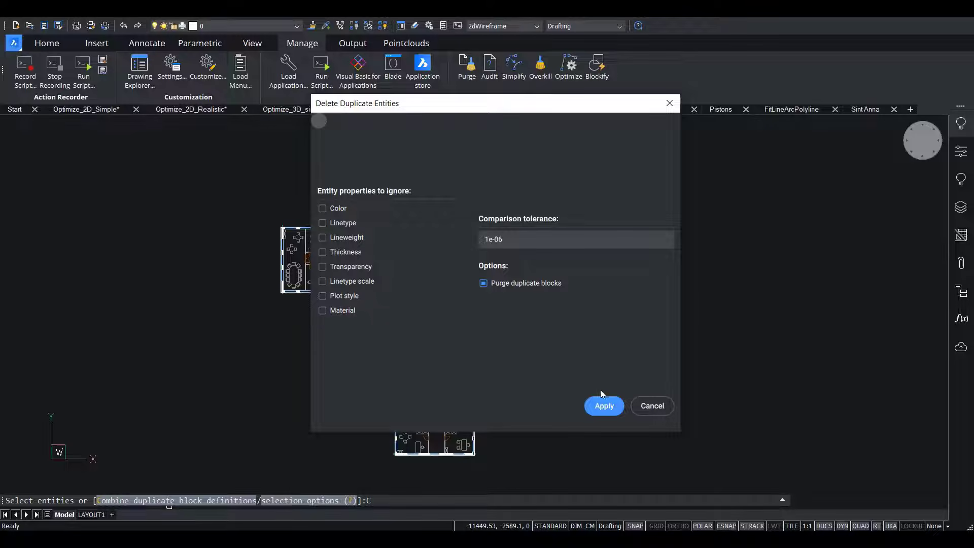
left_click(604, 406)
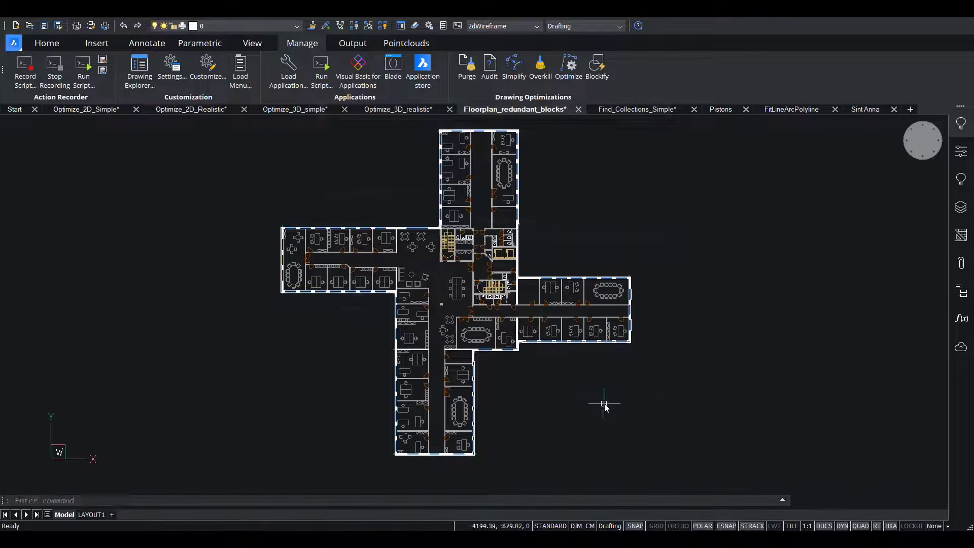
Review the expanded command history for the duplicate block definitions found and purged, and collapse it.
left_click(782, 501)
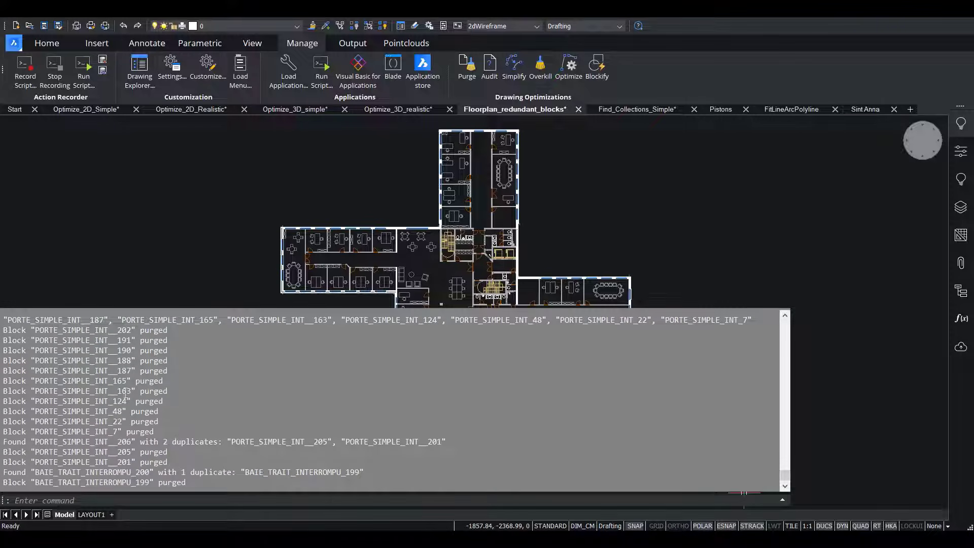
scroll(59, 370, "up", 10)
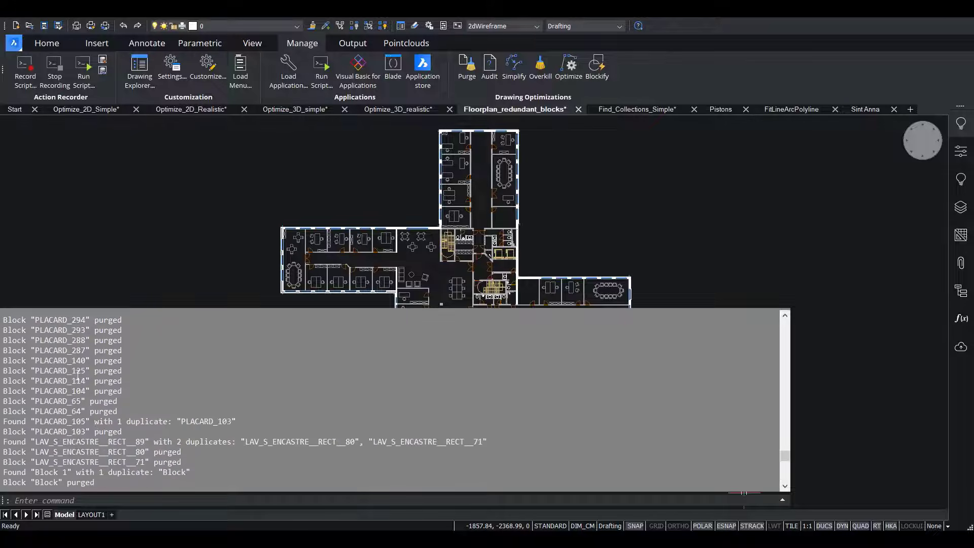
scroll(83, 350, "up", 4)
scroll(99, 391, "up", 10)
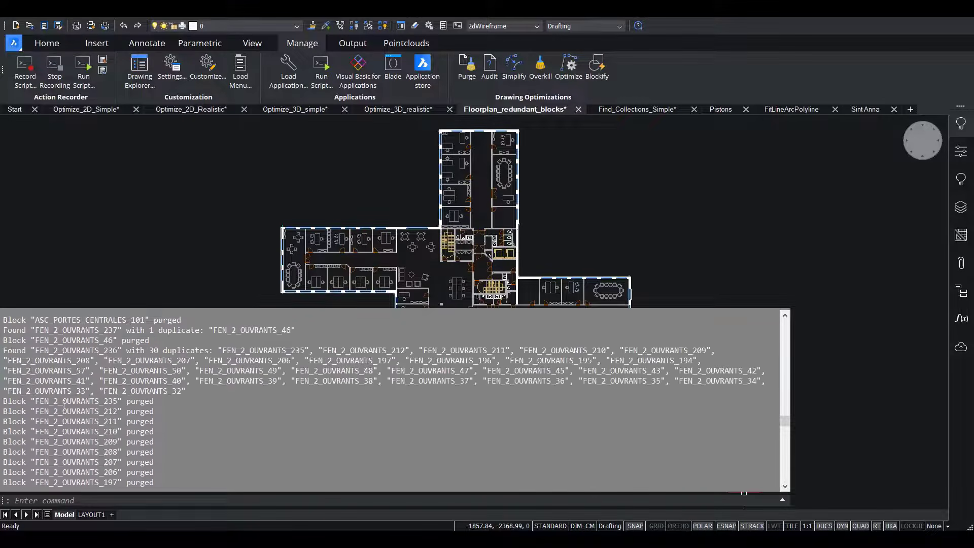
scroll(116, 371, "down", 4)
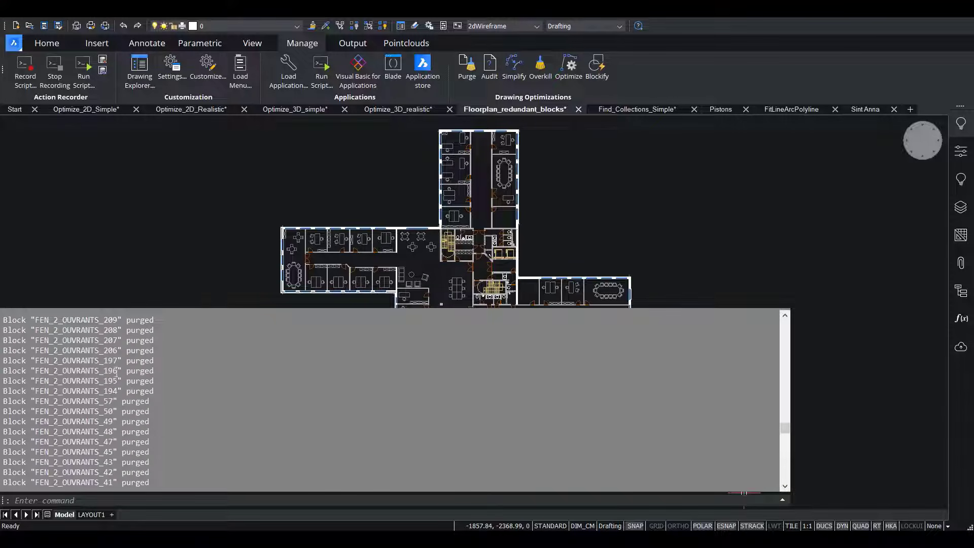
scroll(127, 374, "down", 5)
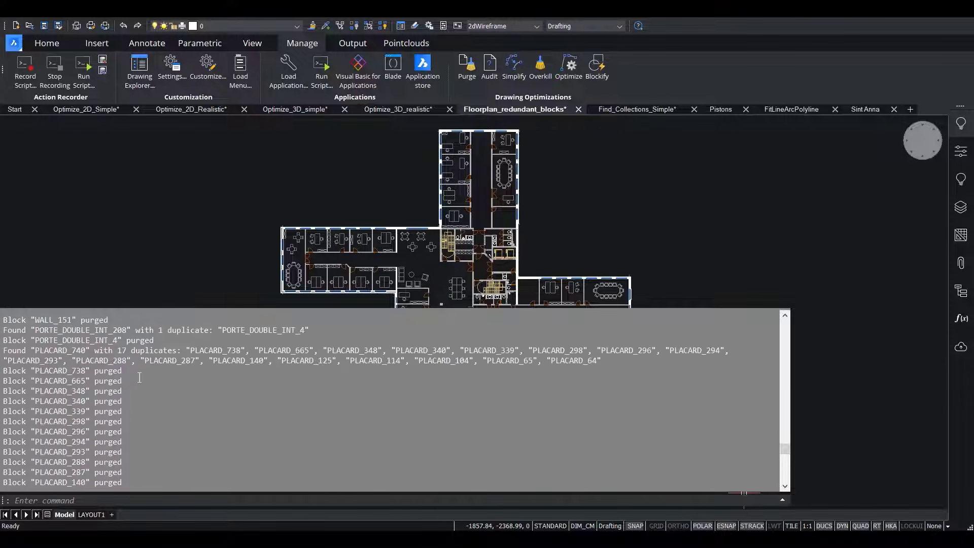
scroll(140, 377, "down", 10)
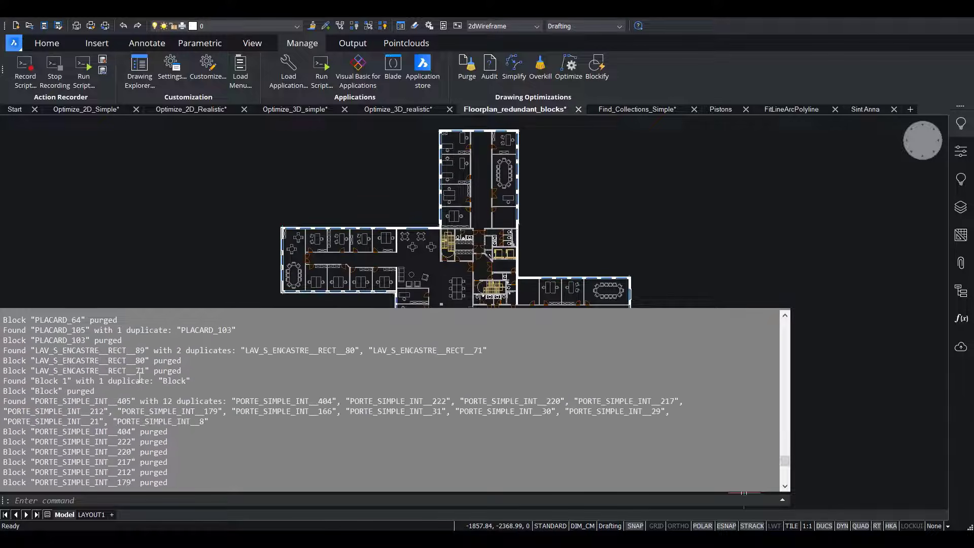
left_click(782, 501)
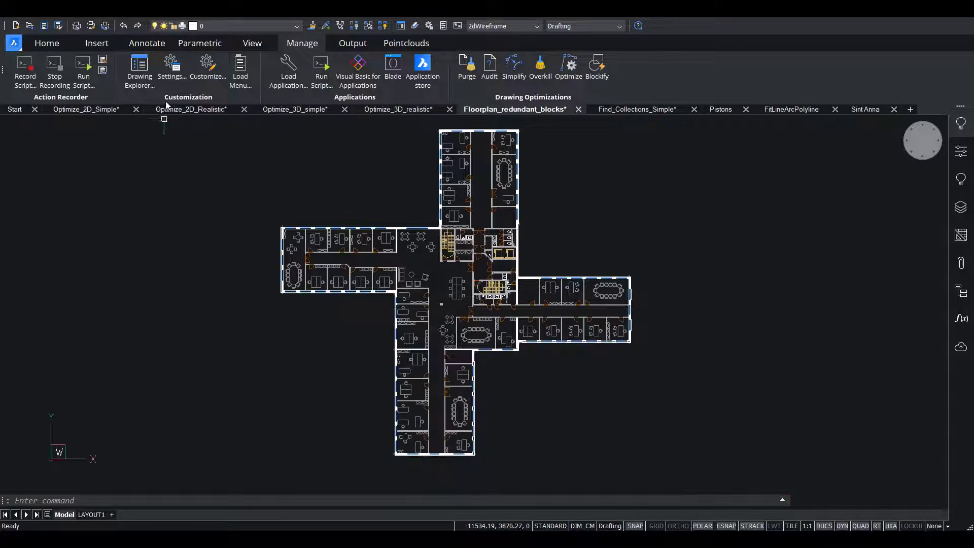
Check the floor plan's complete block list in the Drawing Explorer again and close it.
left_click(138, 69)
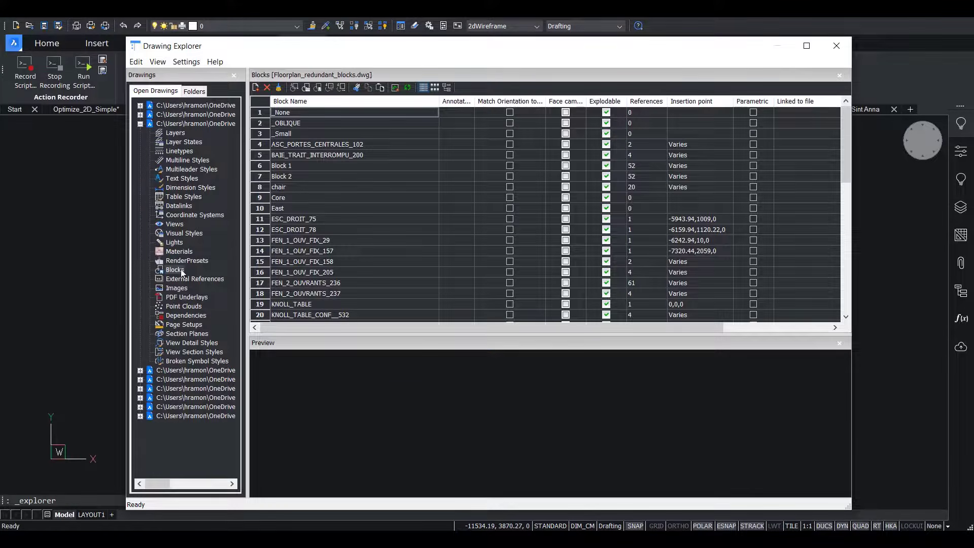
left_click(181, 271)
left_click_drag(843, 133, 843, 268)
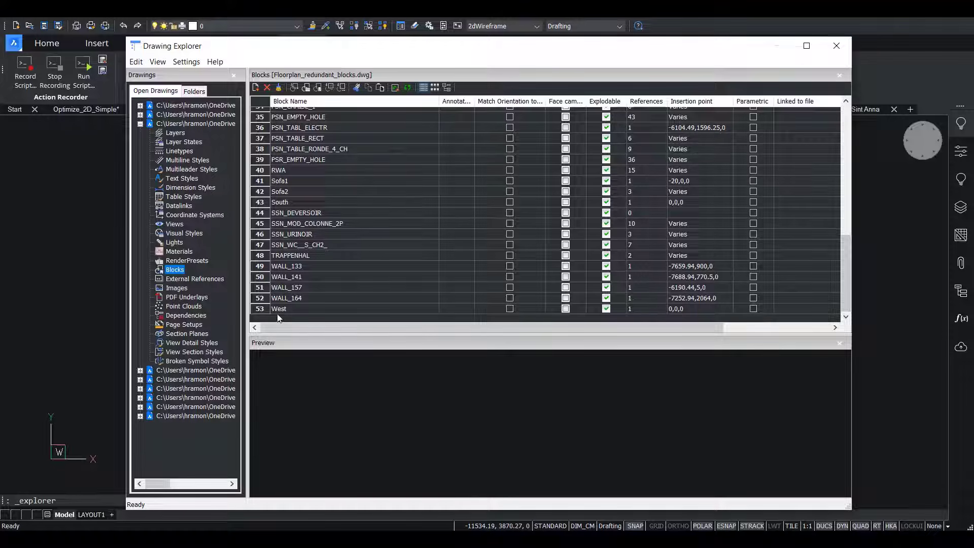
left_click(835, 46)
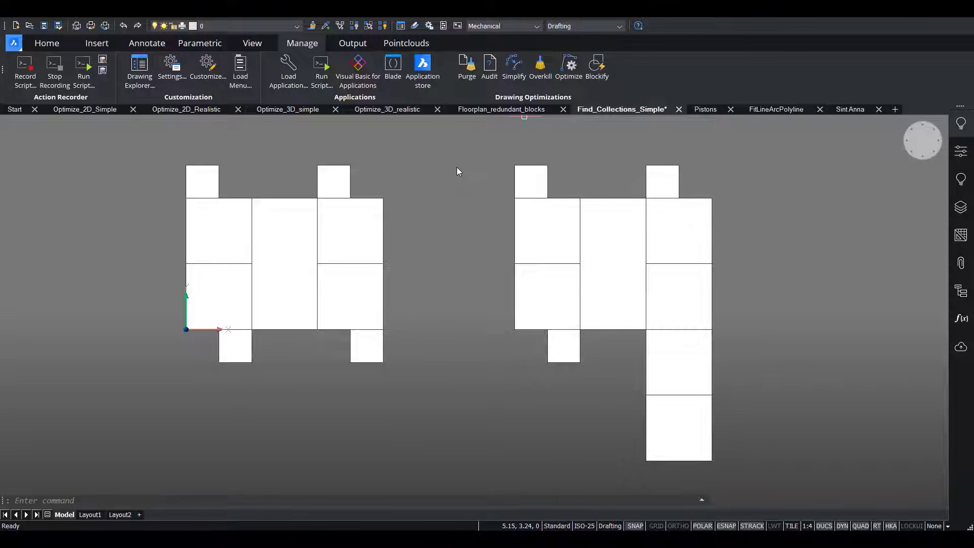
Blockify equal solids across the entire Find_Collections_Simple drawing with the default block name, and list the block references in the structure tree.
left_click(961, 291)
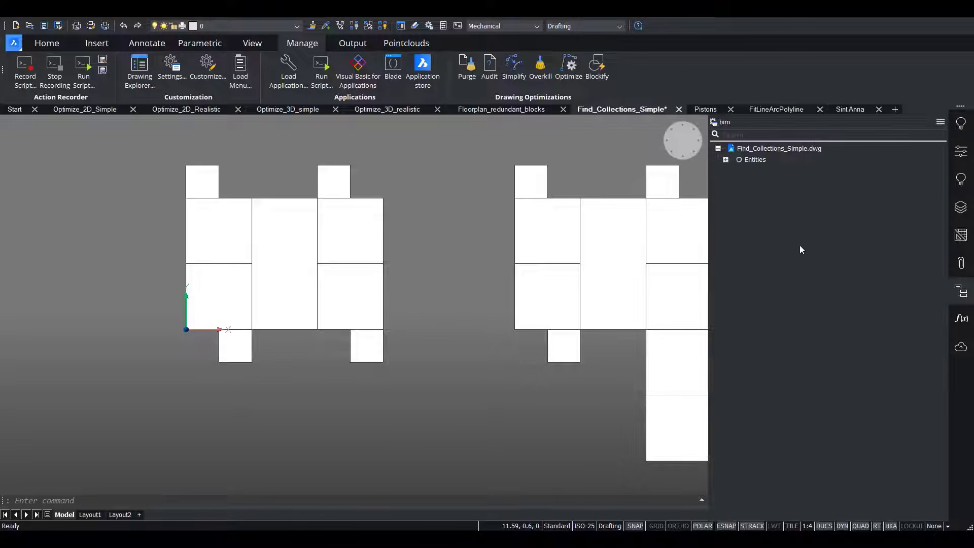
left_click(725, 160)
left_click(597, 68)
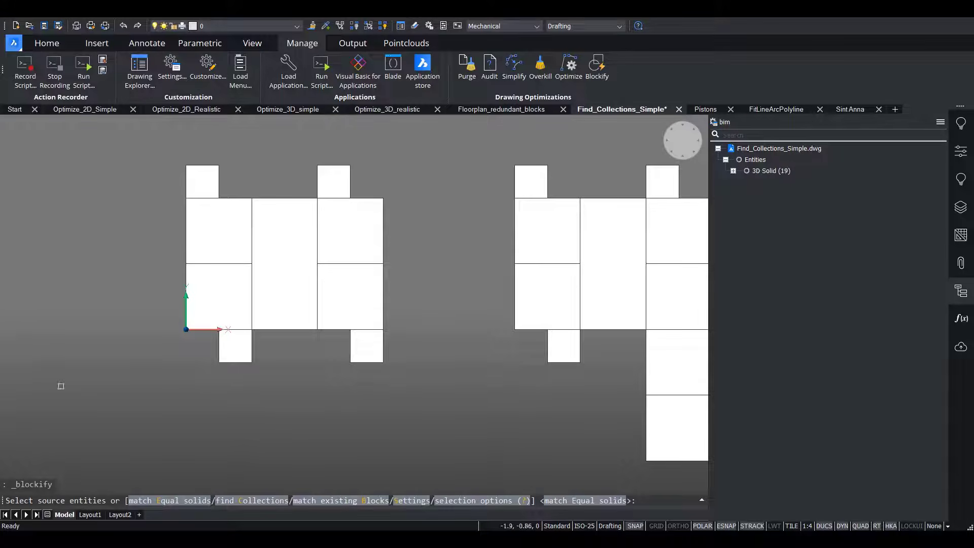
left_click(158, 500)
left_click(160, 500)
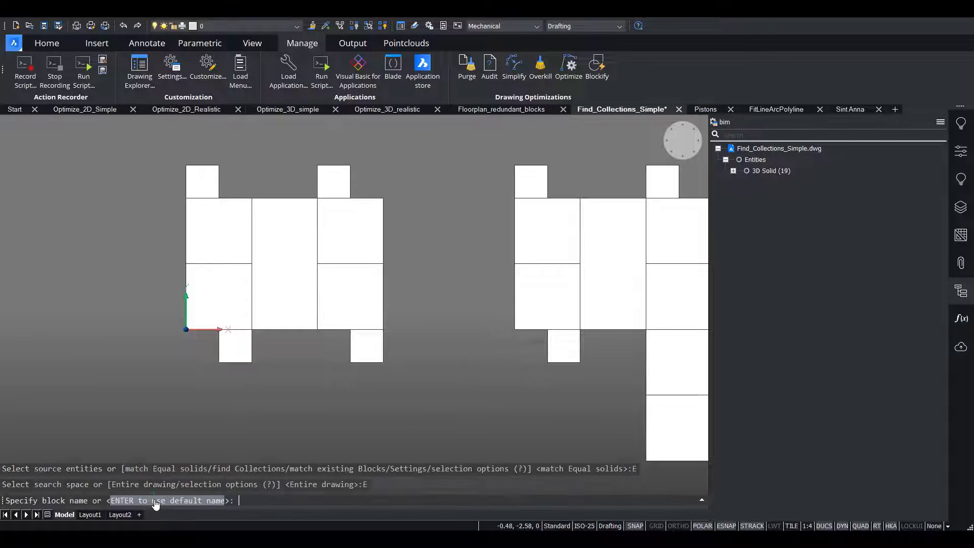
left_click(162, 500)
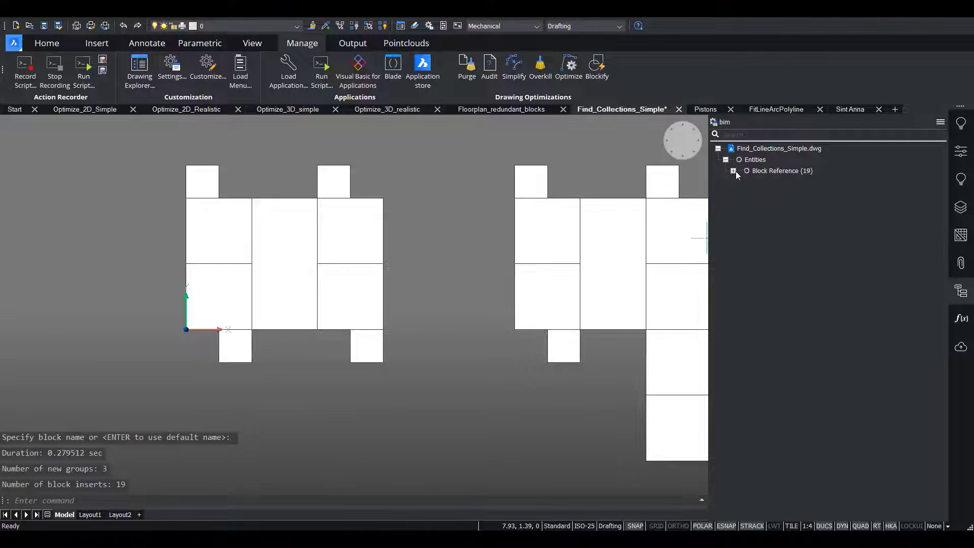
left_click(733, 171)
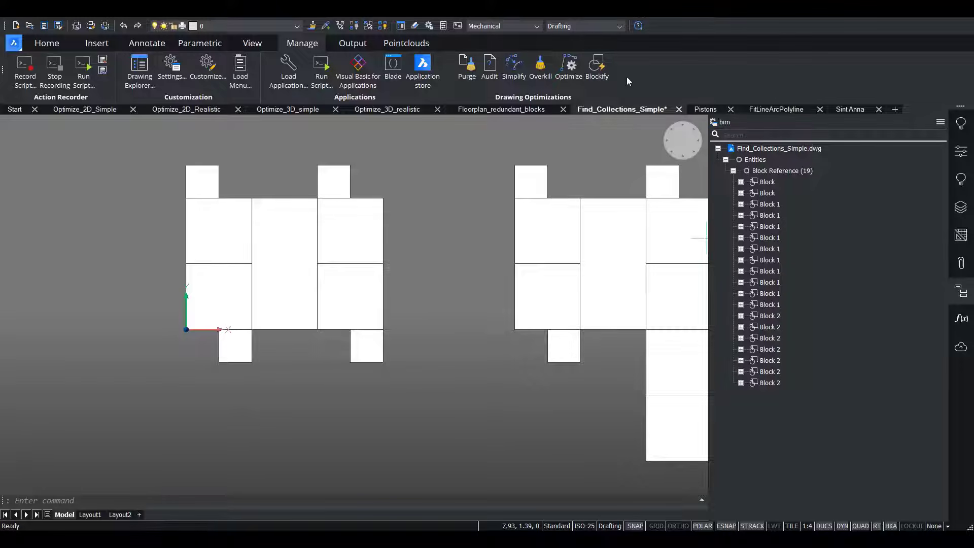
Try Blockify on the first upper small square and the larger square below it, using default point, entire drawing and default name; undo it.
left_click(596, 68)
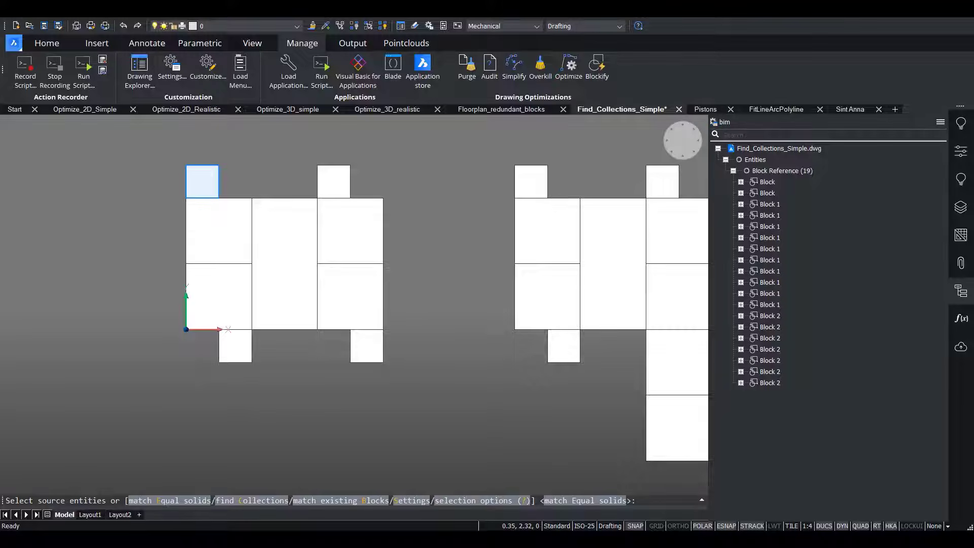
left_click(201, 181)
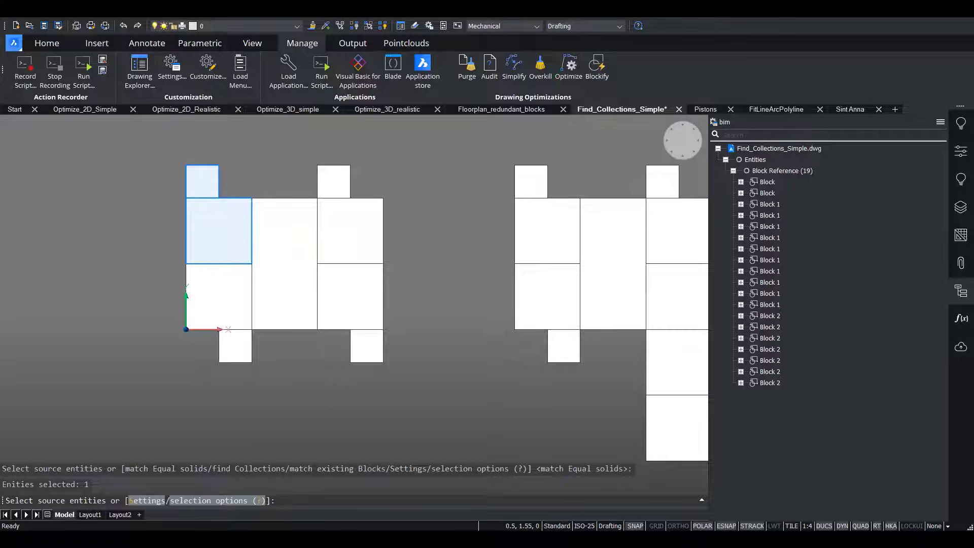
left_click(218, 231)
key("Return")
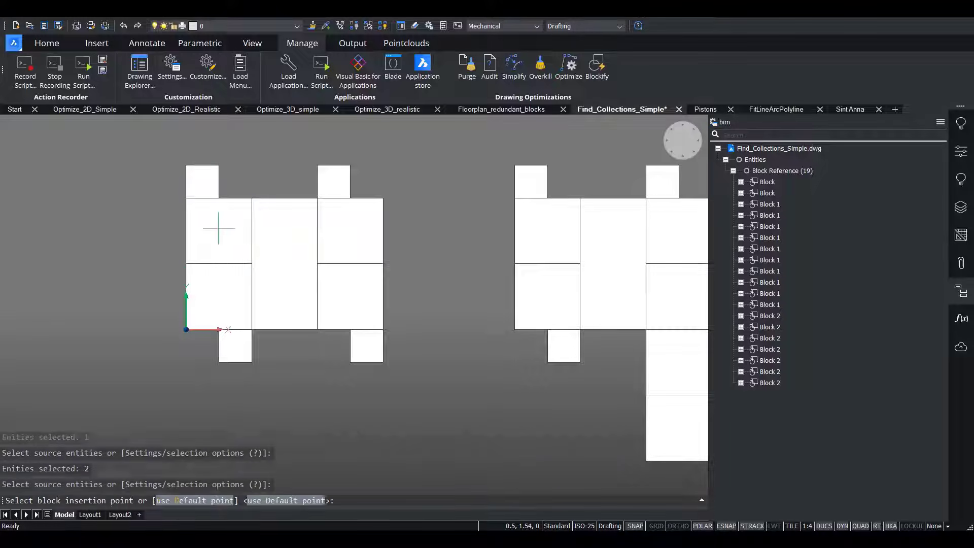
key("Return")
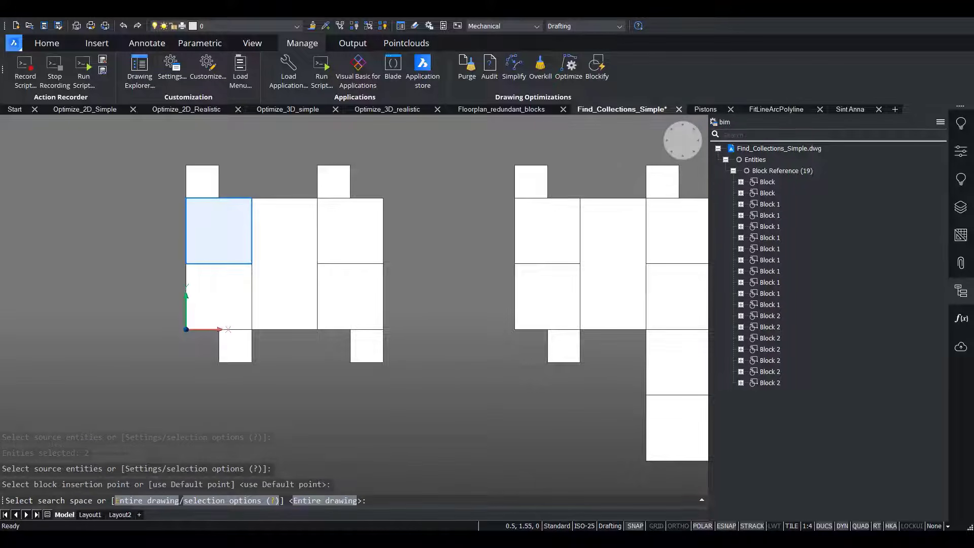
key("Return")
key("Return")
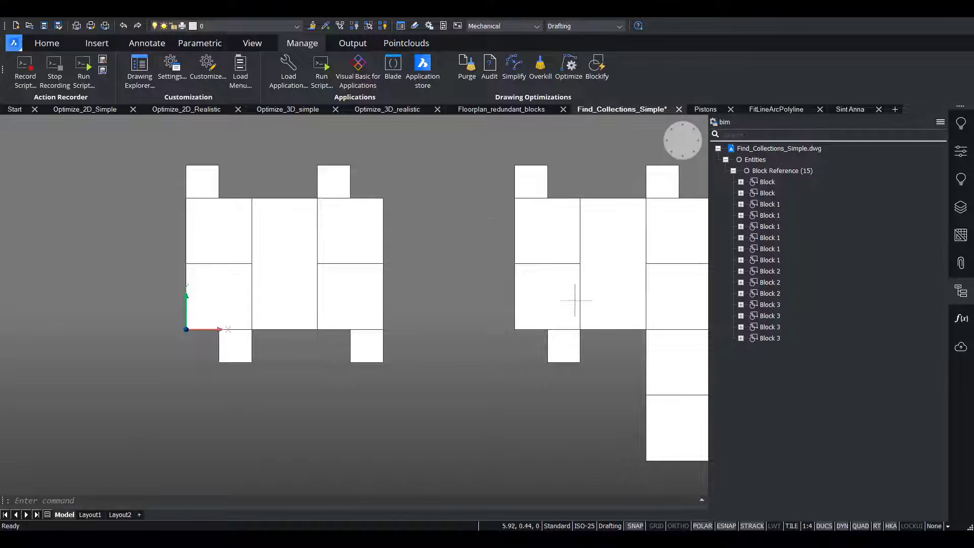
key("ctrl+z")
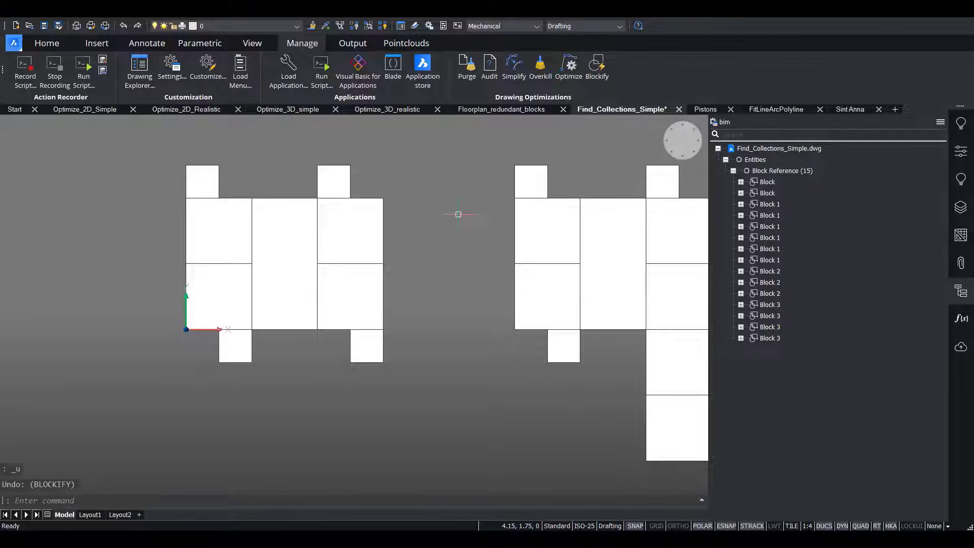
Search the entire drawing for collections of block references with Blockify and browse the proposed sets of collections.
left_click(596, 65)
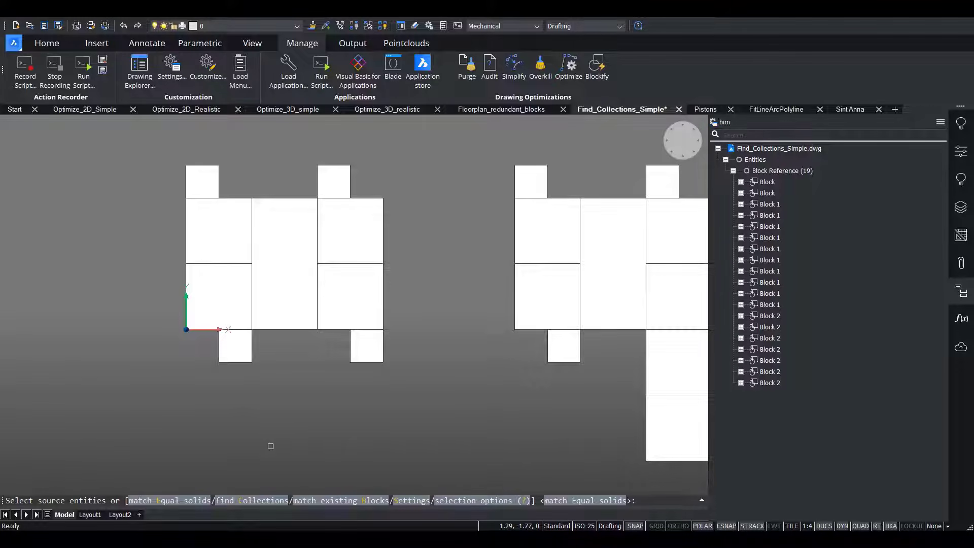
left_click(244, 501)
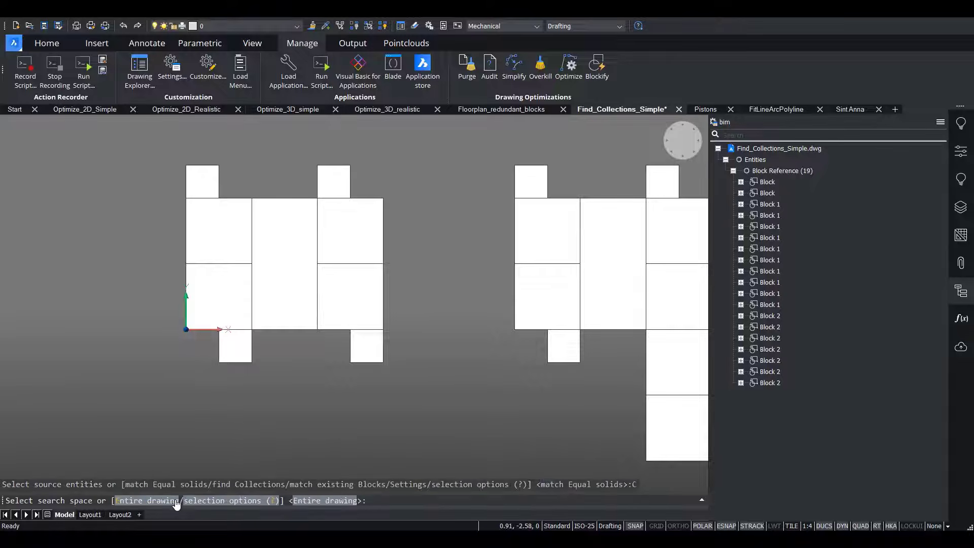
left_click(141, 501)
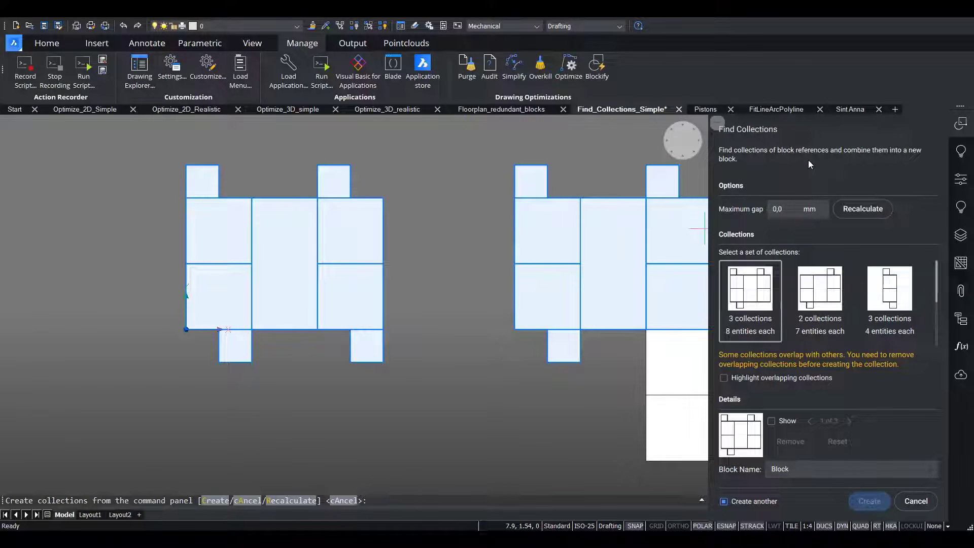
scroll(763, 298, "down", 2)
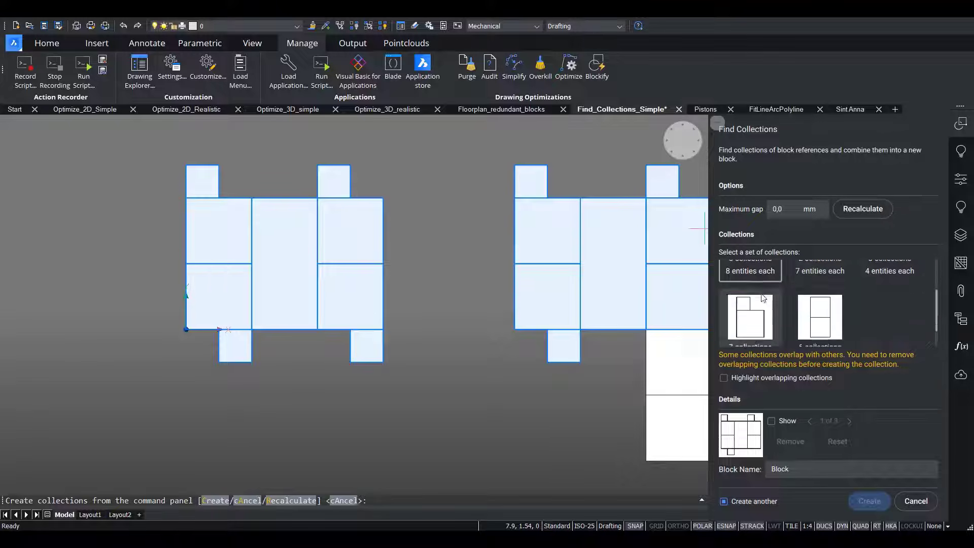
scroll(763, 298, "down", 1)
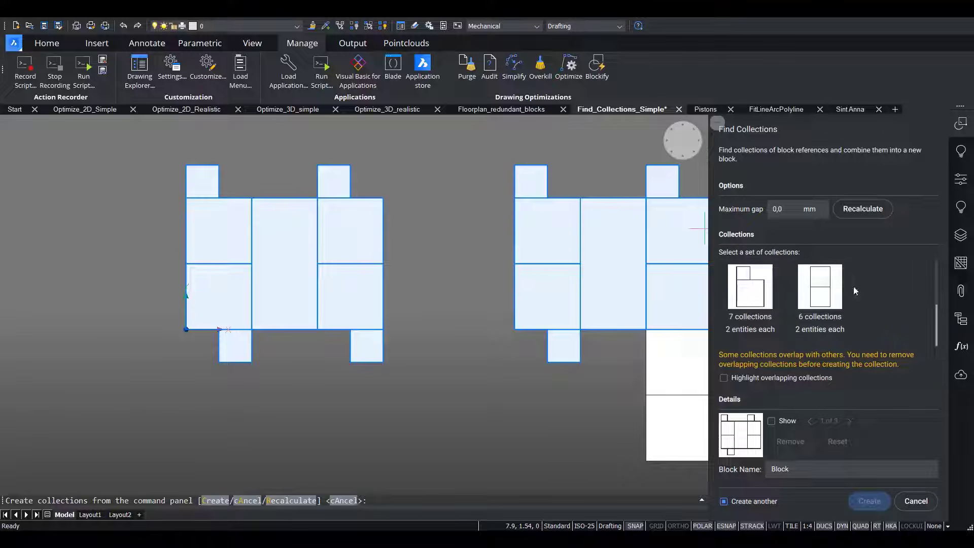
scroll(862, 286, "up", 1)
scroll(812, 284, "down", 1)
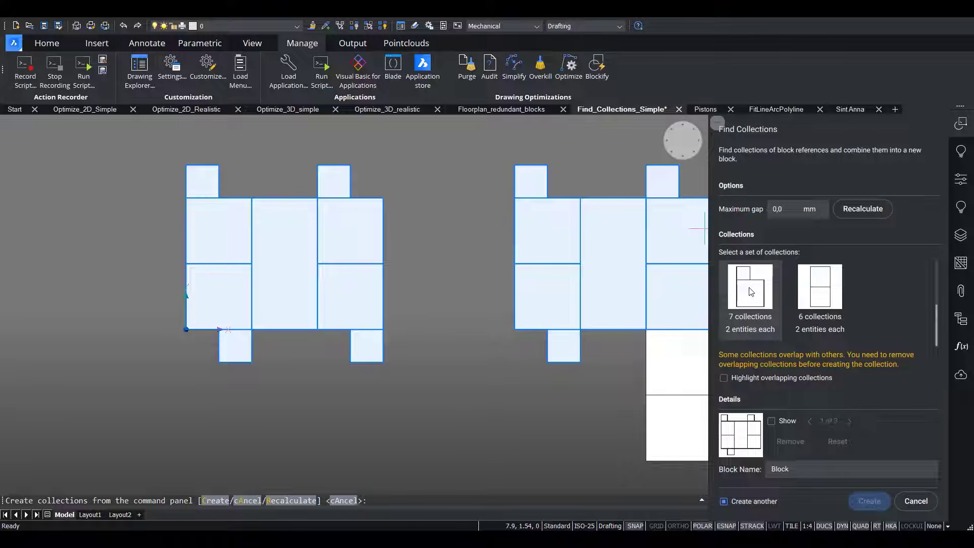
Choose the set of 7 collections with 2 entities each and step through its individual collections in the drawing.
left_click(751, 291)
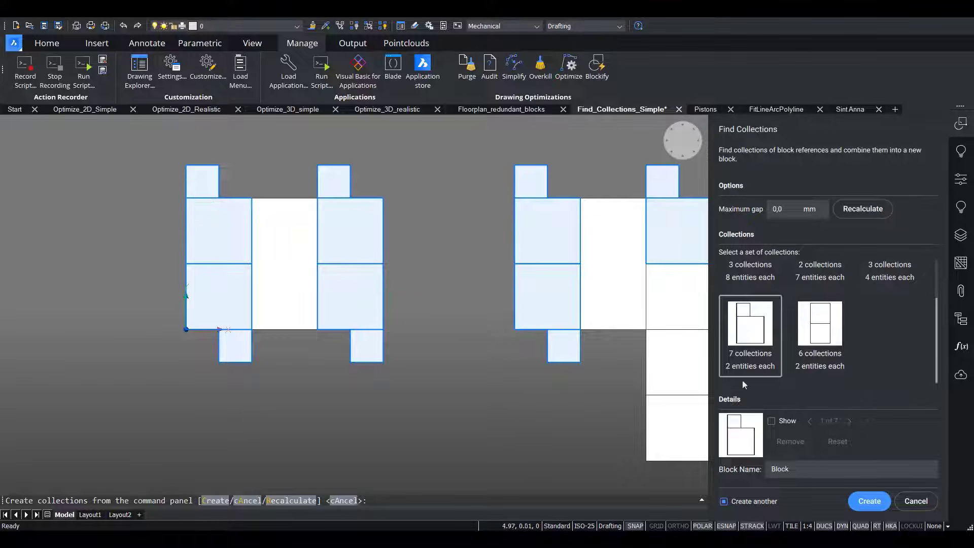
left_click(772, 420)
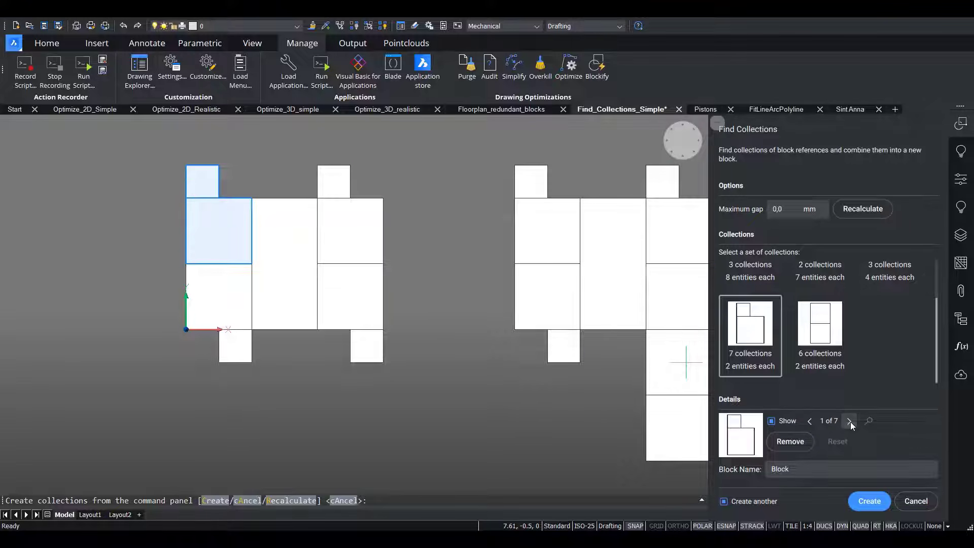
left_click(849, 421)
left_click(849, 420)
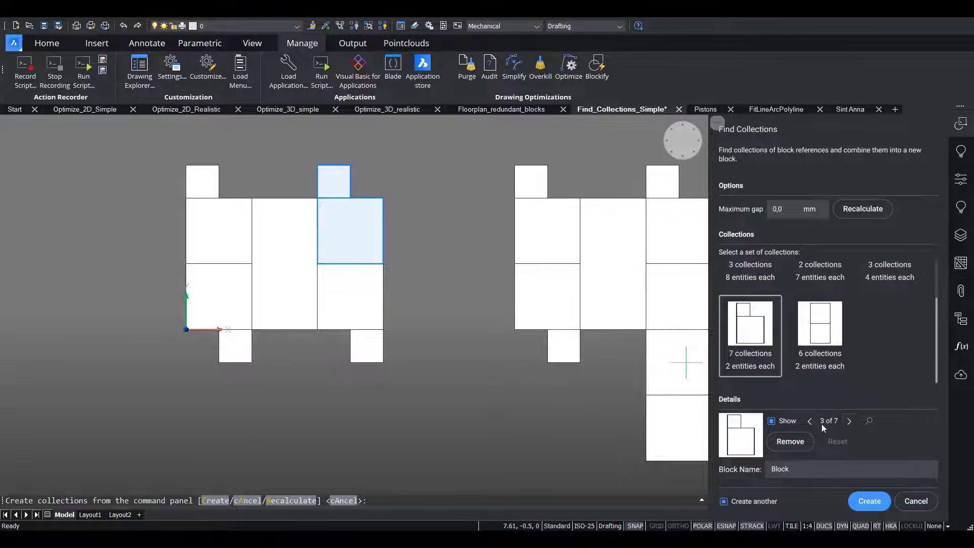
left_click(810, 421)
left_click(810, 421)
Name the block SmallBlock and create it from the chosen set, continuing with another collection.
left_click(801, 468)
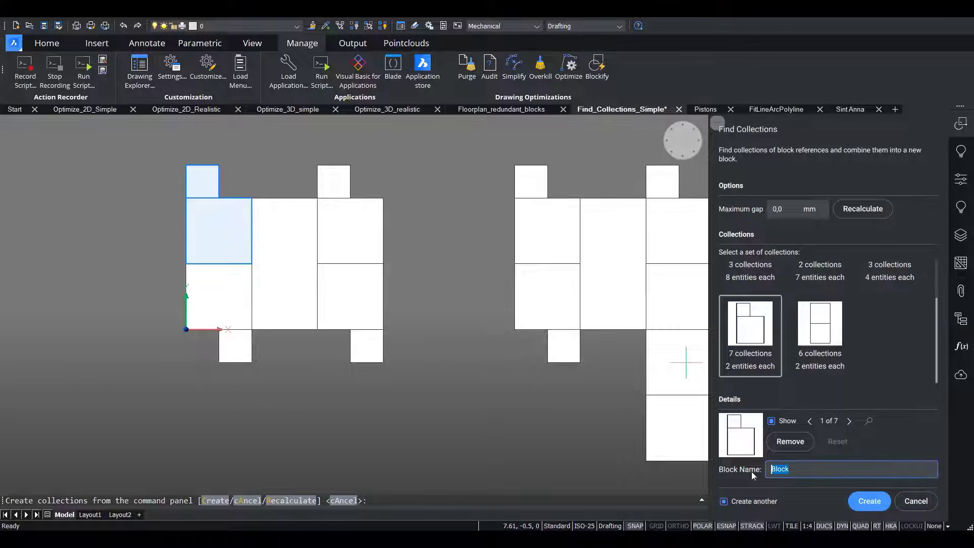
type("SmallBlock")
left_click(871, 501)
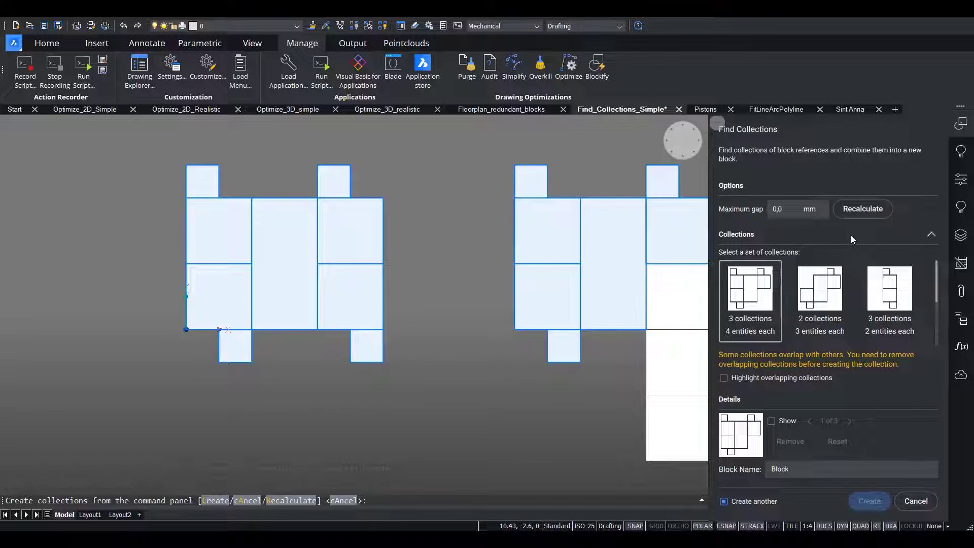
Create a block named LargerBlock from the set of 3 collections with 2 entities each.
scroll(857, 295, "down", 3)
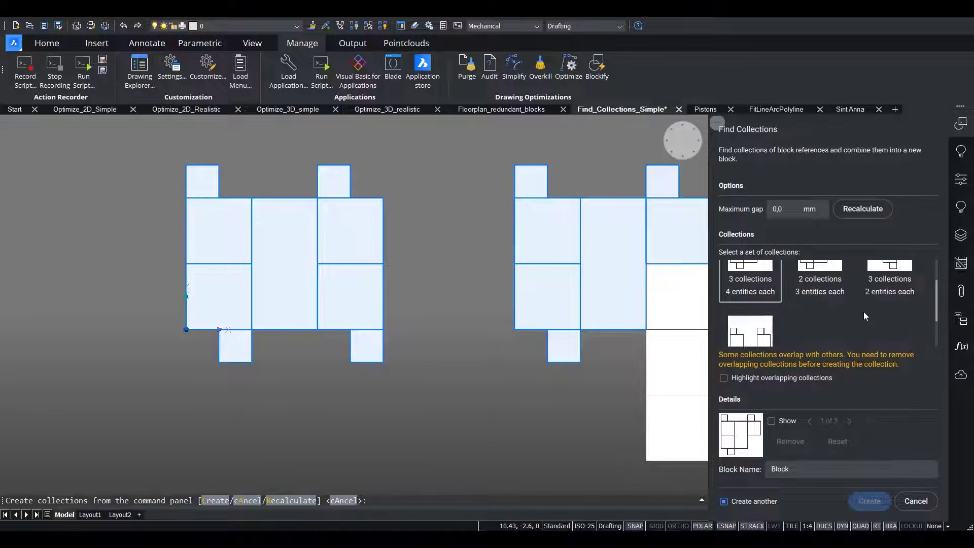
scroll(791, 316, "up", 3)
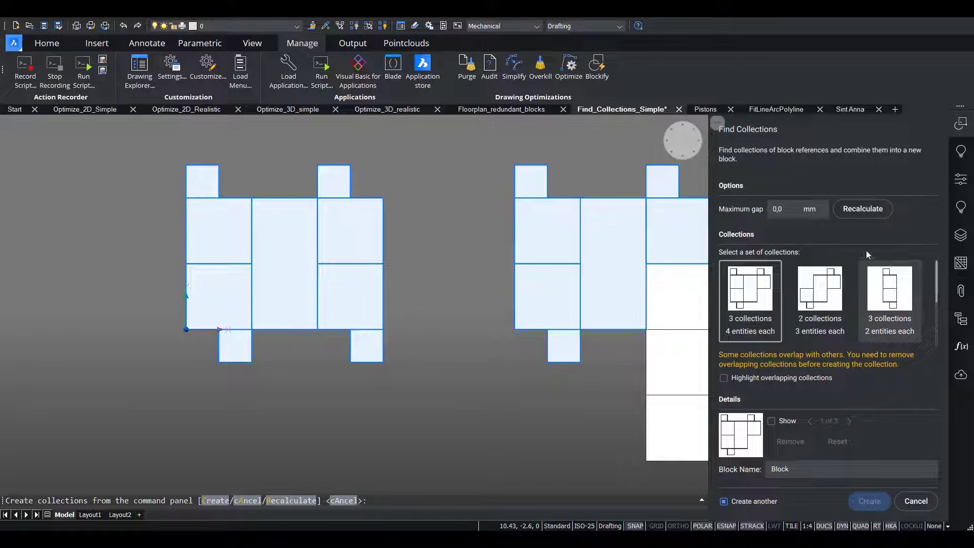
left_click(892, 279)
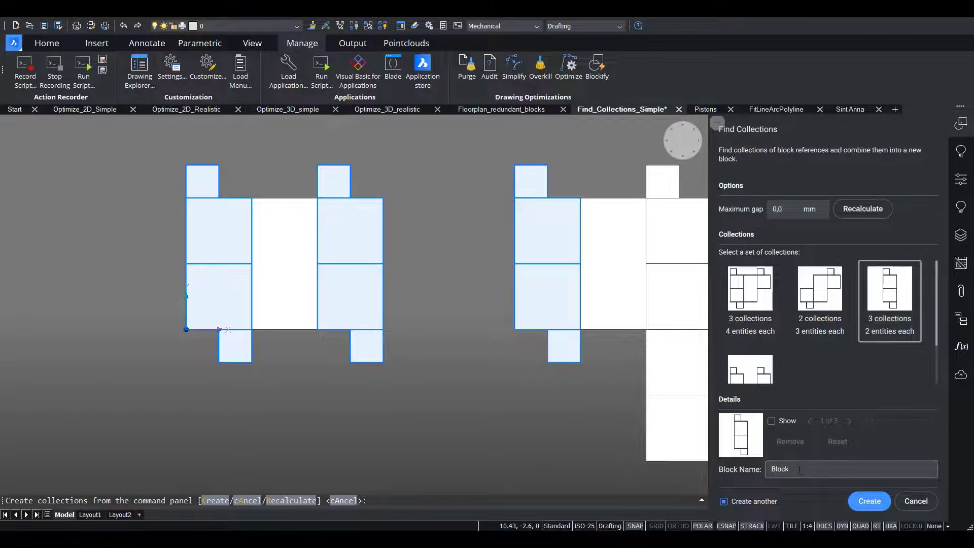
left_click_drag(797, 470, 740, 472)
key("BackSpace")
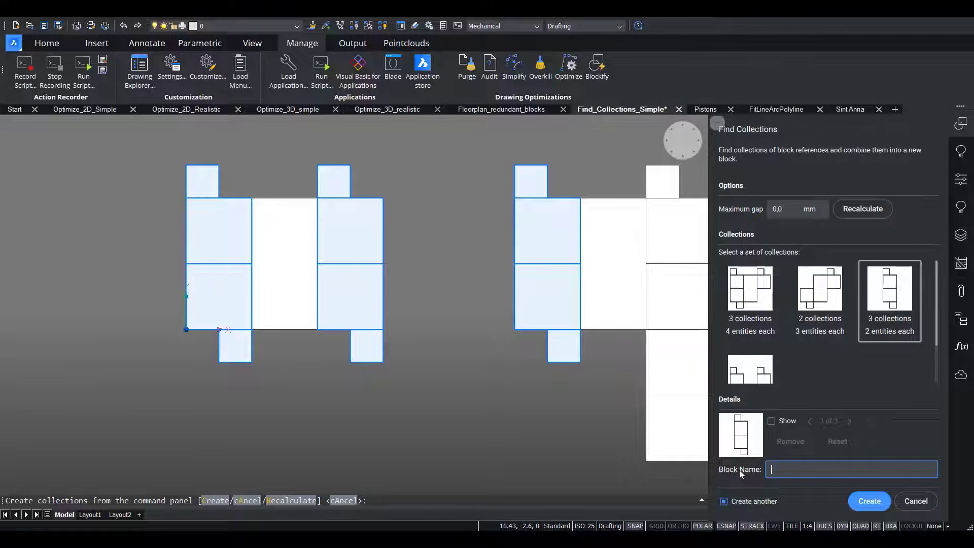
type("LargerBlock")
left_click(870, 501)
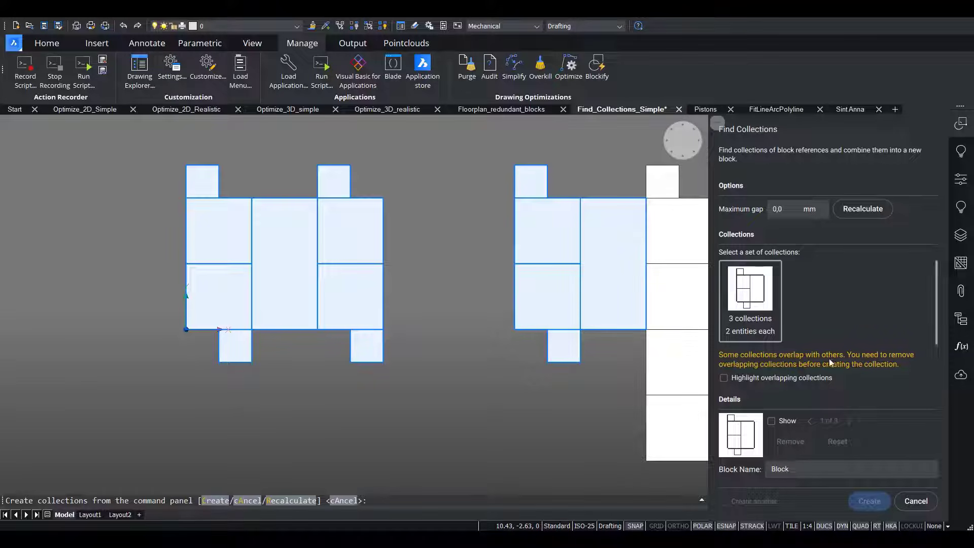
Highlight the overlapping collections, step through them individually, and remove the second of the three from the set.
left_click(722, 378)
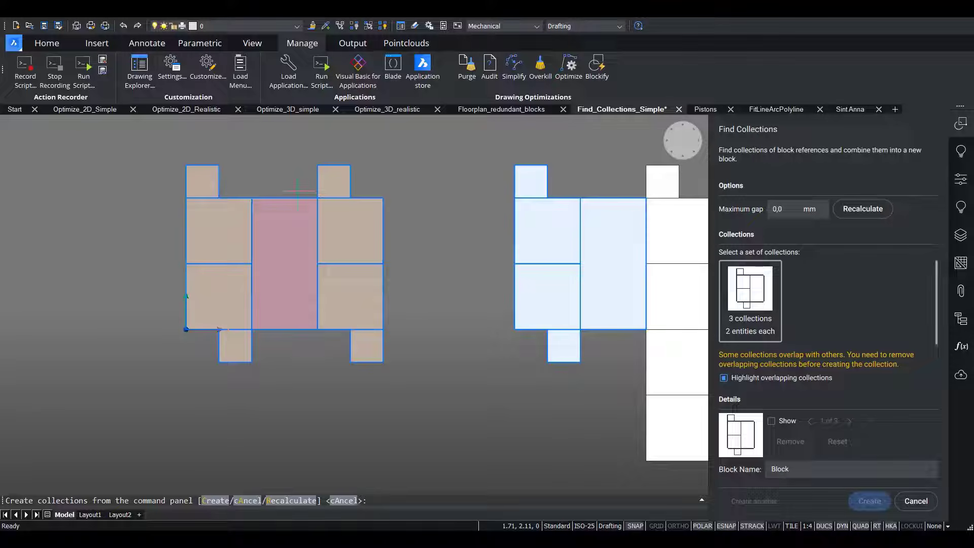
left_click(771, 421)
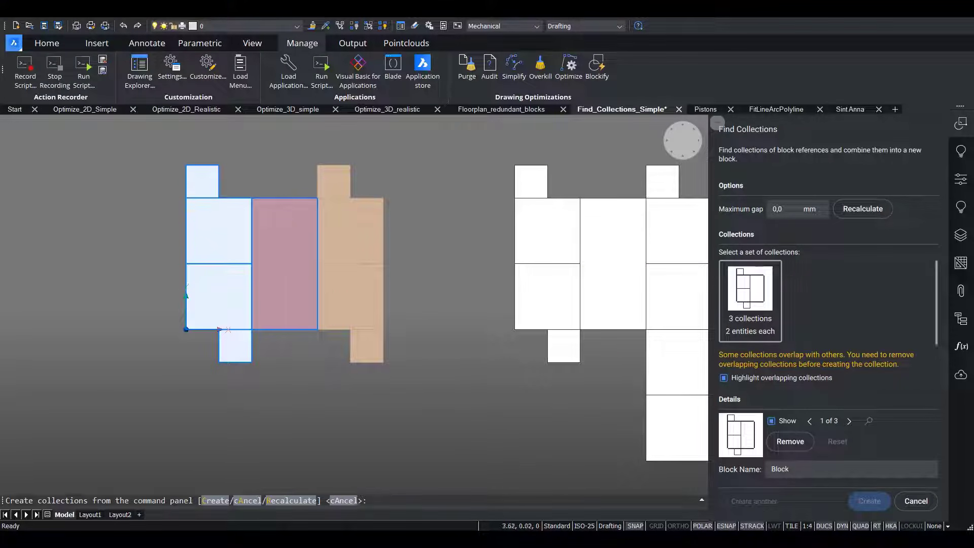
left_click(848, 422)
left_click(848, 422)
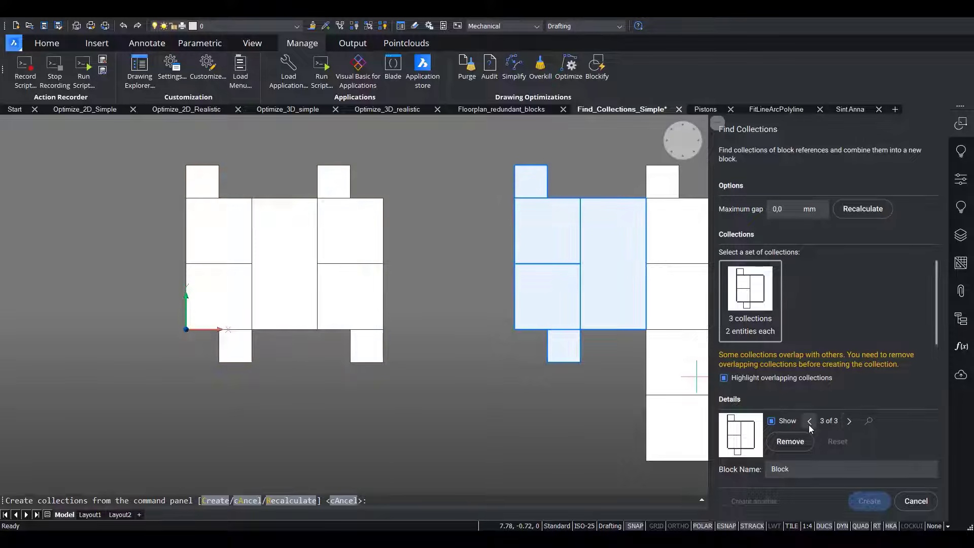
left_click(809, 421)
left_click(810, 422)
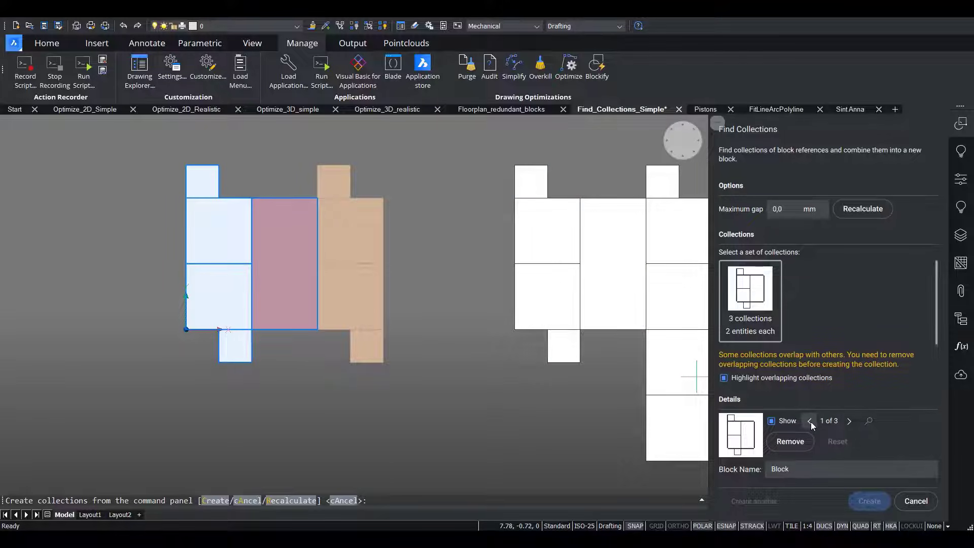
left_click(845, 423)
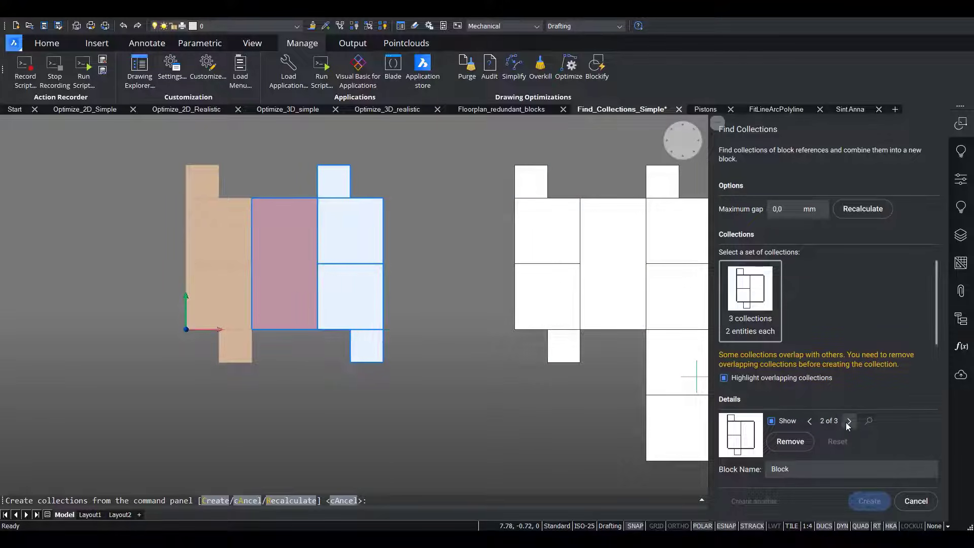
left_click(790, 441)
Create the final collection block from the two remaining collections under the name LargestBlock.
double_click(791, 469)
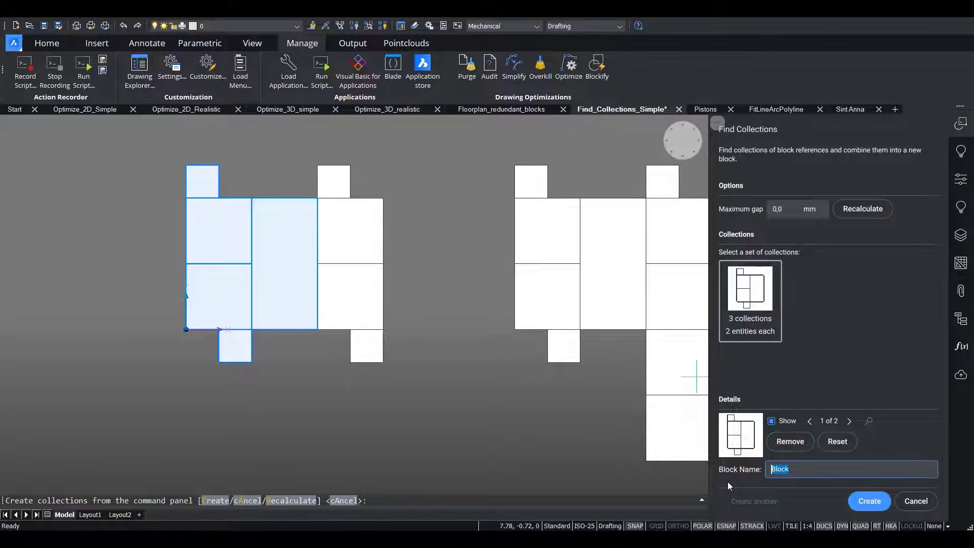
type("LargestBlock")
left_click(868, 501)
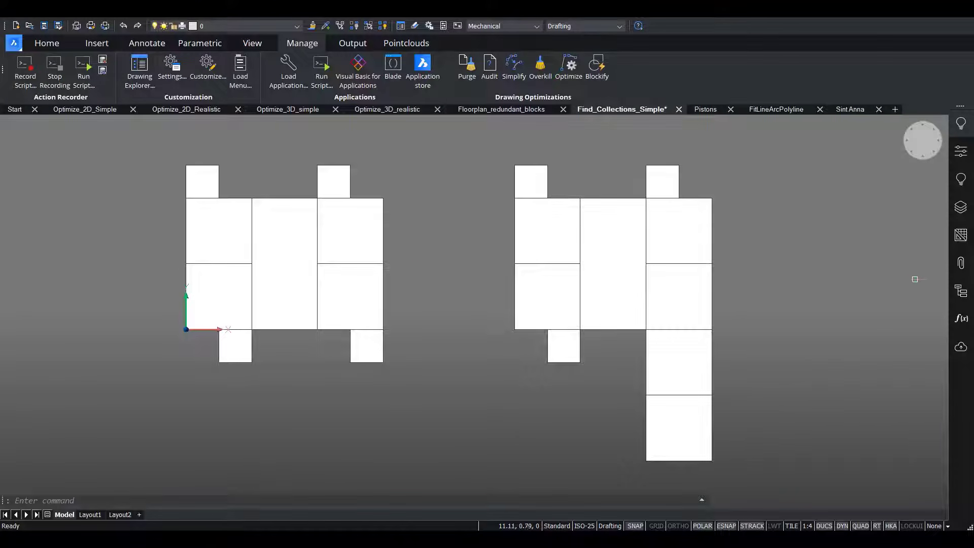
Expand the Find_Collections_Simple structure tree to inspect the block references among its entities.
left_click(961, 292)
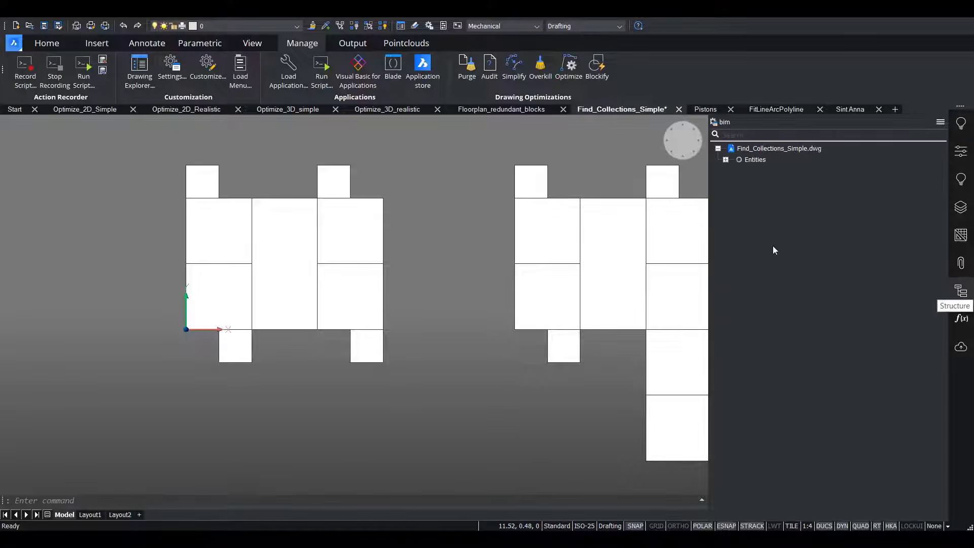
left_click(725, 160)
left_click(732, 171)
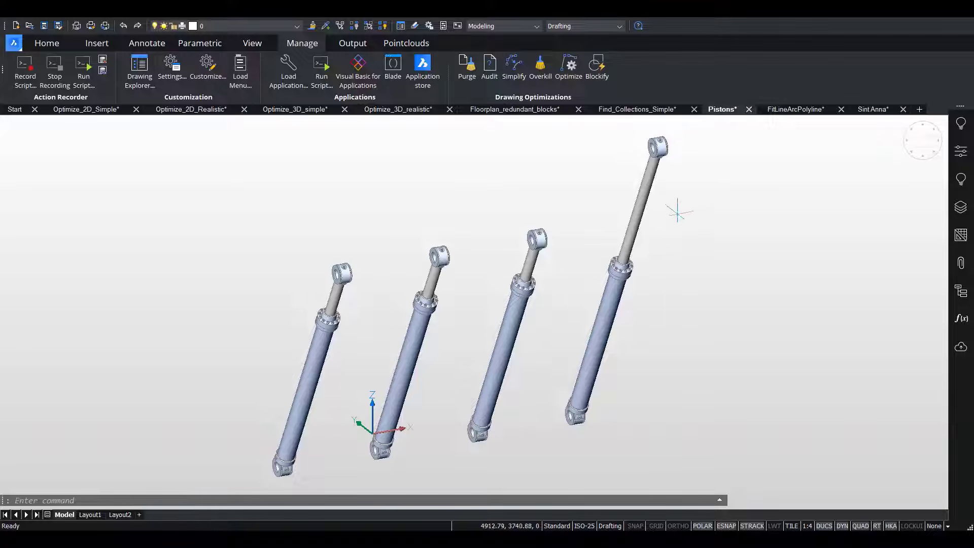
Show the structure tree of the Pistons drawing and blockify all its equal solids.
left_click(961, 291)
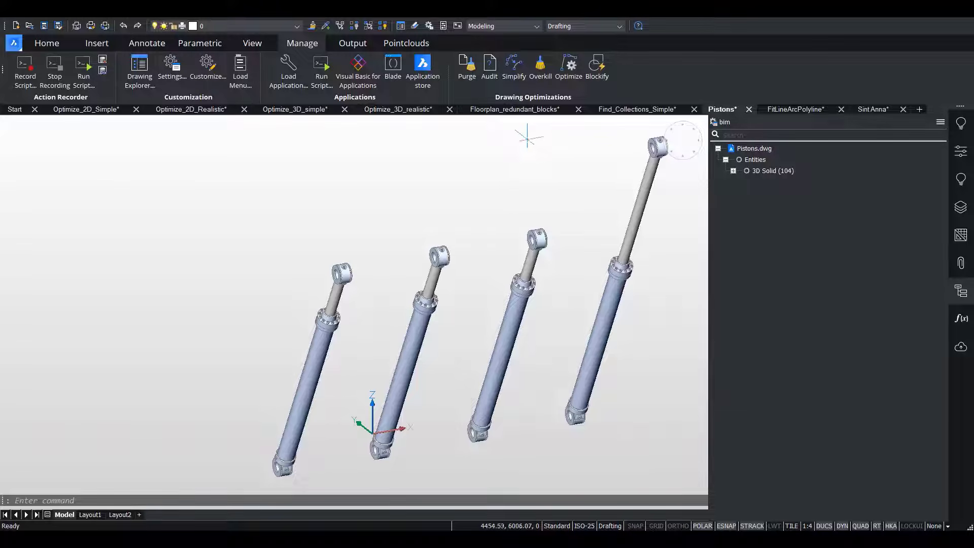
left_click(596, 66)
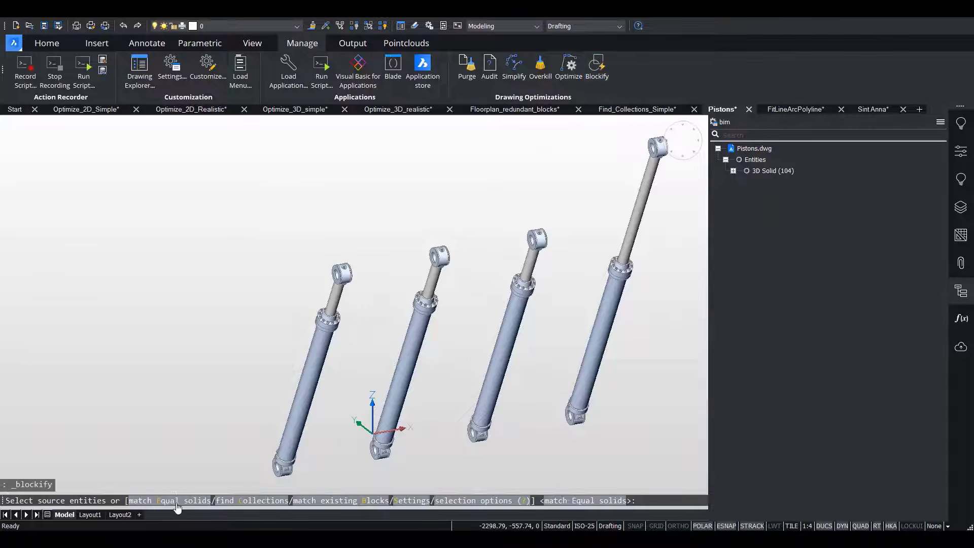
left_click(159, 502)
key("Return")
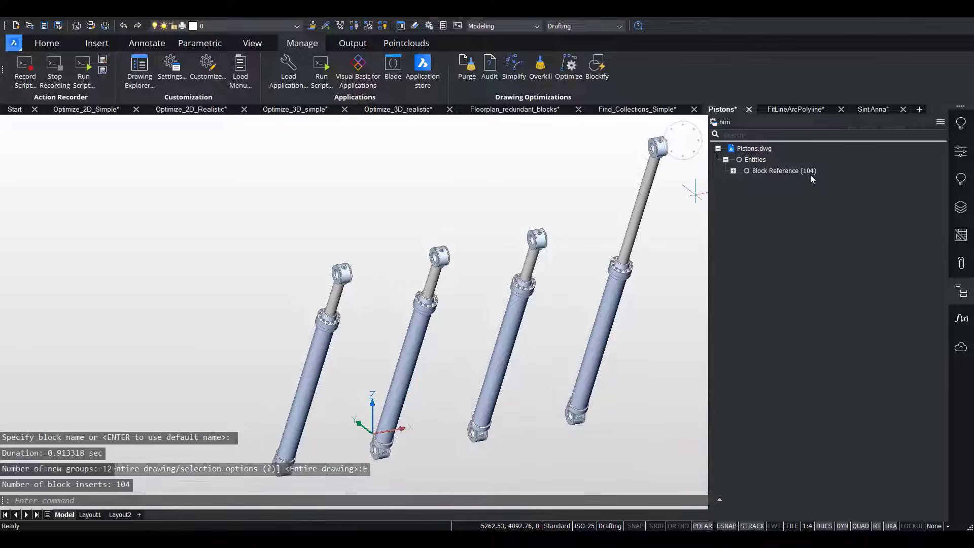
Search the entire Pistons drawing for collections of block references with Blockify and preview the proposed sets.
left_click(595, 63)
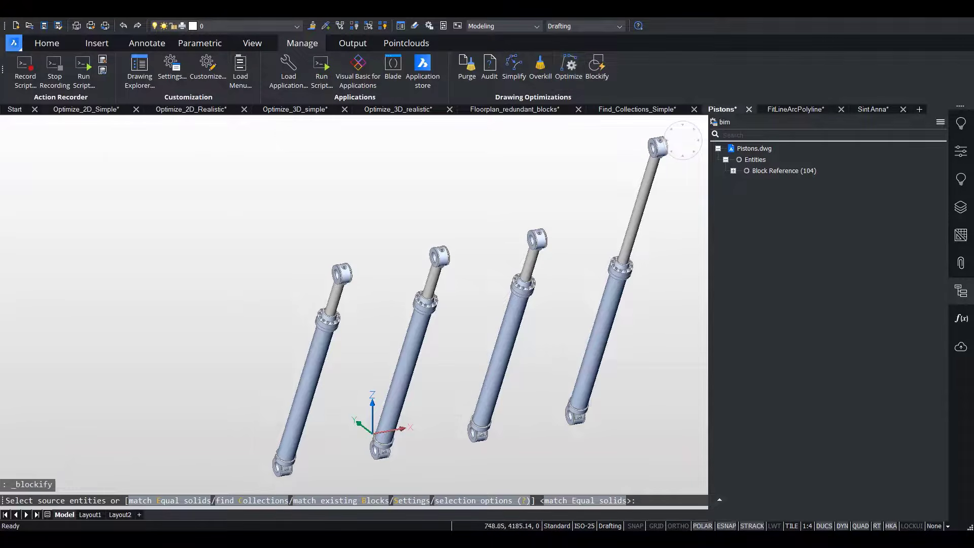
left_click(264, 501)
left_click(151, 501)
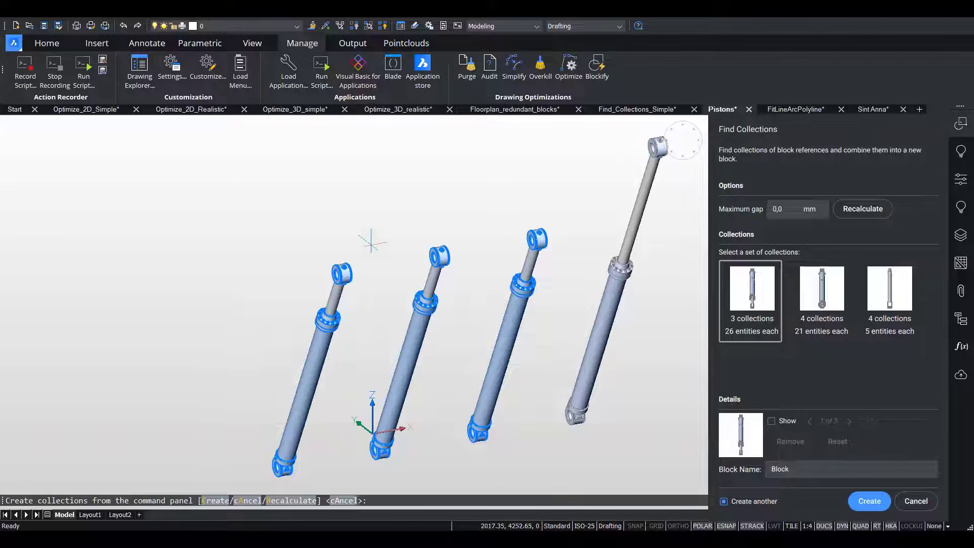
left_click(807, 288)
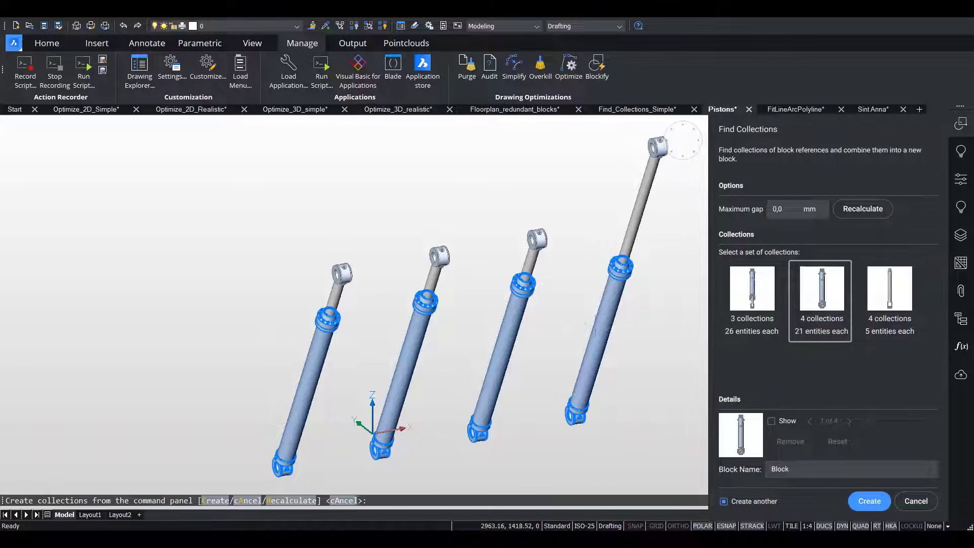
left_click(893, 297)
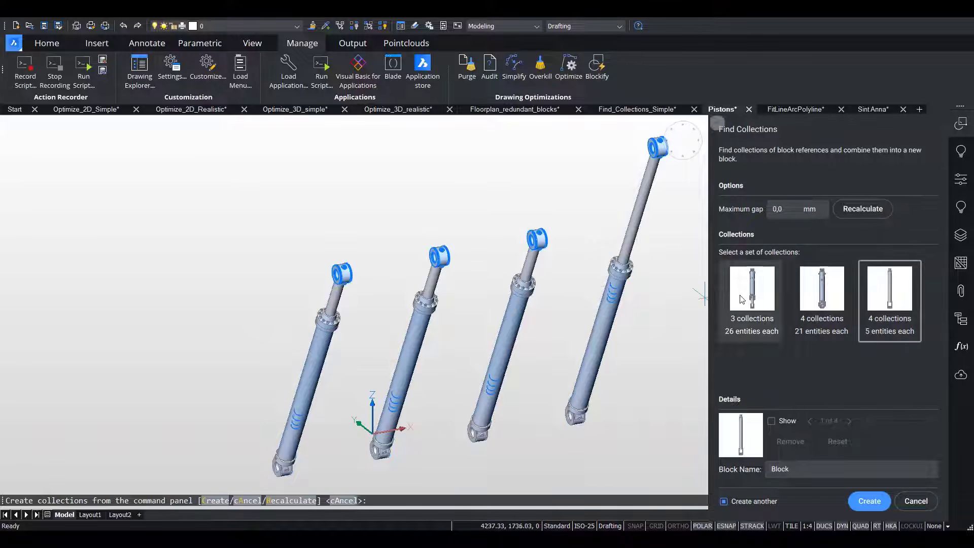
Create a block named Base from the set of 4 collections with 21 entities each.
left_click(832, 292)
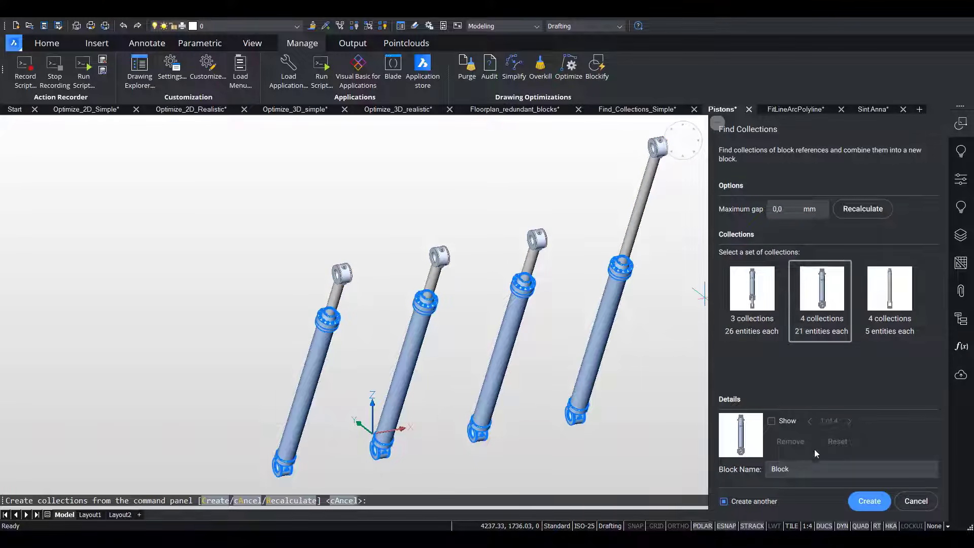
left_click(745, 471)
type("Base")
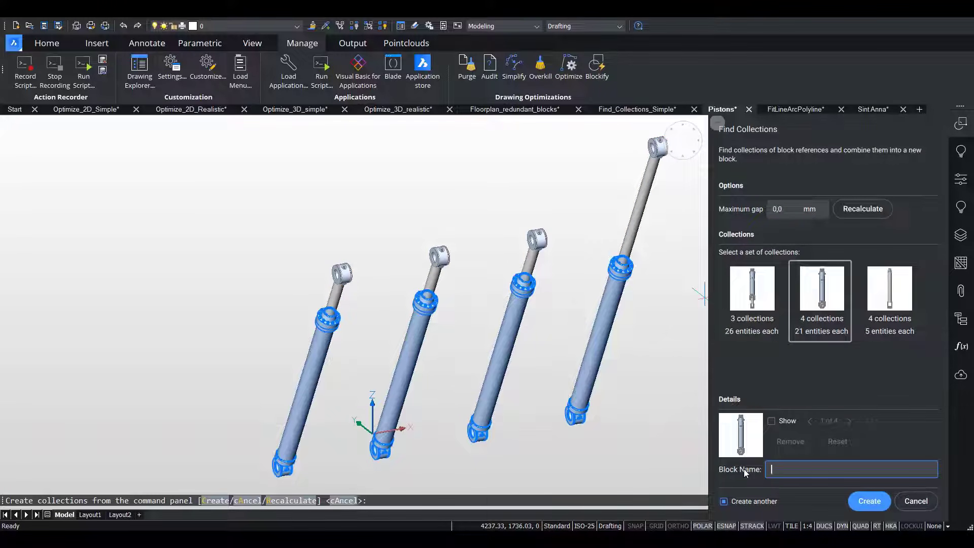
left_click(879, 504)
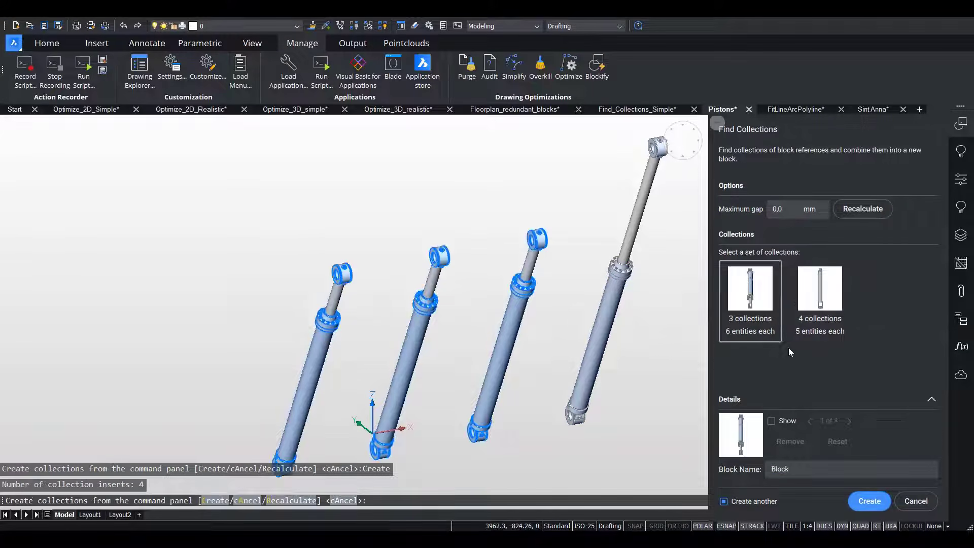
Create a block named Arm from the set of 4 collections with 5 entities each.
left_click(757, 279)
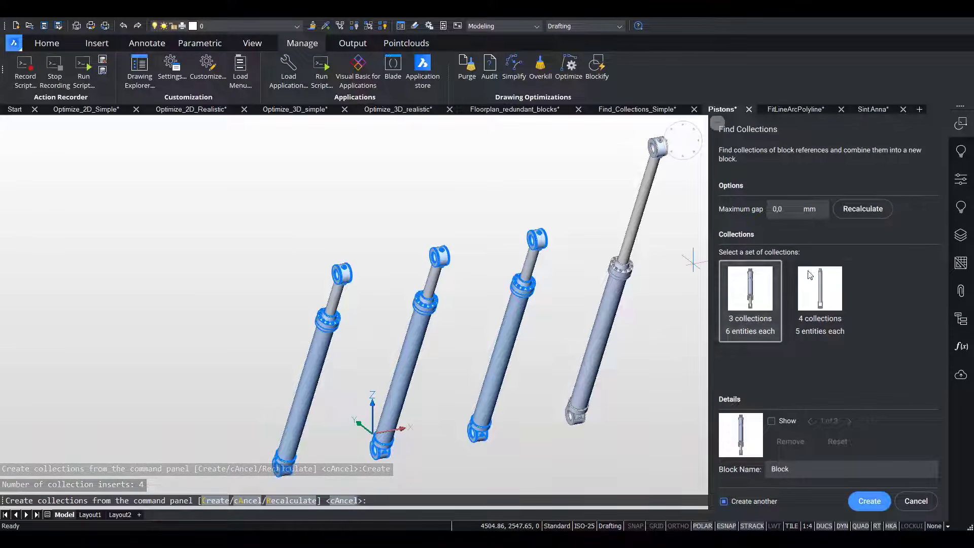
left_click(829, 295)
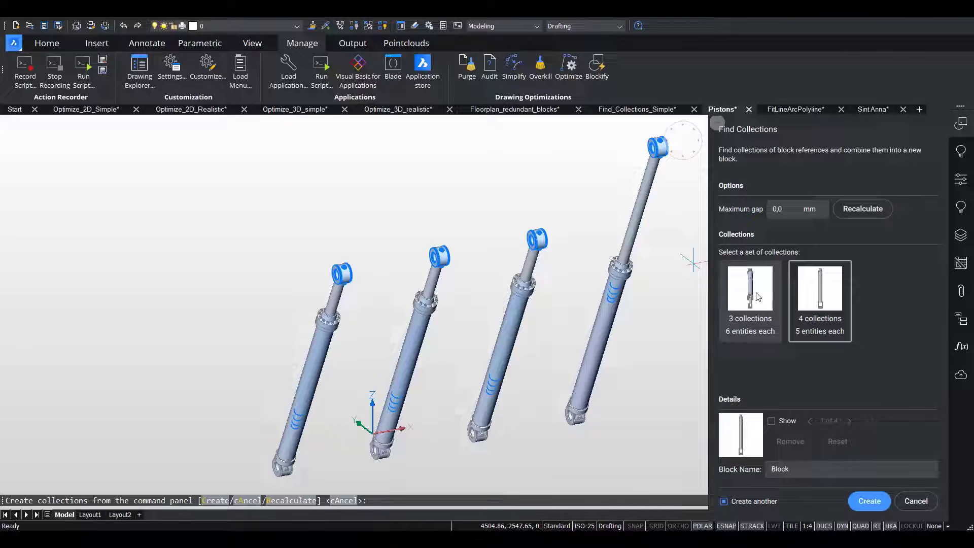
left_click(744, 469)
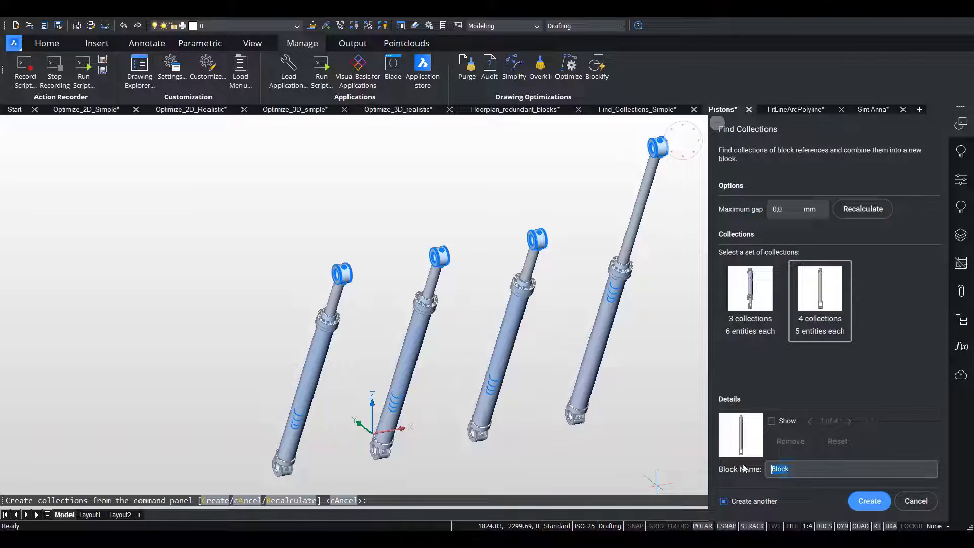
type("Arm")
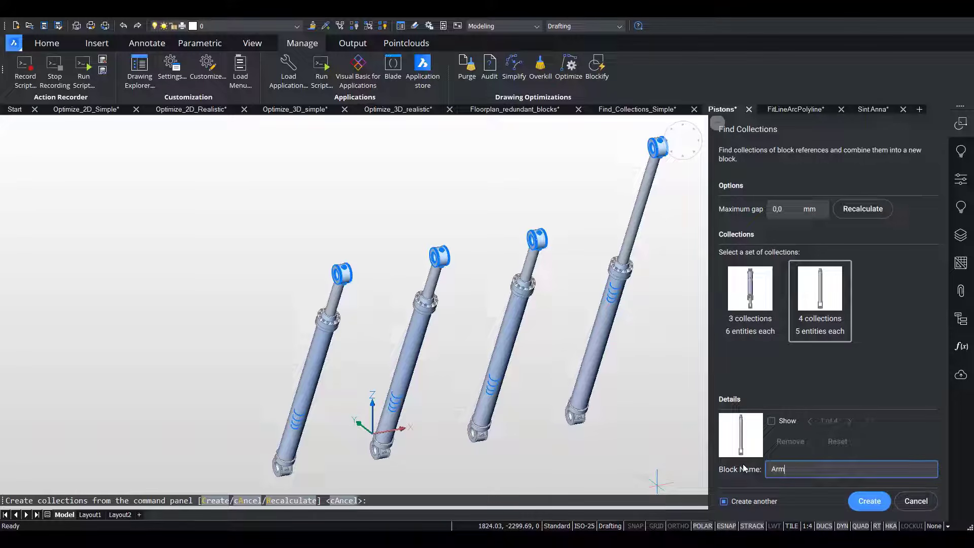
left_click(874, 503)
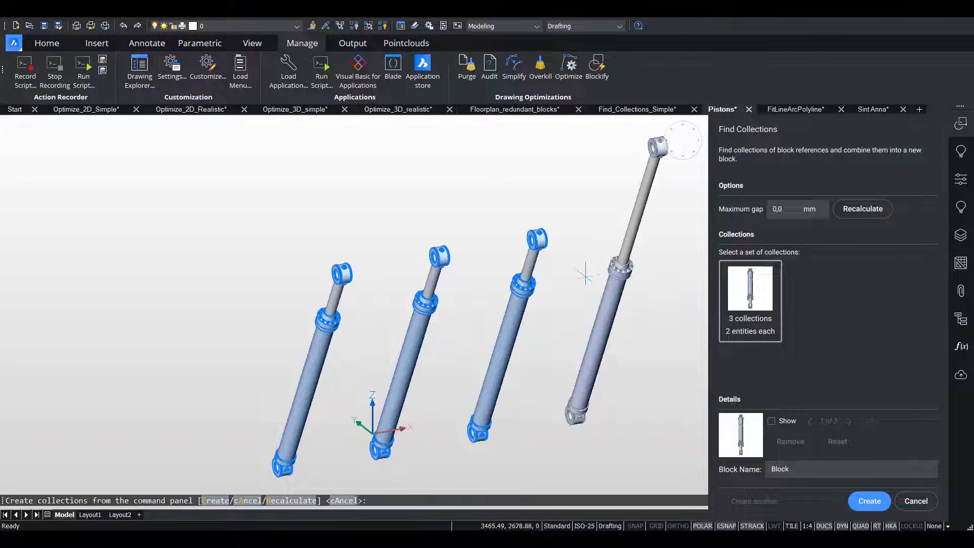
Create a block named CompletePiston from the set of 3 collections with 2 entities each.
double_click(770, 472)
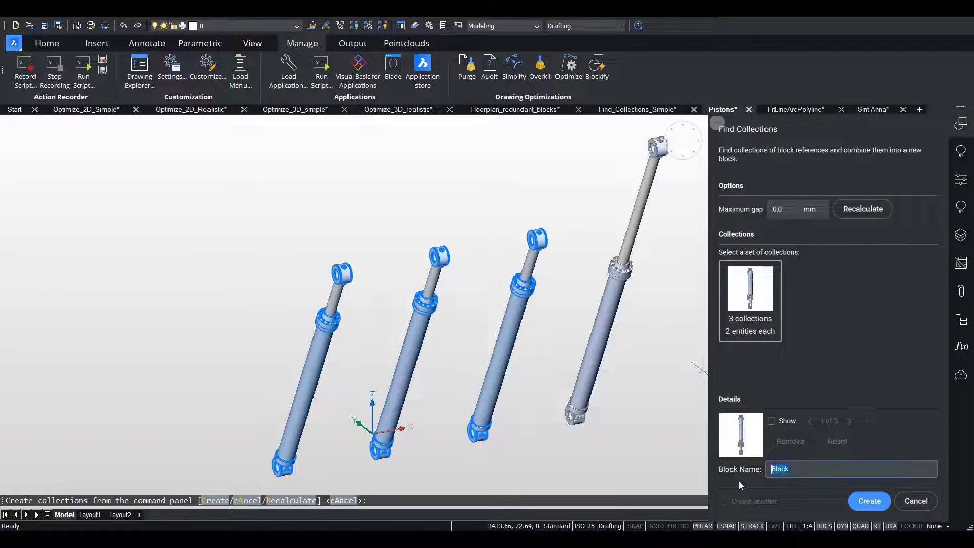
type("CompletePiston")
left_click(869, 501)
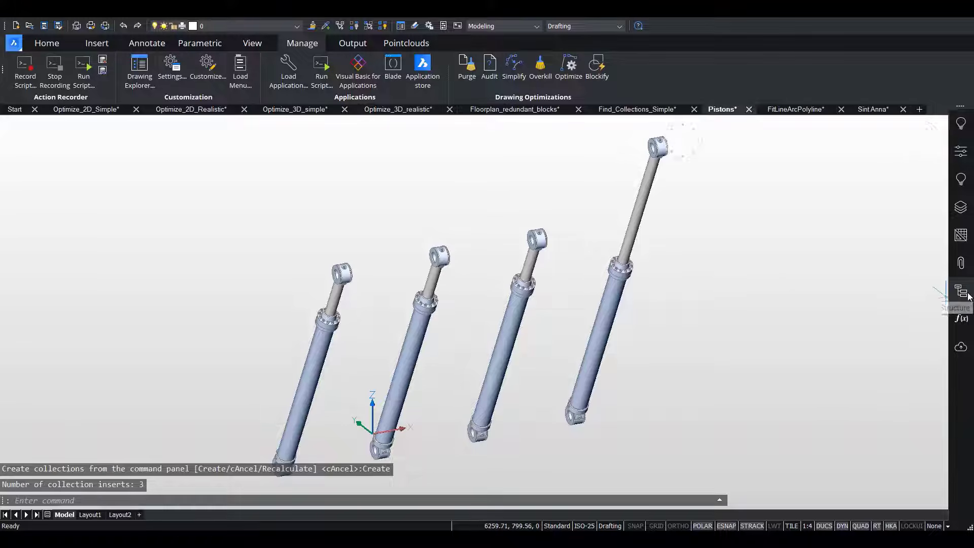
Show the structure tree, expand its block references, and highlight the Arm, Base and each CompletePiston entry in the model.
left_click(960, 291)
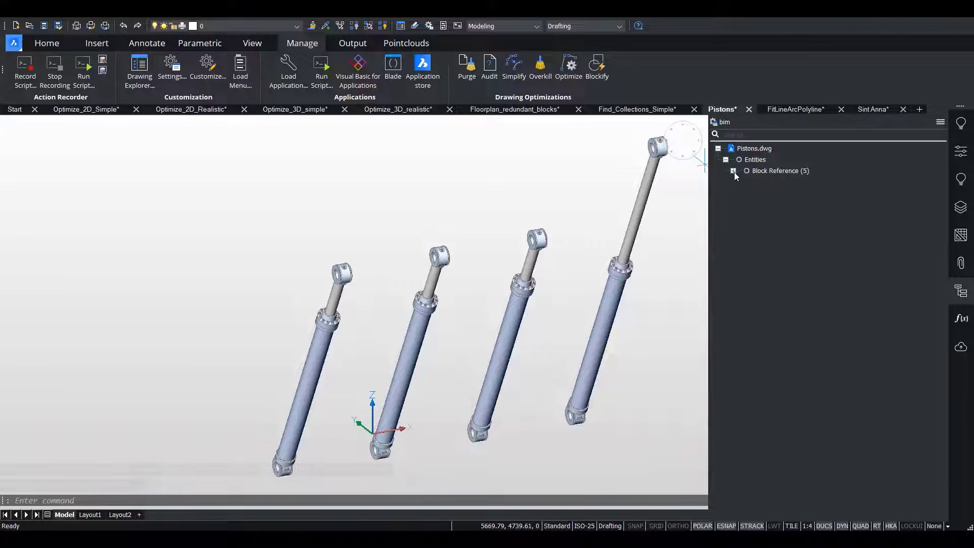
left_click(733, 171)
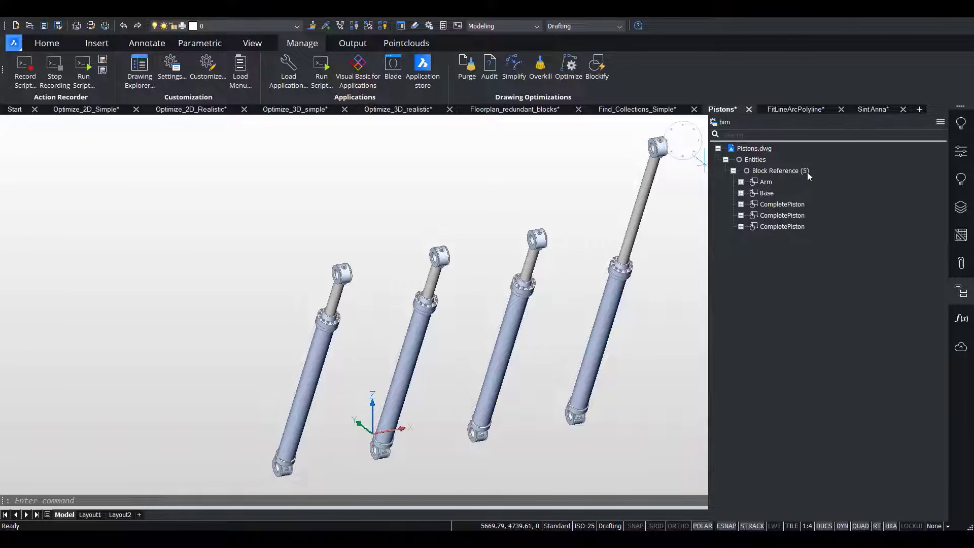
left_click(766, 182)
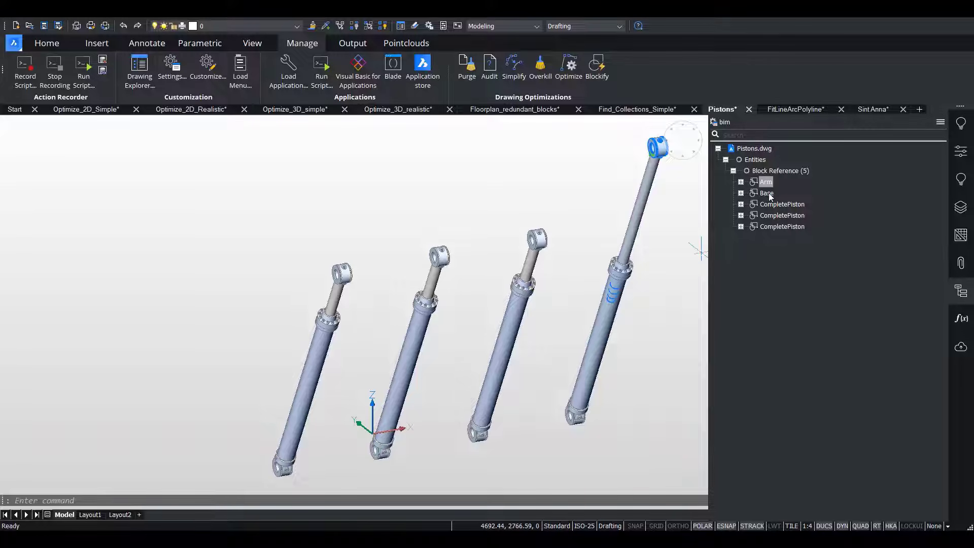
left_click(767, 194)
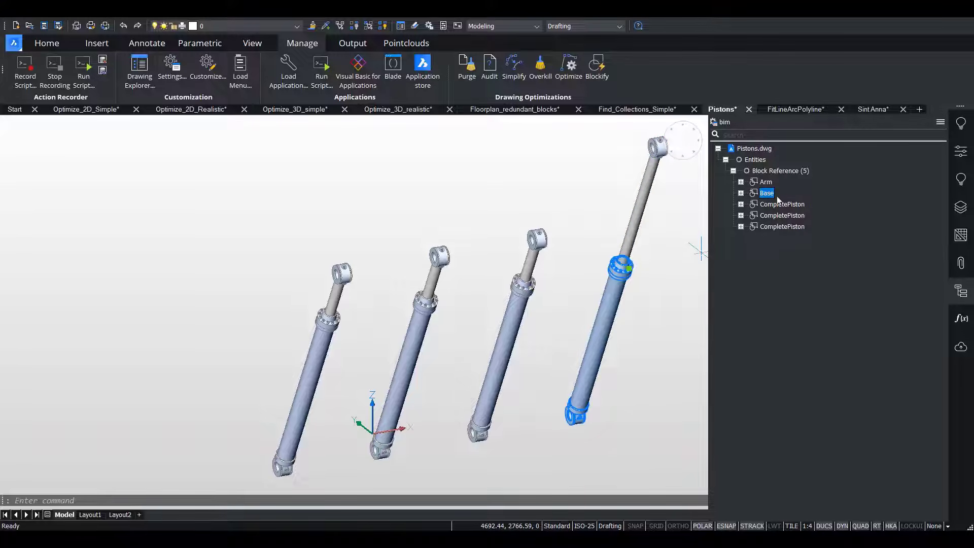
left_click(791, 205)
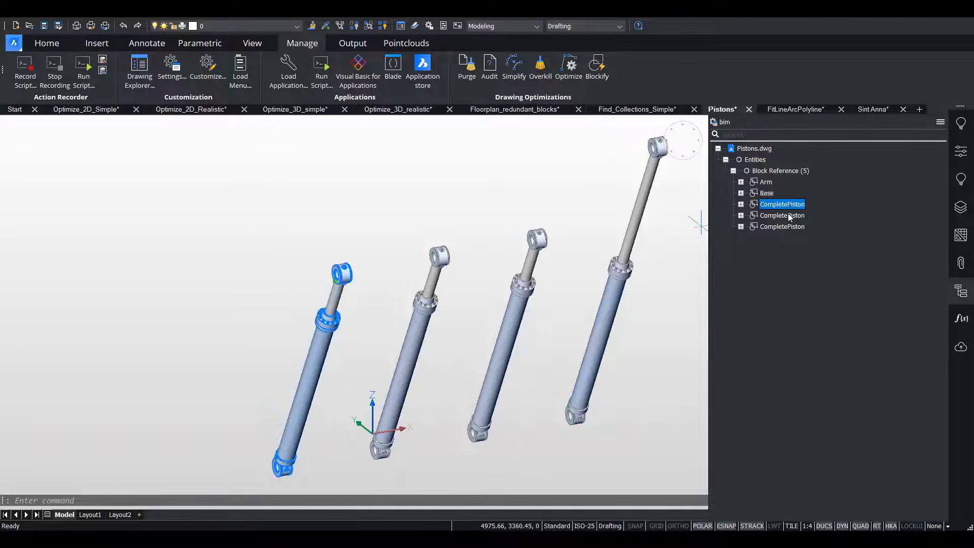
left_click(791, 216)
left_click(789, 226)
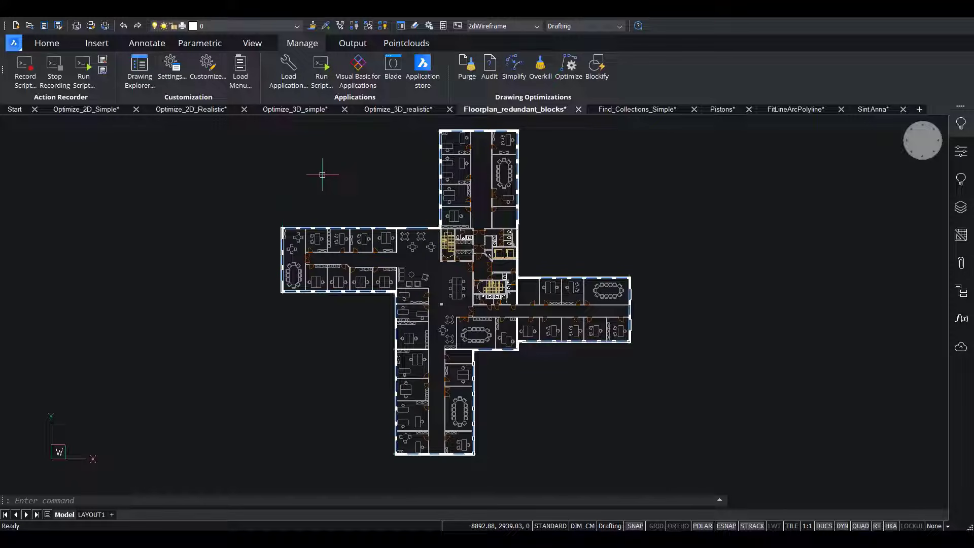
left_click(594, 66)
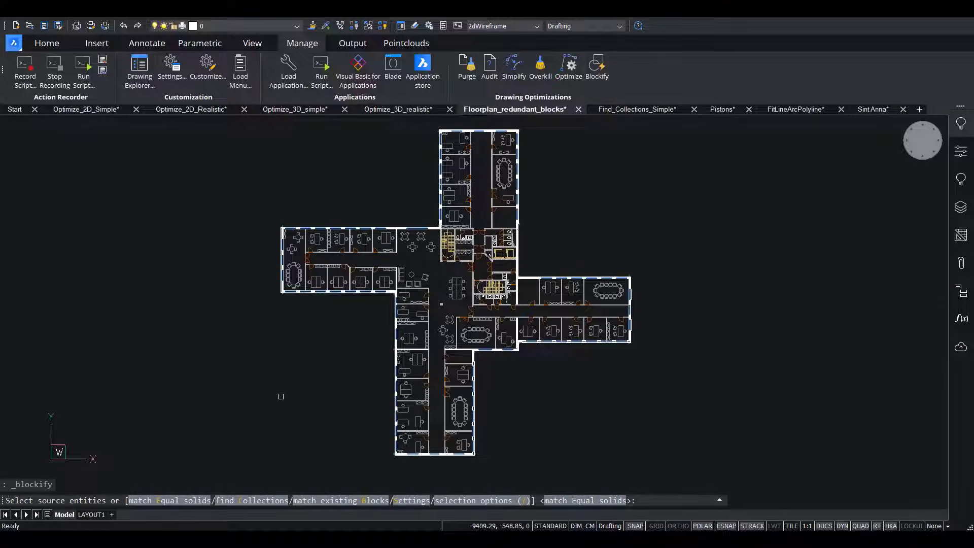
left_click(248, 501)
left_click(152, 501)
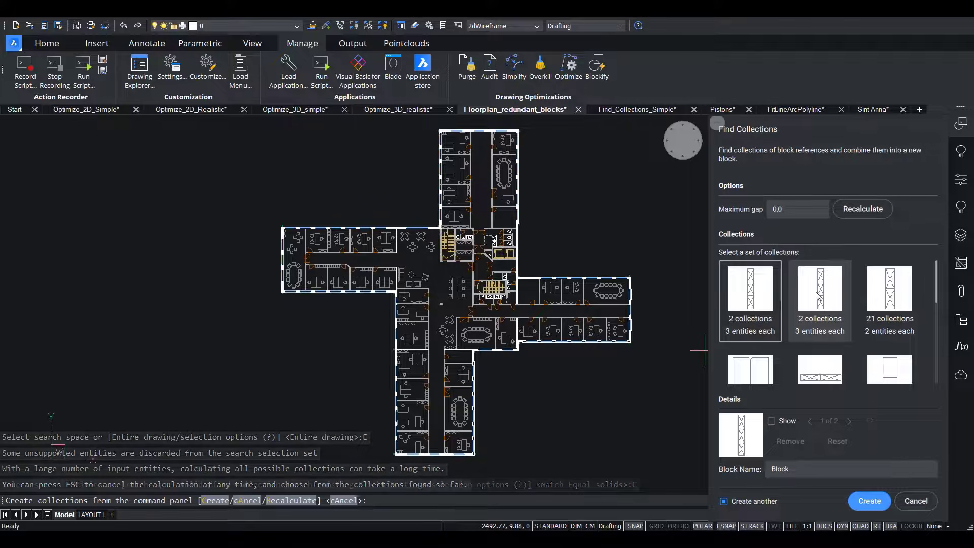
scroll(786, 301, "down", 2)
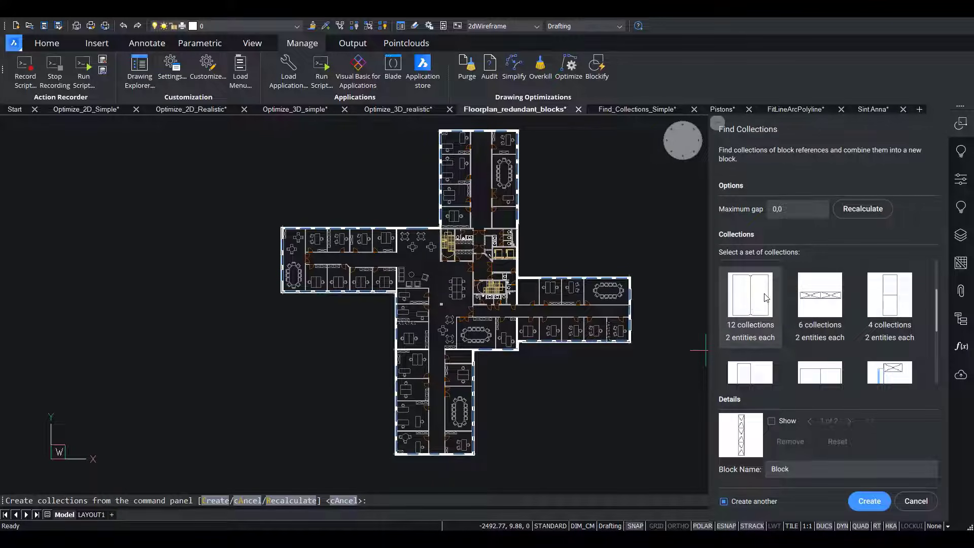
scroll(661, 312, "up", 5)
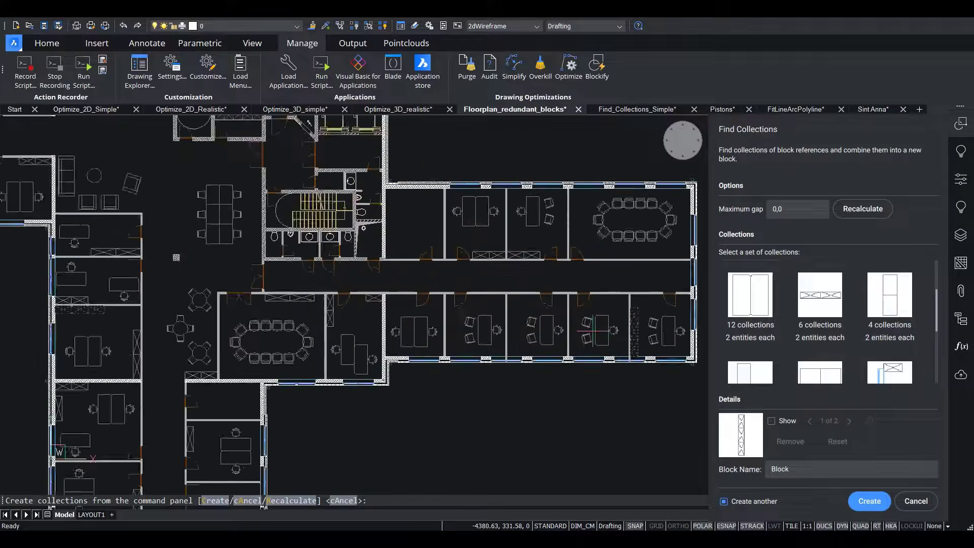
scroll(421, 313, "up", 2)
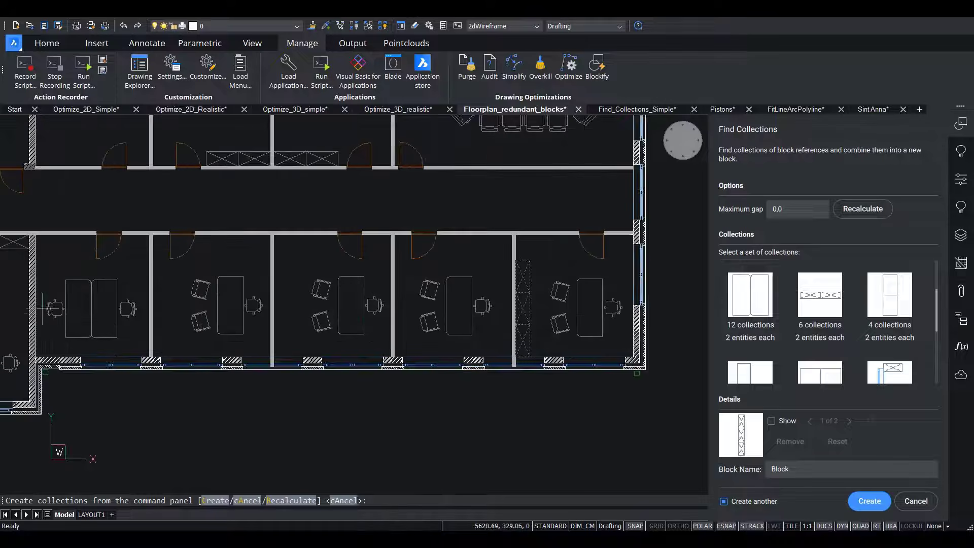
key("Escape")
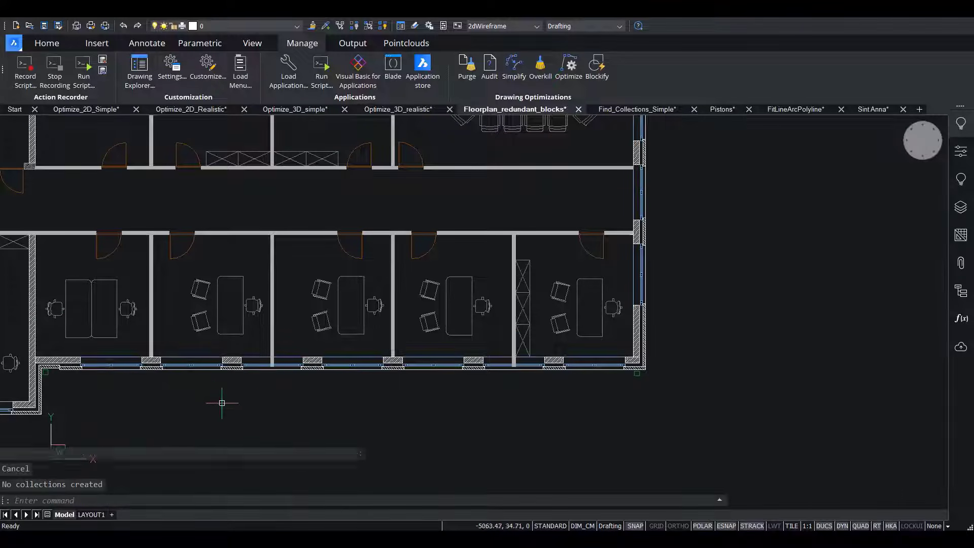
Measure the gap between the upper guest chair's armrest and the desk in the second office of the lower row.
right_click(256, 405)
mouse_move(266, 426)
left_click(357, 426)
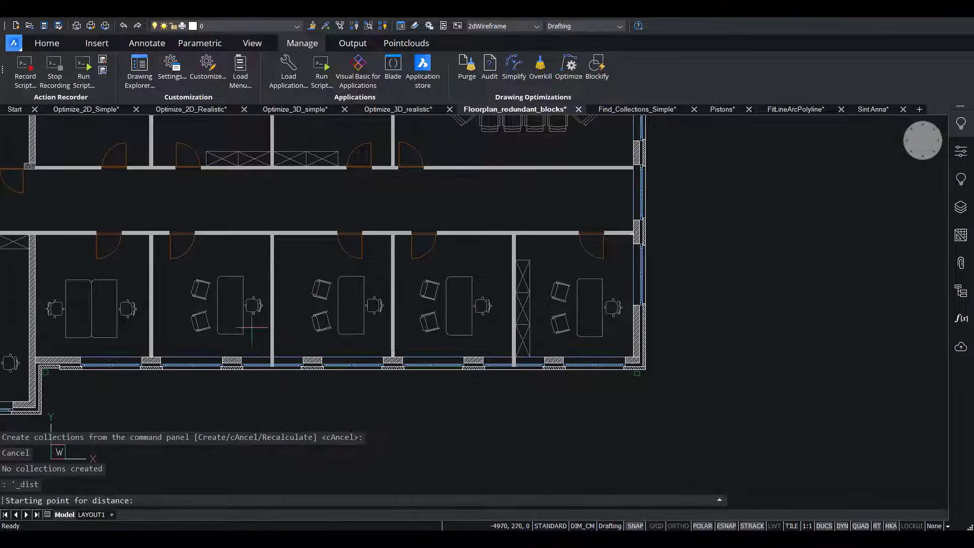
scroll(208, 285, "up", 8)
scroll(207, 285, "up", 2)
left_click(218, 286)
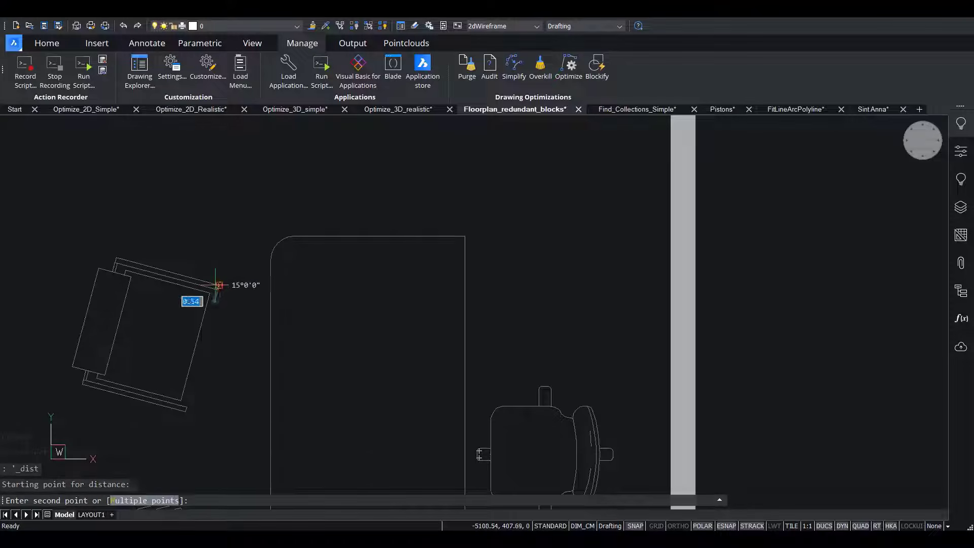
key("Escape")
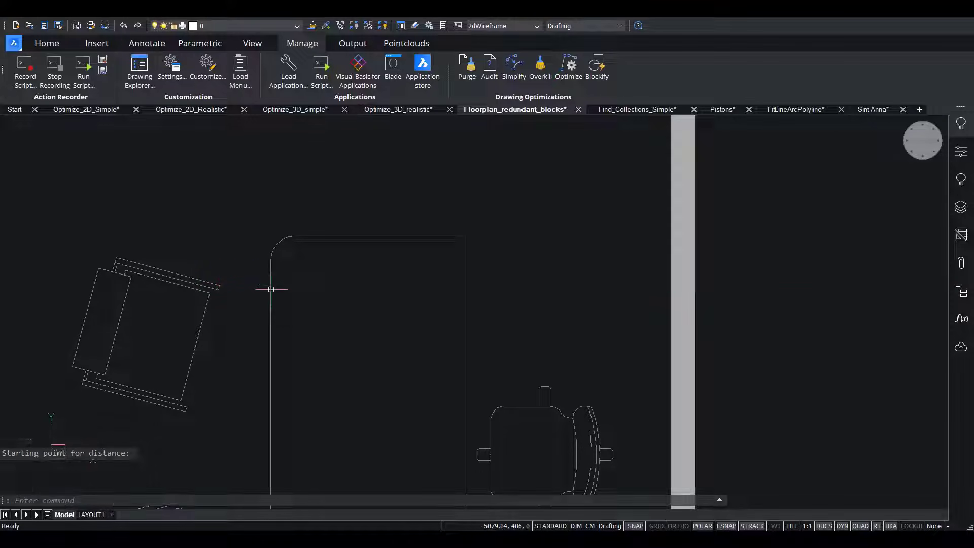
Search the entire floor plan for collections of block references with Blockify, recalculating with a maximum gap of 30.
scroll(270, 285, "down", 8)
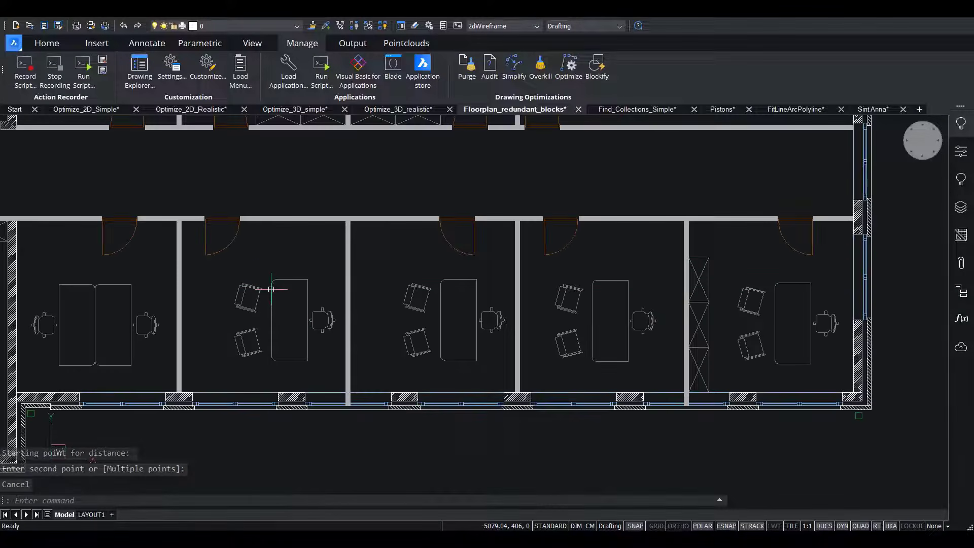
left_click(597, 66)
left_click(245, 503)
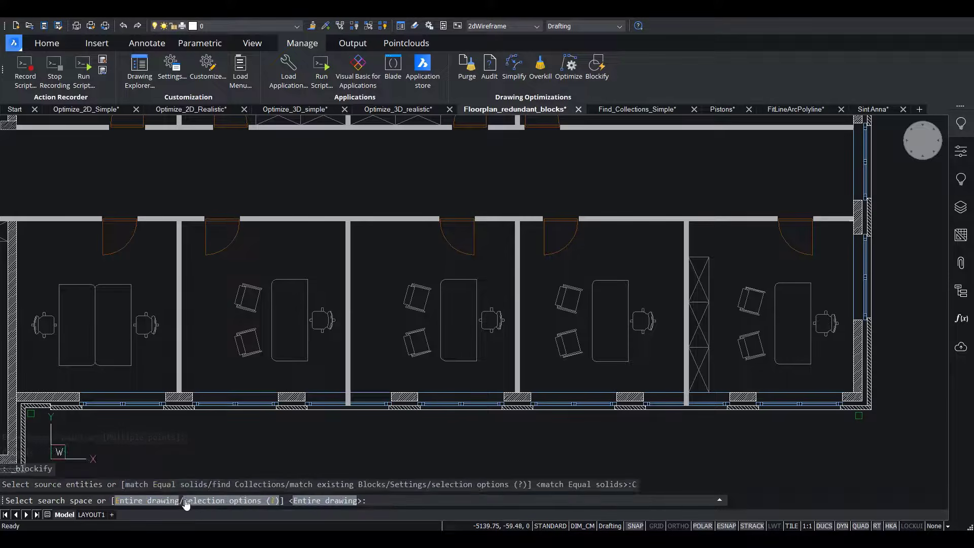
left_click(151, 503)
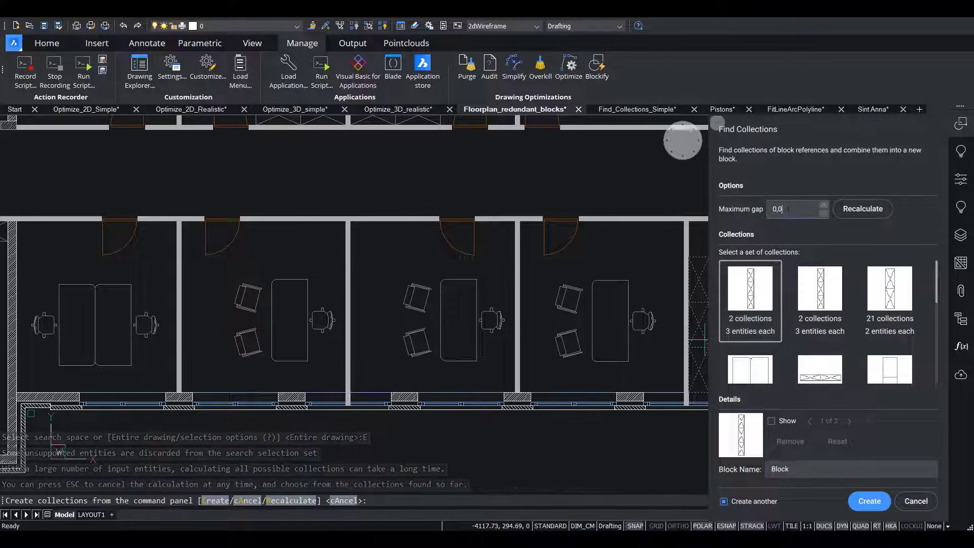
left_click_drag(792, 209, 760, 212)
key("BackSpace")
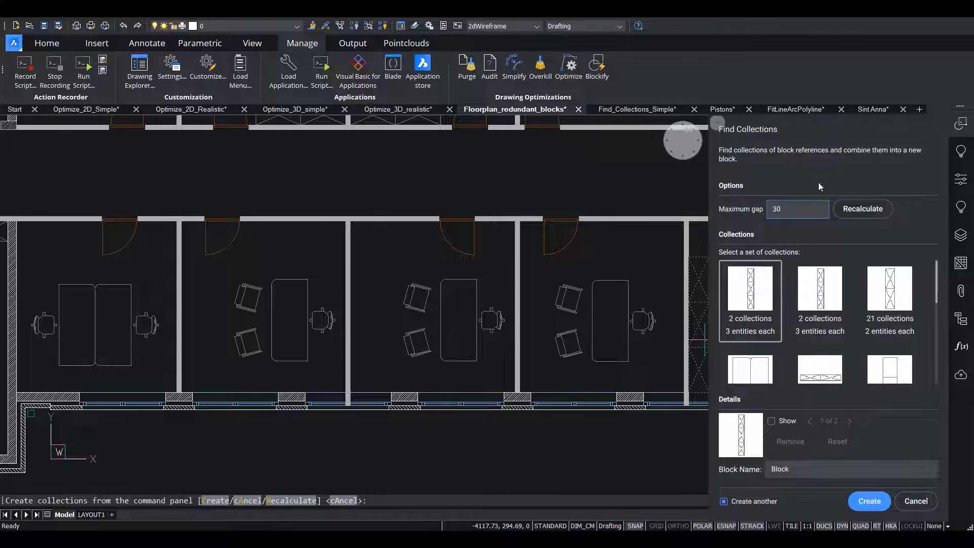
left_click(856, 210)
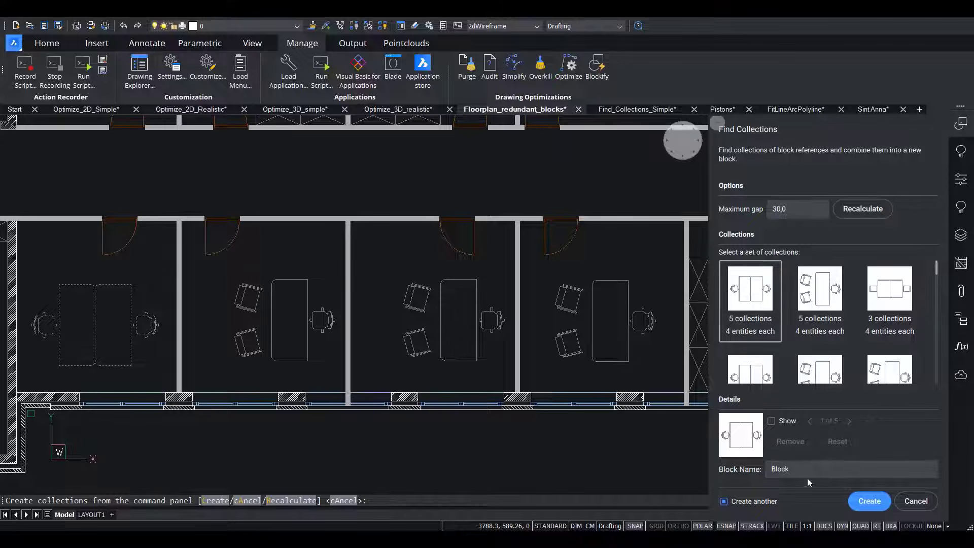
Create a block named DeskIsland from the double-desk set of 5 collections with 4 entities each.
left_click(745, 468)
key("BackSpace")
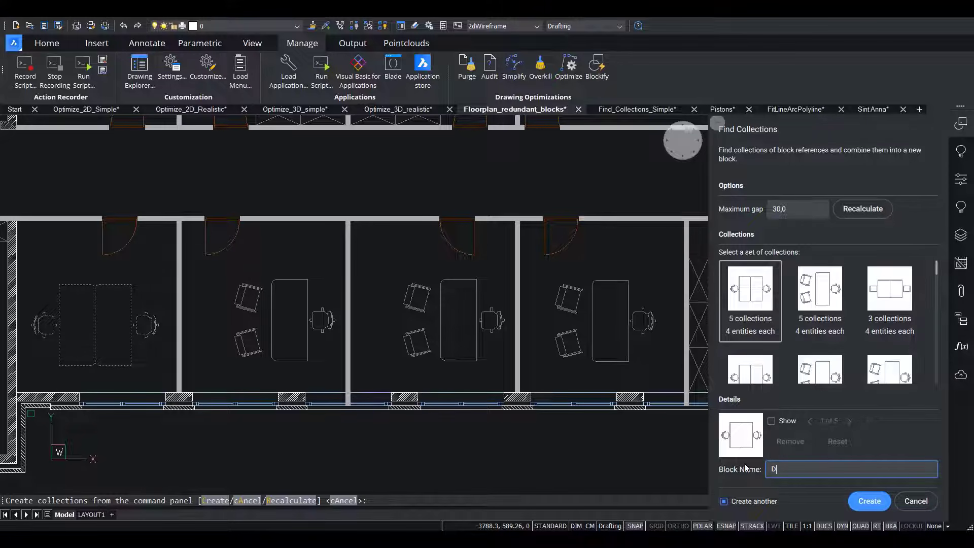
type("DeskIsland")
left_click(869, 502)
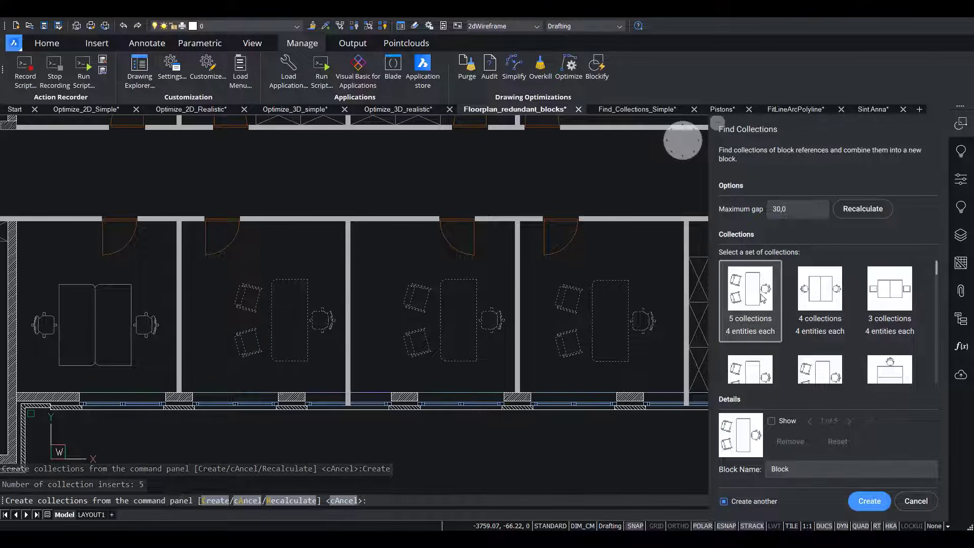
Create a block named DeskWithChairs from the single-desk set of 5 collections with 4 entities each, and end the collection search.
left_click_drag(795, 470, 752, 471)
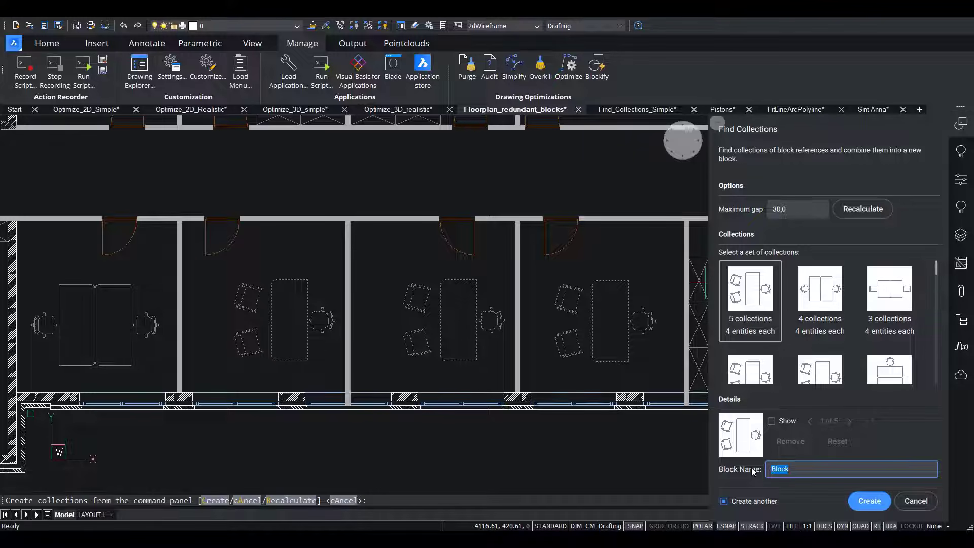
key("BackSpace")
left_click(855, 500)
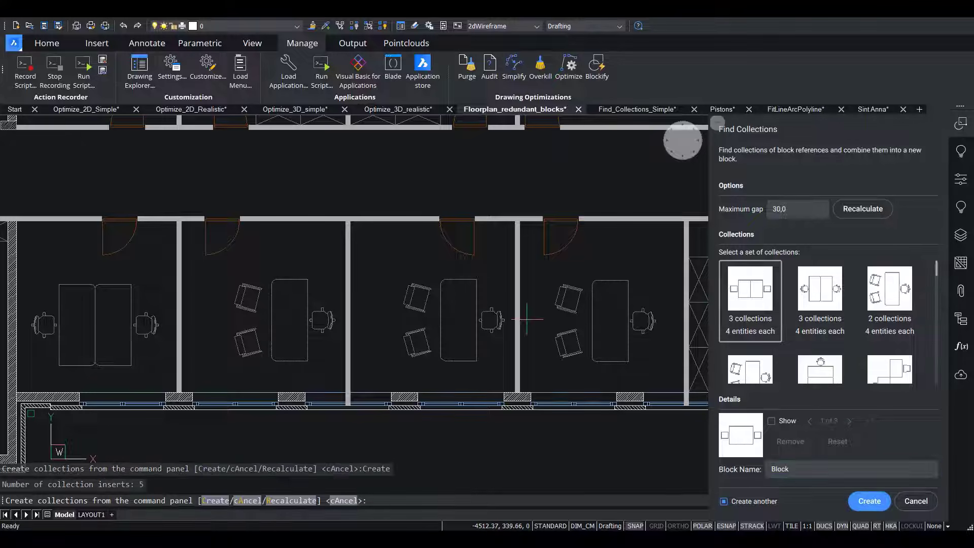
key("Escape")
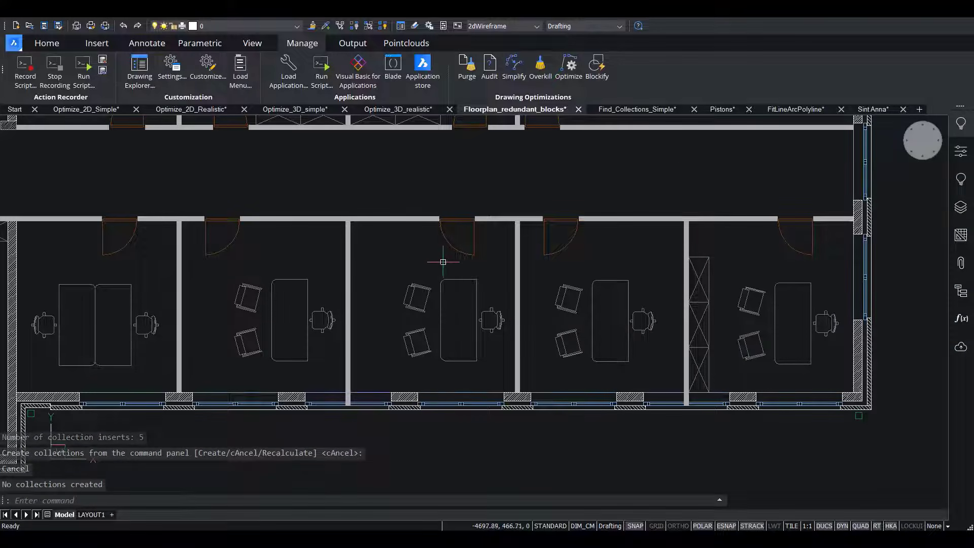
Select all block references similar to the DeskWithChairs block in the middle office.
left_click(452, 276)
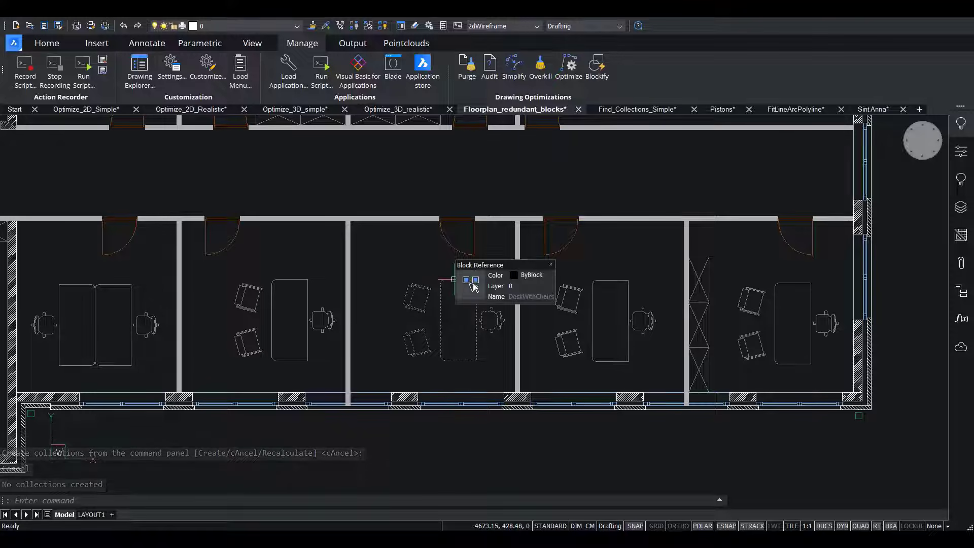
left_click(472, 285)
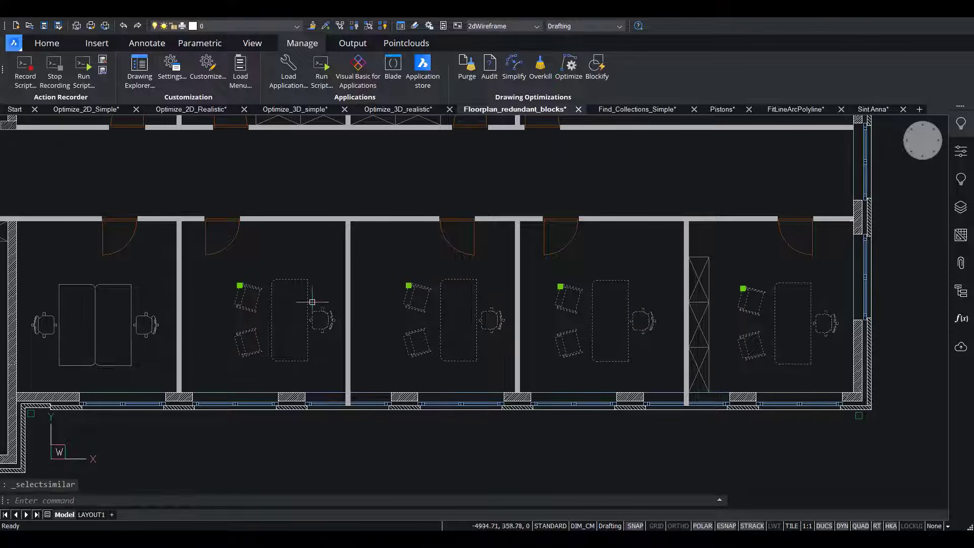
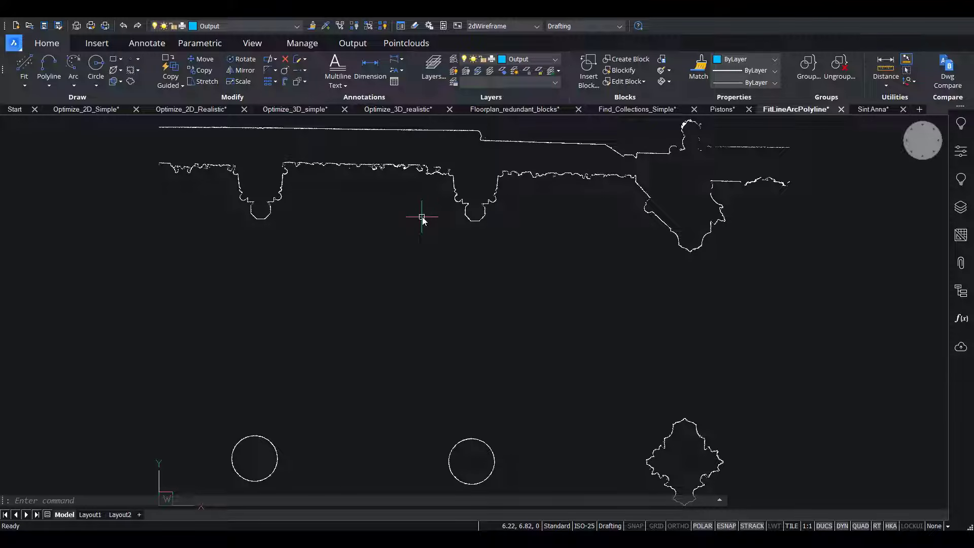
Examine which entity types the FitLineArcPolyline drawing contains in its structure tree.
left_click(960, 293)
left_click(725, 160)
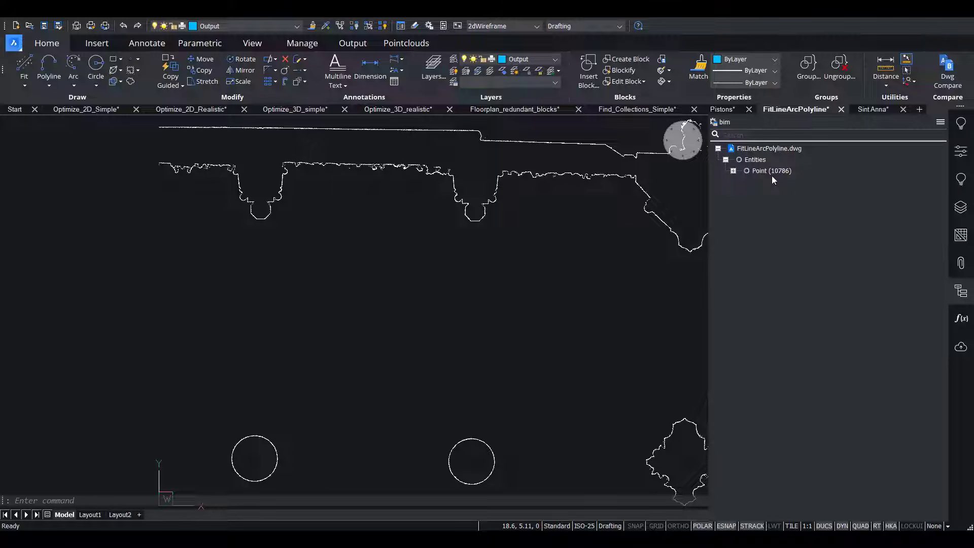
left_click(961, 291)
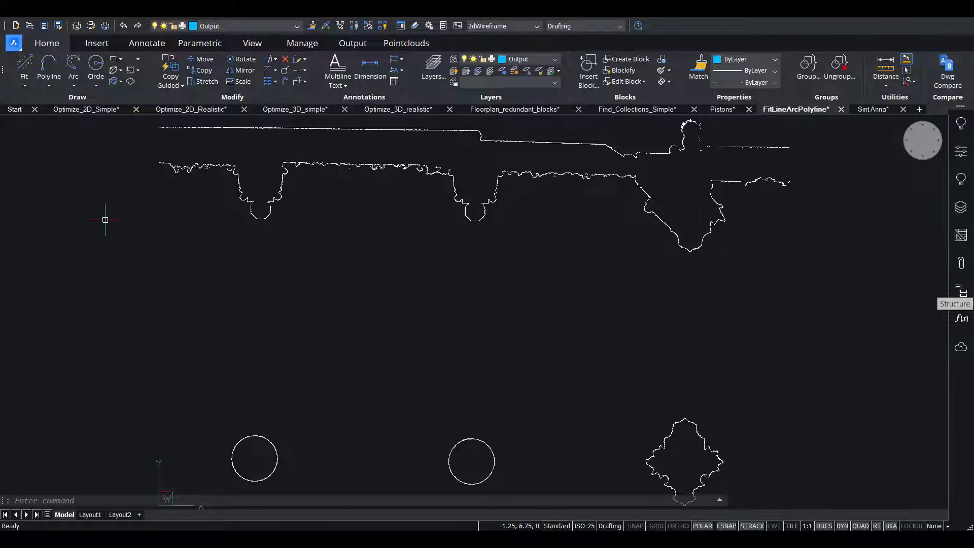
Fit a line to the points along the straight left part of the upper wall outline, keeping the original points.
left_click(24, 84)
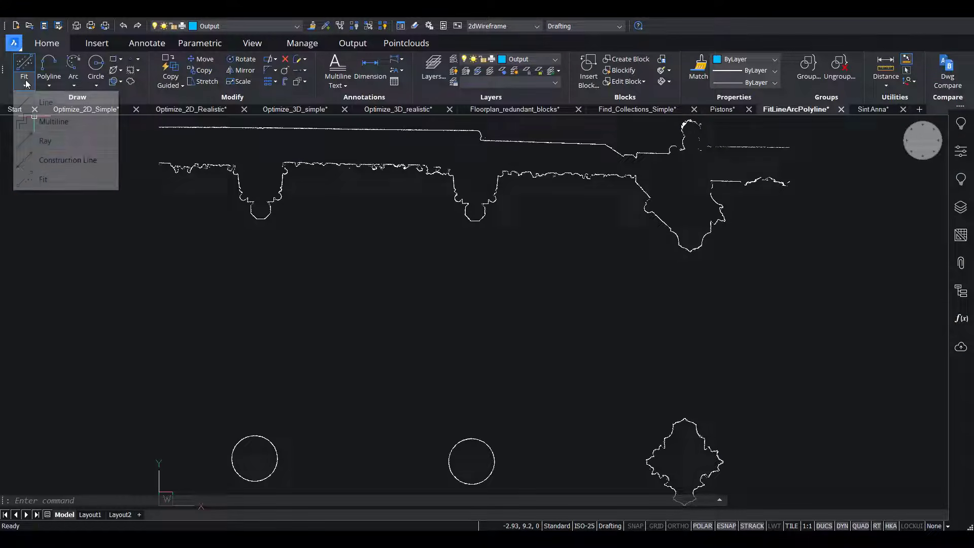
left_click(65, 181)
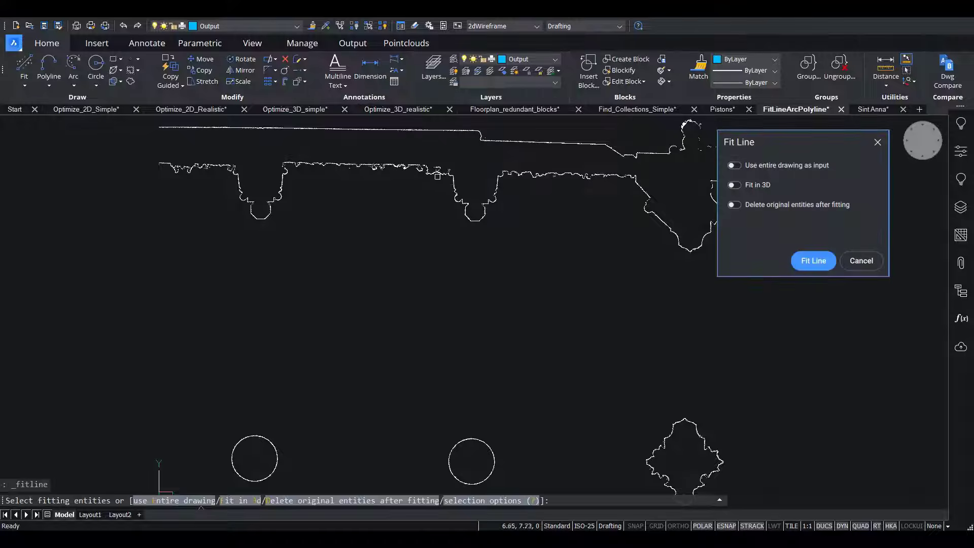
scroll(437, 176, "up", 4)
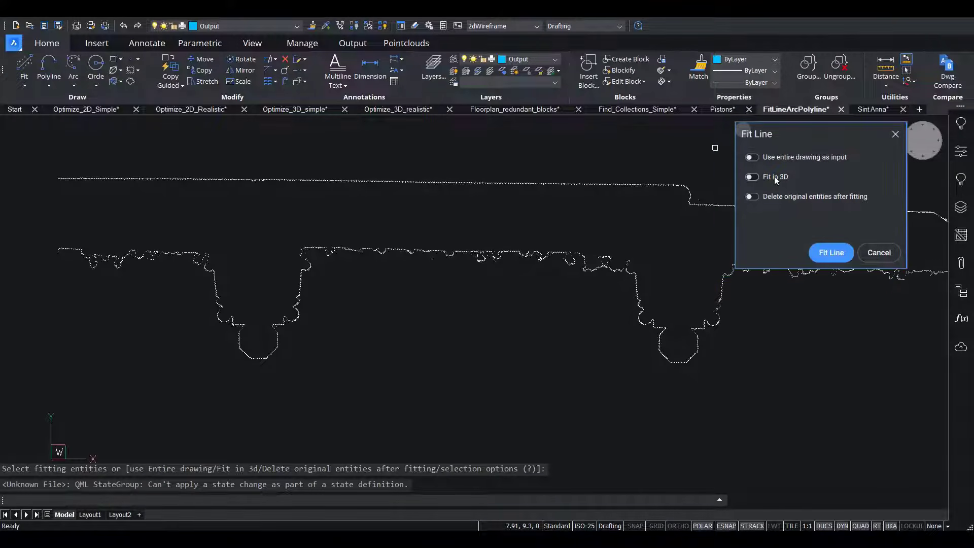
scroll(52, 178, "up", 2)
left_click(44, 164)
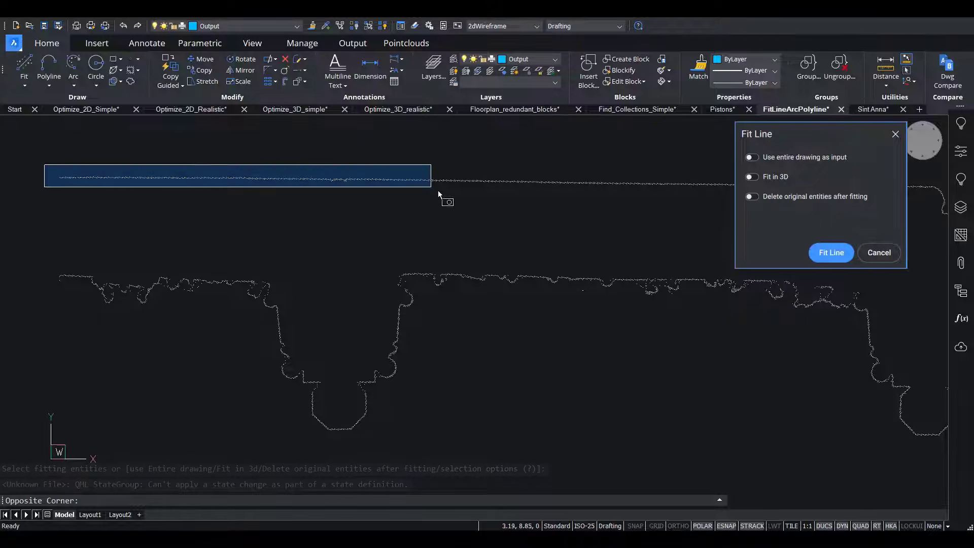
left_click(617, 200)
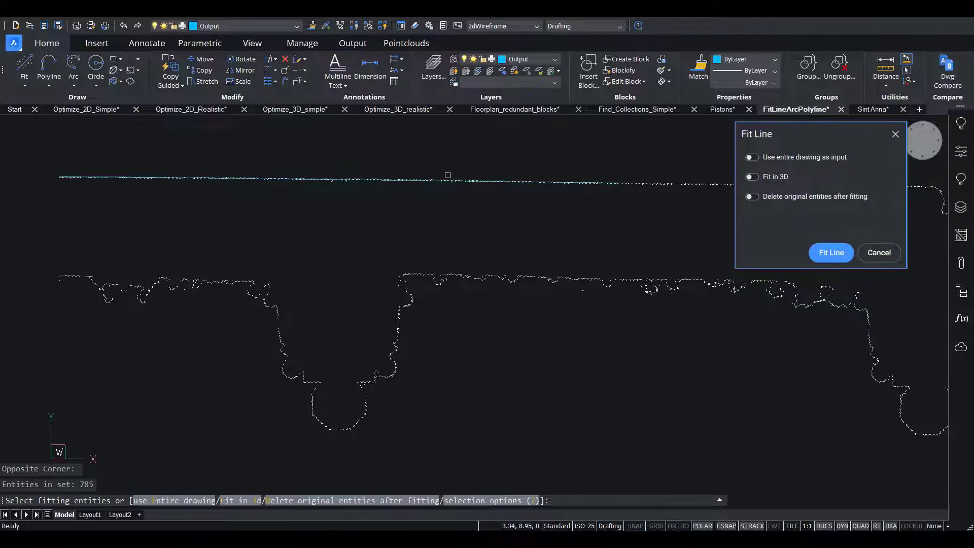
scroll(447, 175, "up", 3)
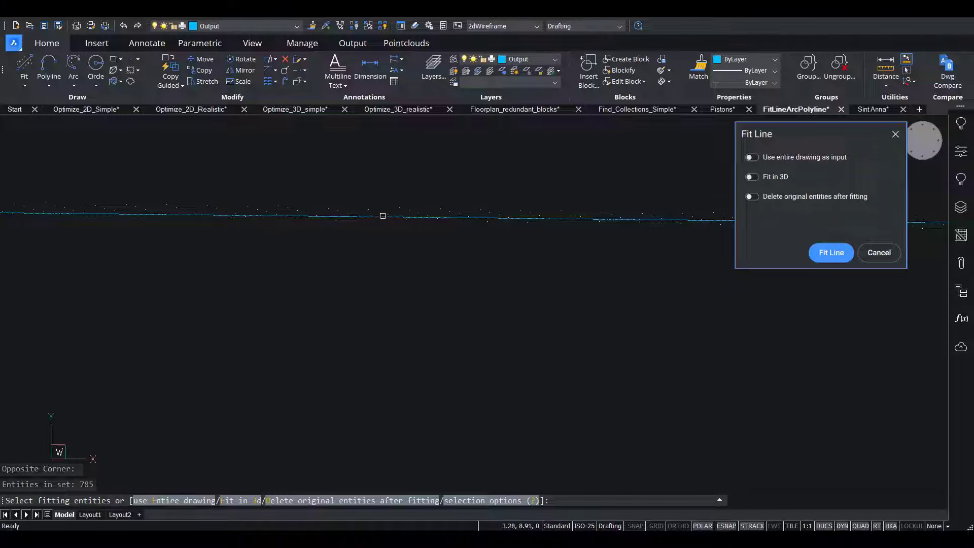
left_click(832, 255)
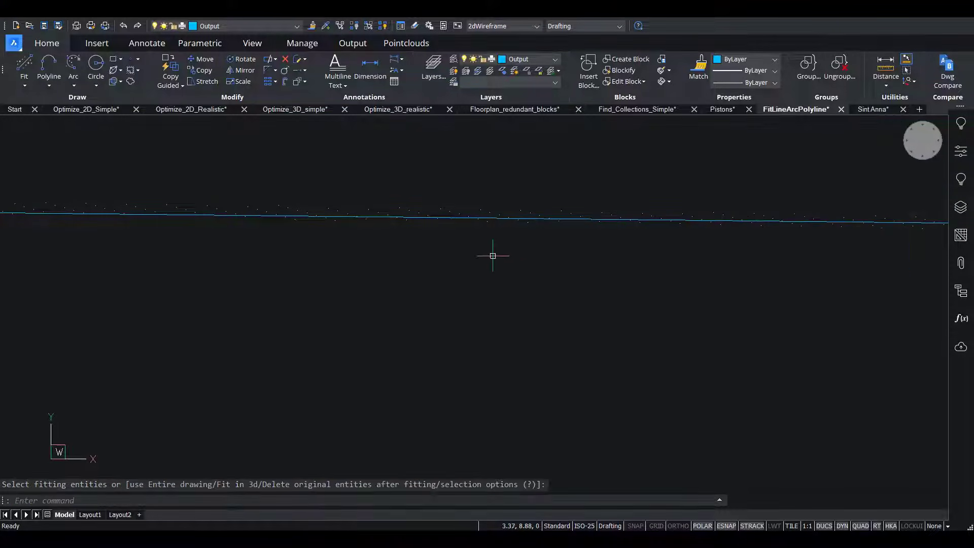
mouse_move(449, 218)
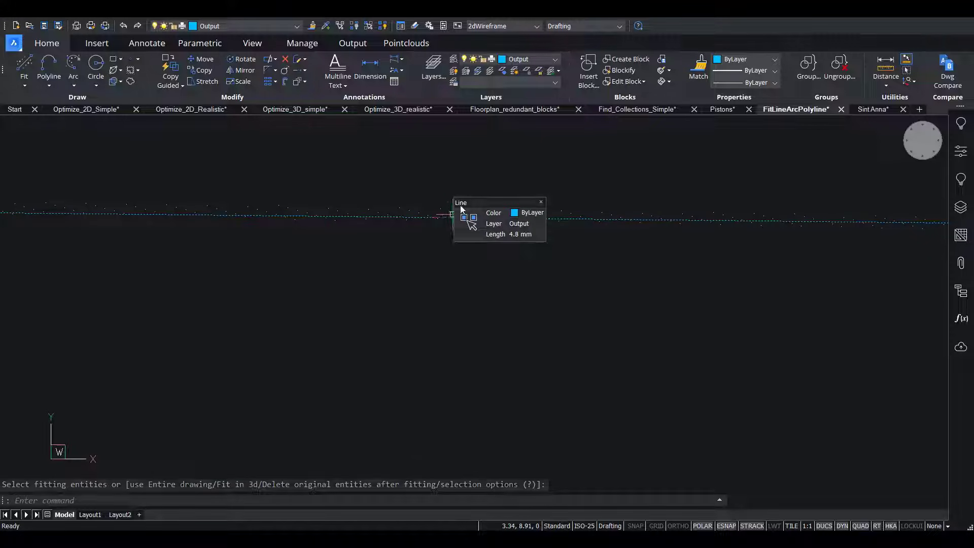
Fit a circle with Fit Arc to all points of the middle circular column, keeping the original points.
scroll(396, 226, "down", 15)
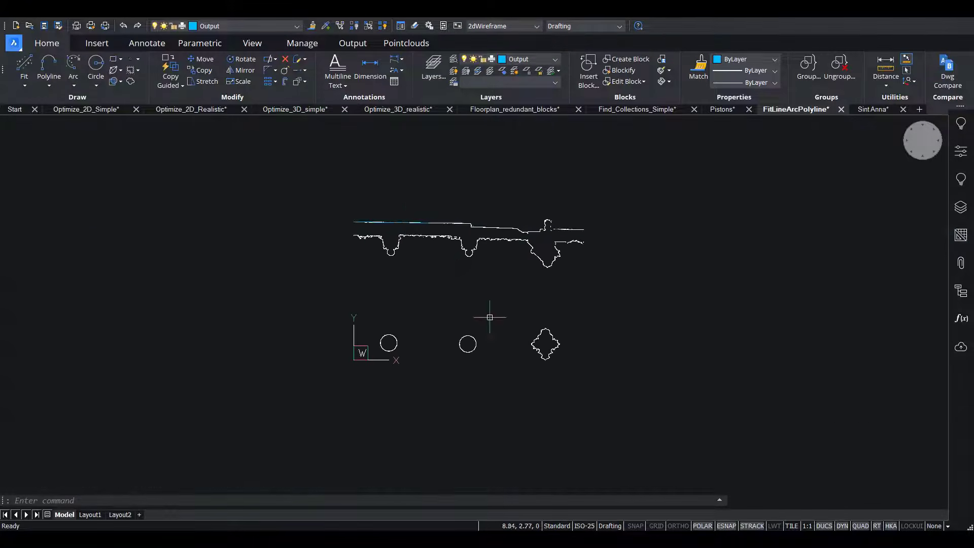
scroll(477, 344, "up", 6)
scroll(476, 344, "up", 5)
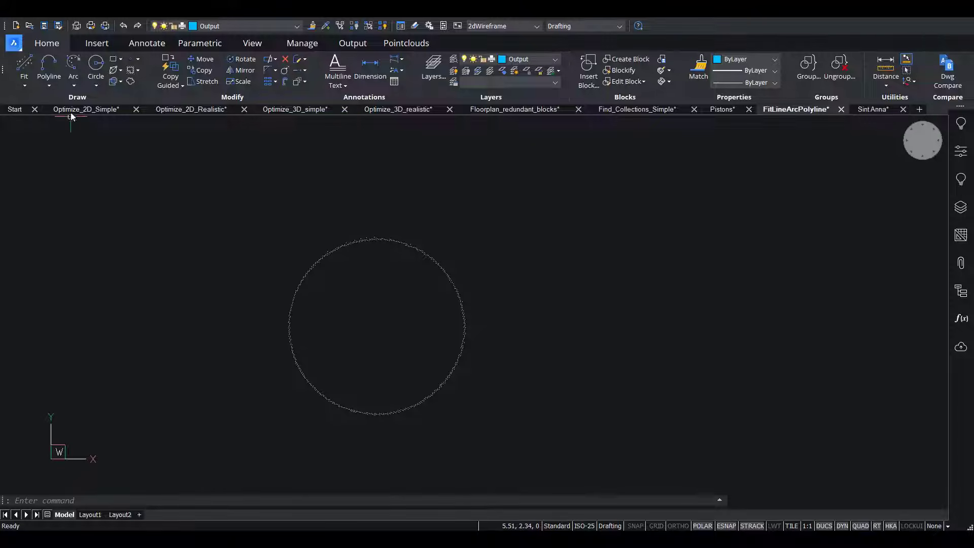
left_click(73, 86)
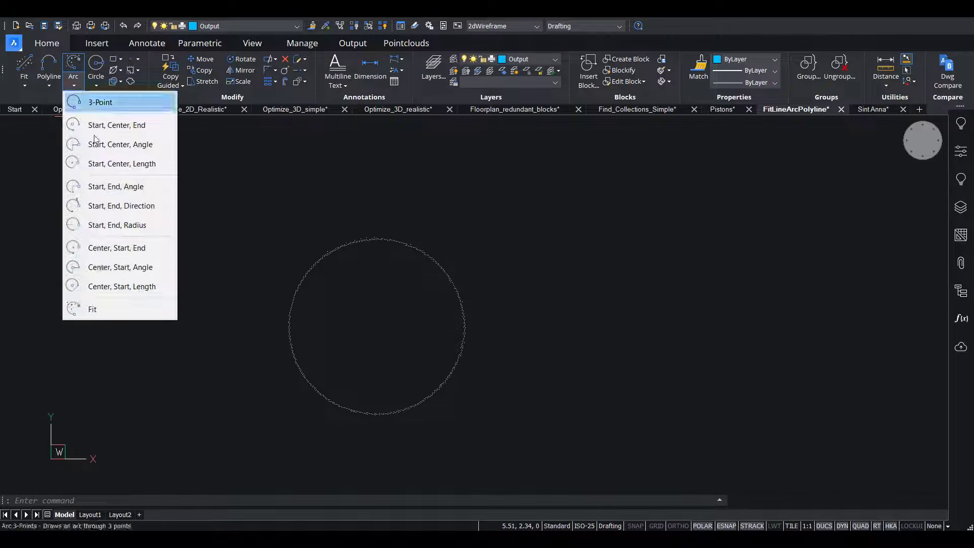
left_click(99, 306)
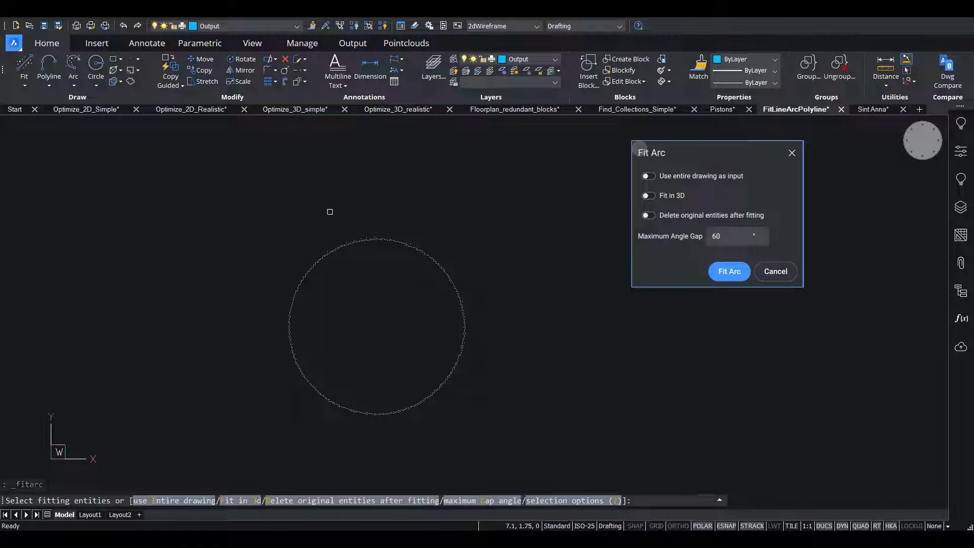
left_click(253, 210)
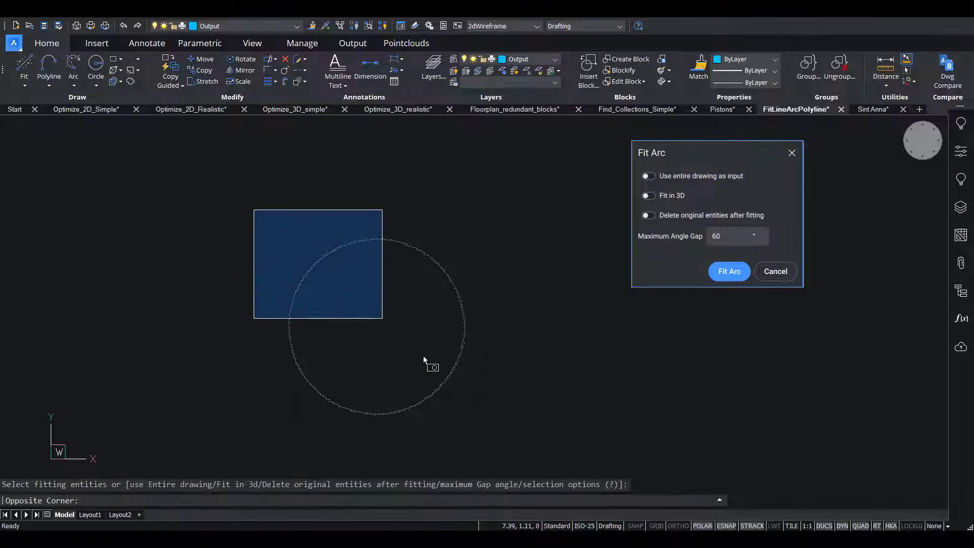
left_click(491, 437)
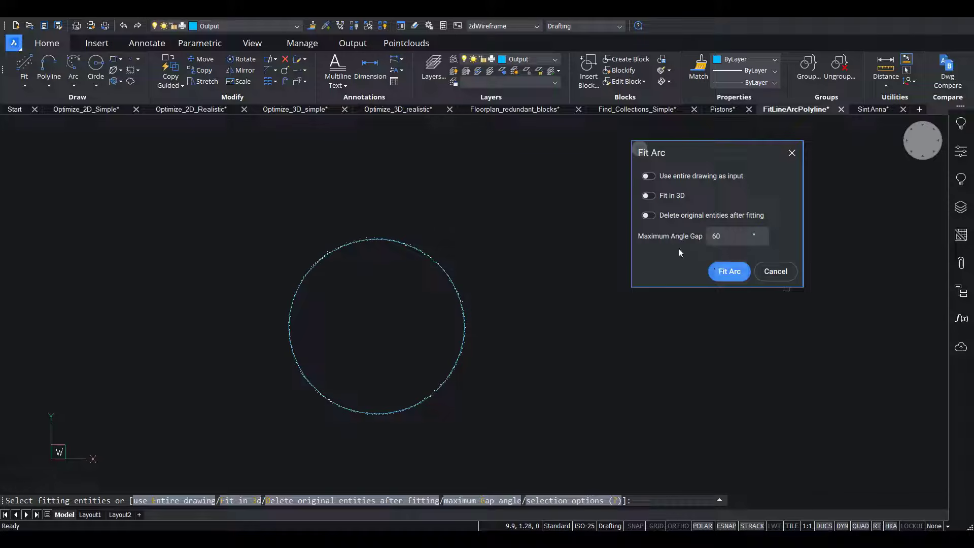
left_click(730, 271)
Fit an arc to the points of the rounded corner where the upper wall outline steps down.
scroll(588, 315, "down", 5)
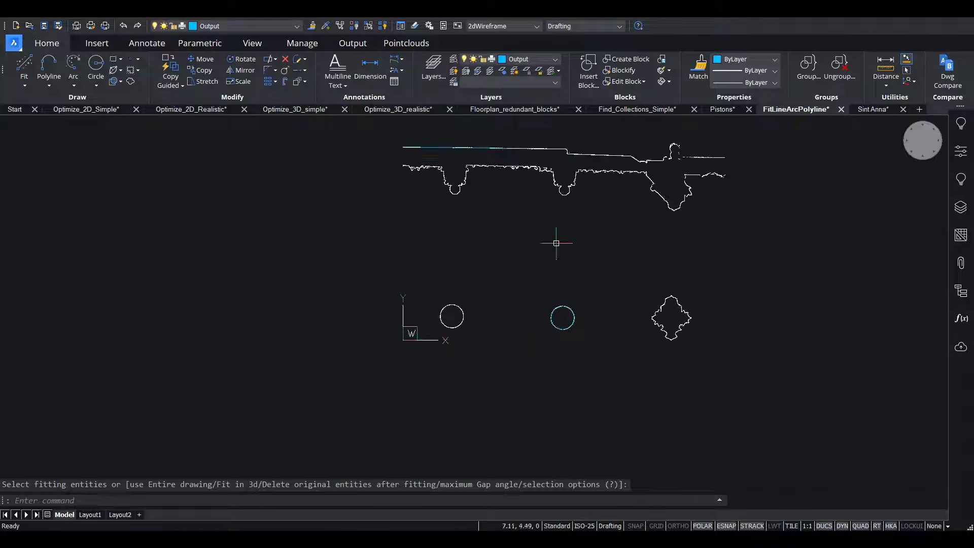
scroll(577, 144, "up", 5)
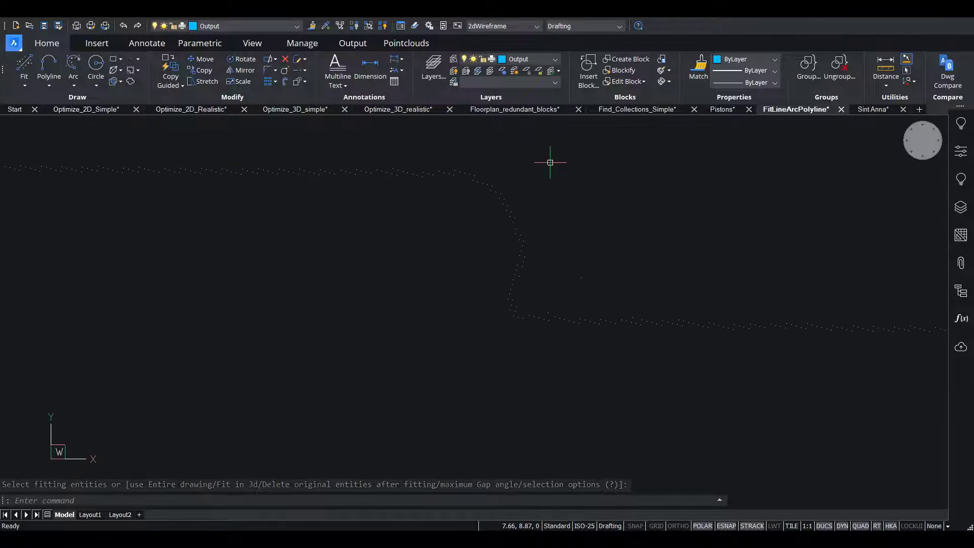
left_click(73, 85)
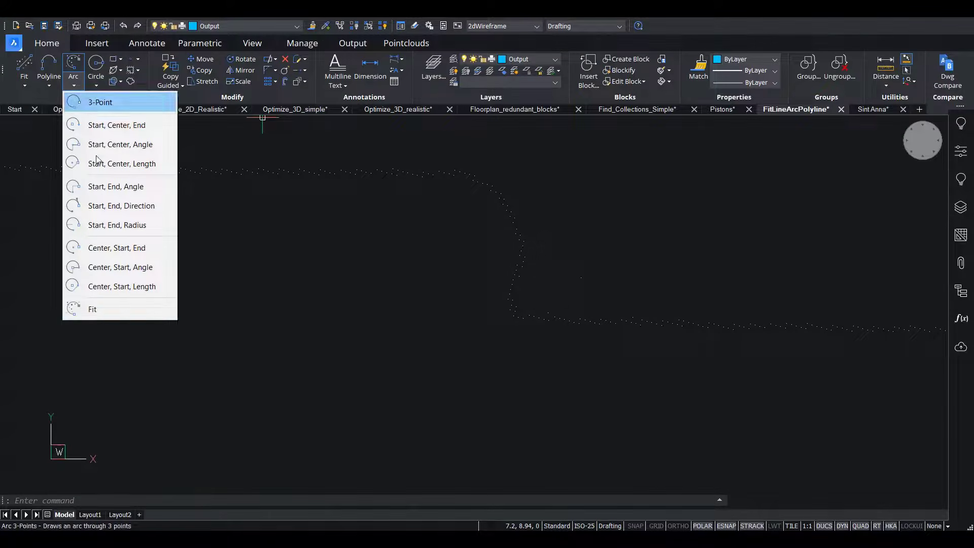
left_click(99, 308)
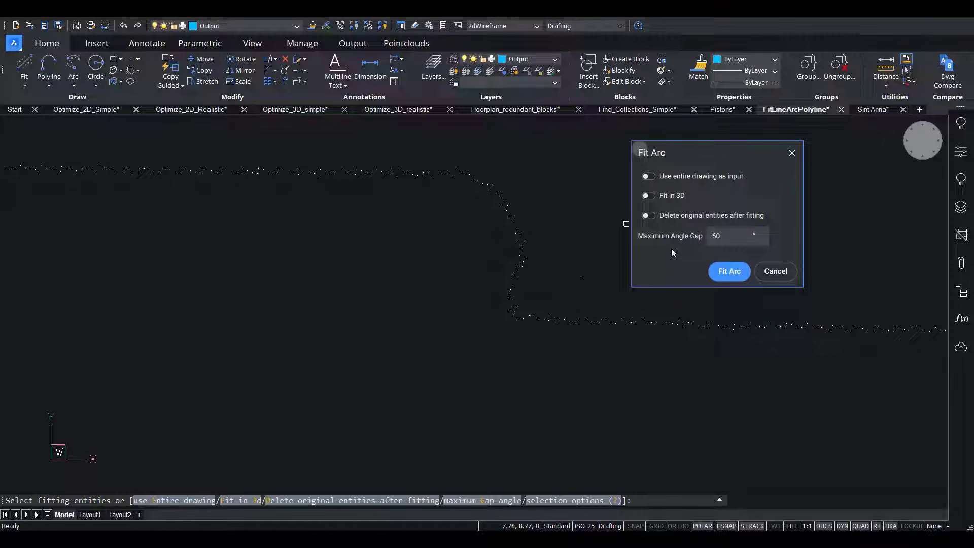
mouse_move(669, 243)
left_click(455, 162)
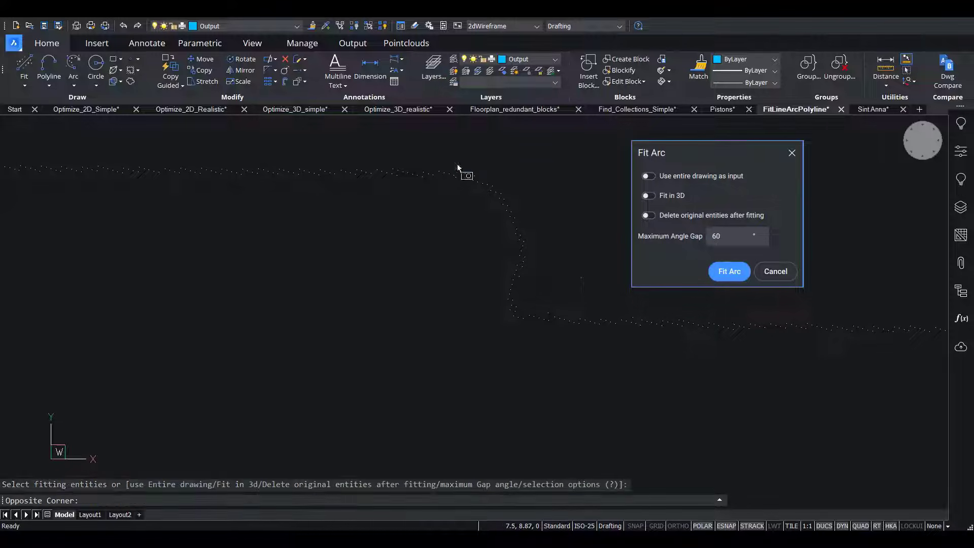
left_click(553, 302)
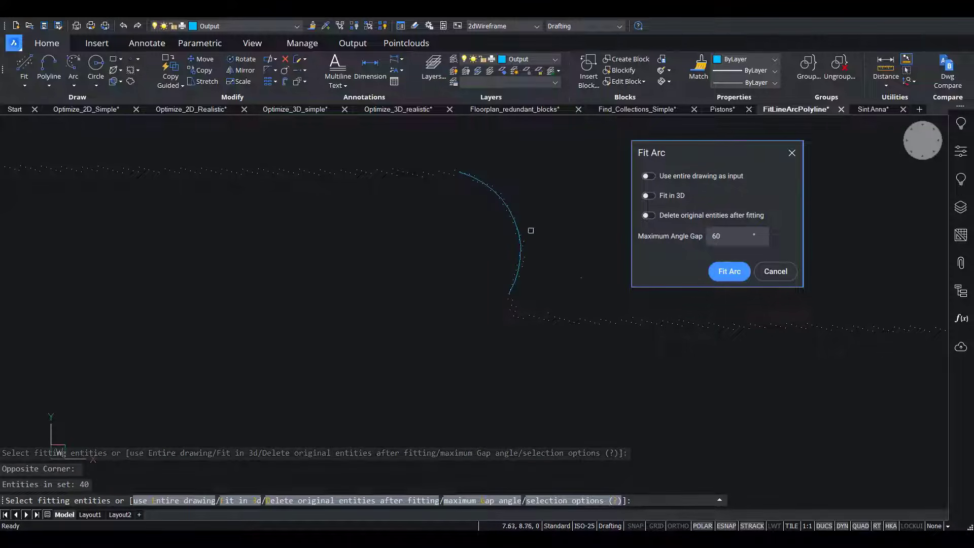
left_click(717, 279)
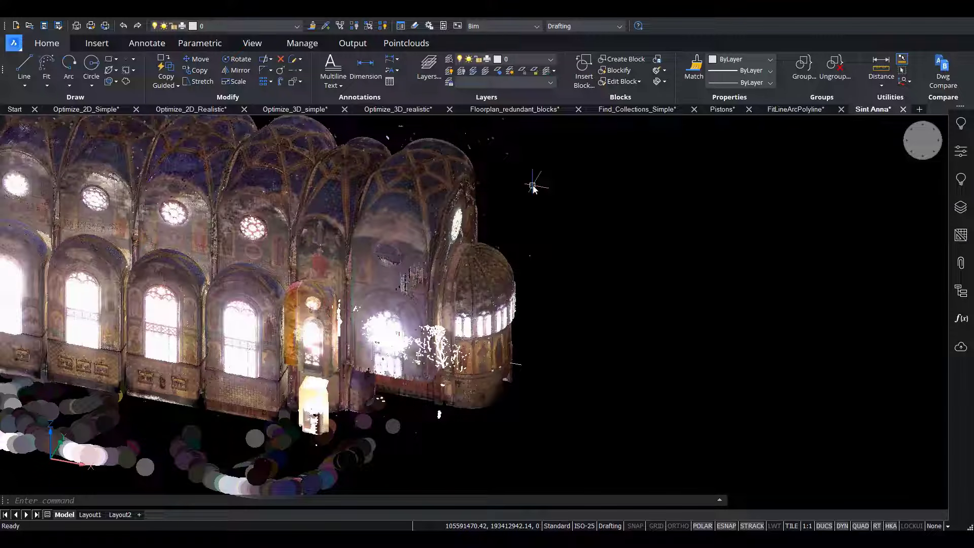
Start Fit Polyline on the Sint Anna church, using the horizontal section through the apse and the point cloud as fitting entities.
left_click(46, 84)
left_click(65, 200)
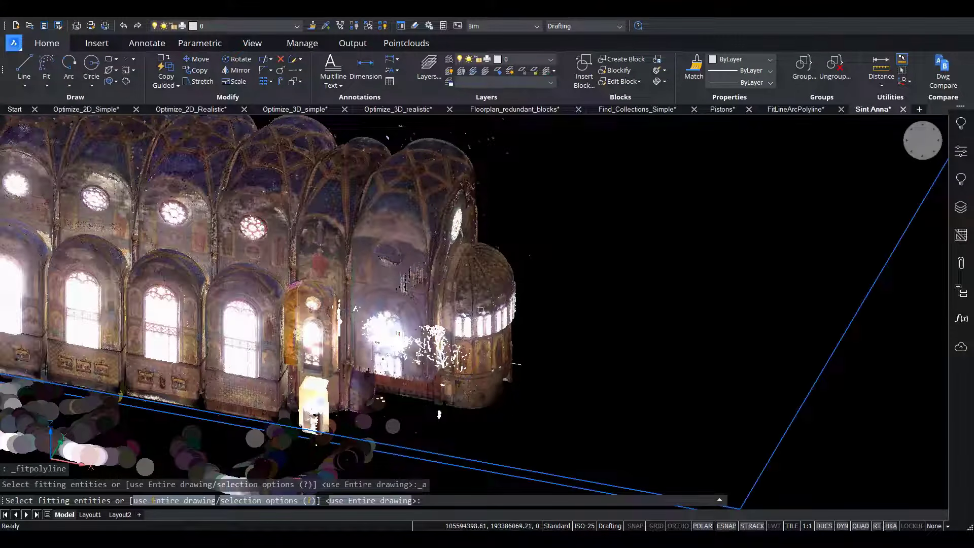
left_click(519, 363)
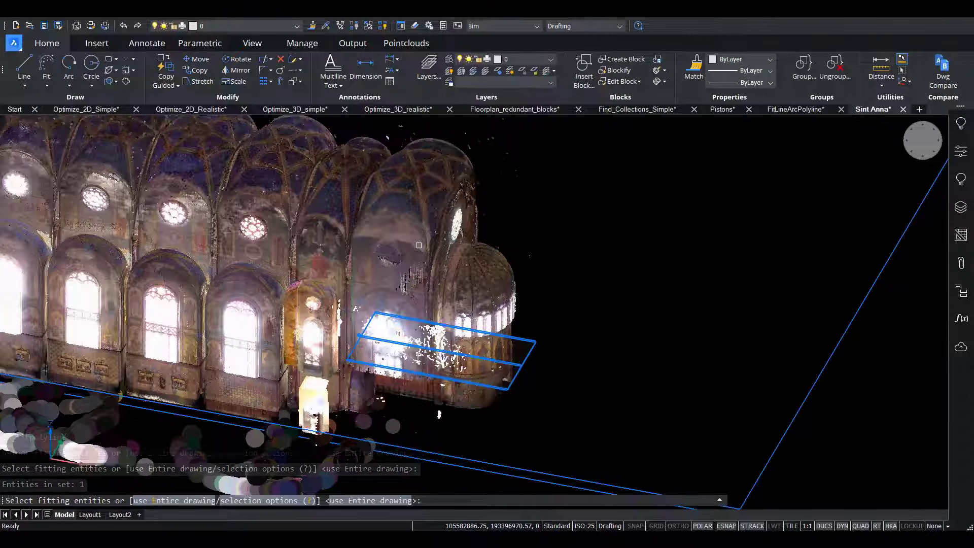
left_click(418, 245)
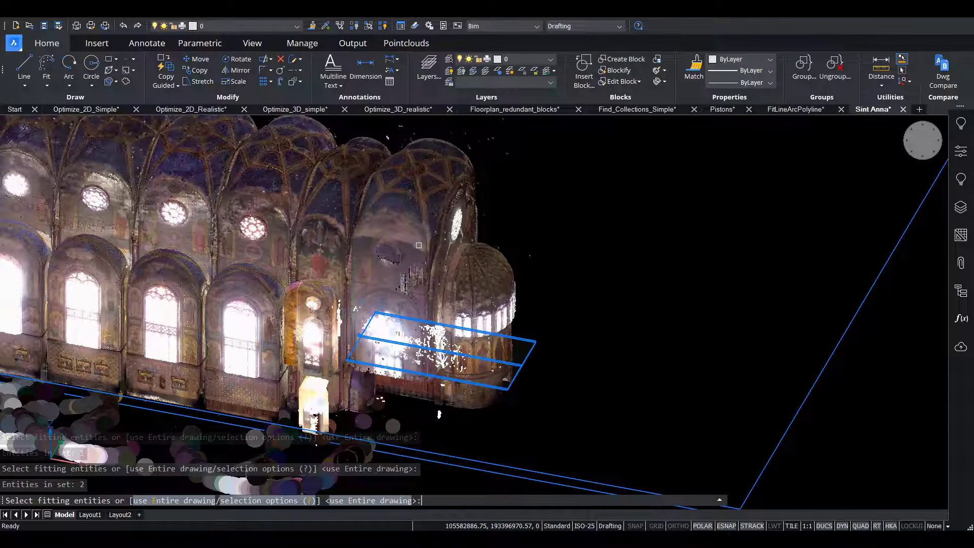
key("Return")
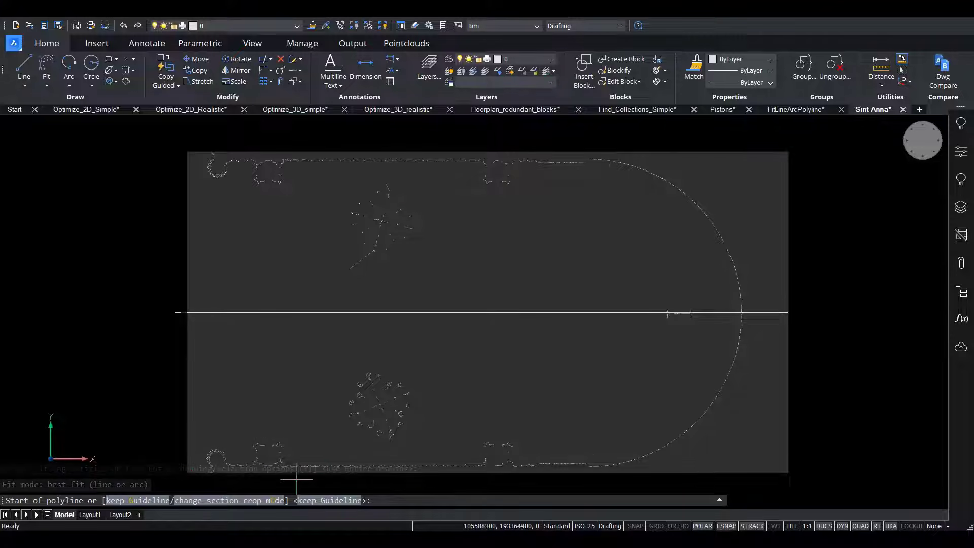
Start the fitted polyline at the lower end of the clustered column's section and fit segments to the foot of its vertical edge.
scroll(241, 470, "up", 5)
scroll(234, 415, "up", 5)
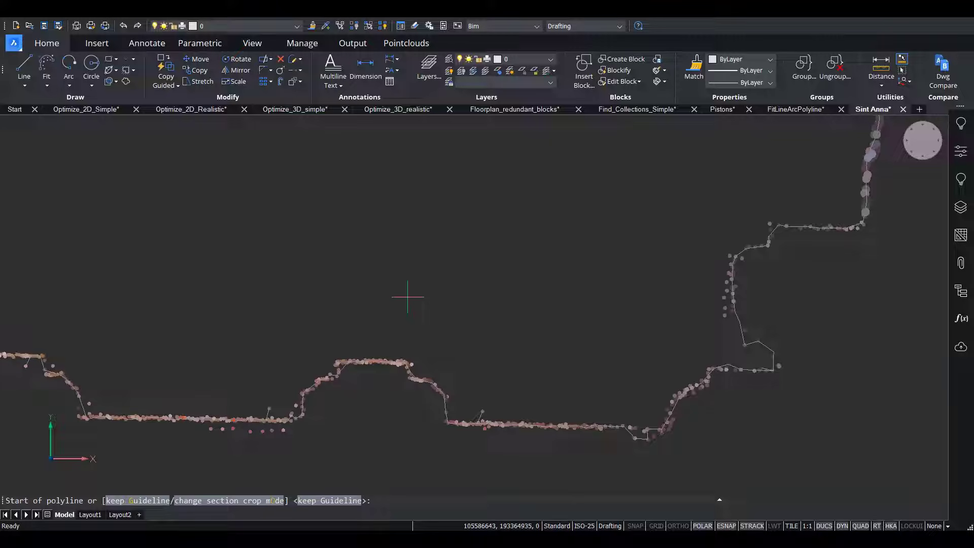
scroll(407, 297, "down", 5)
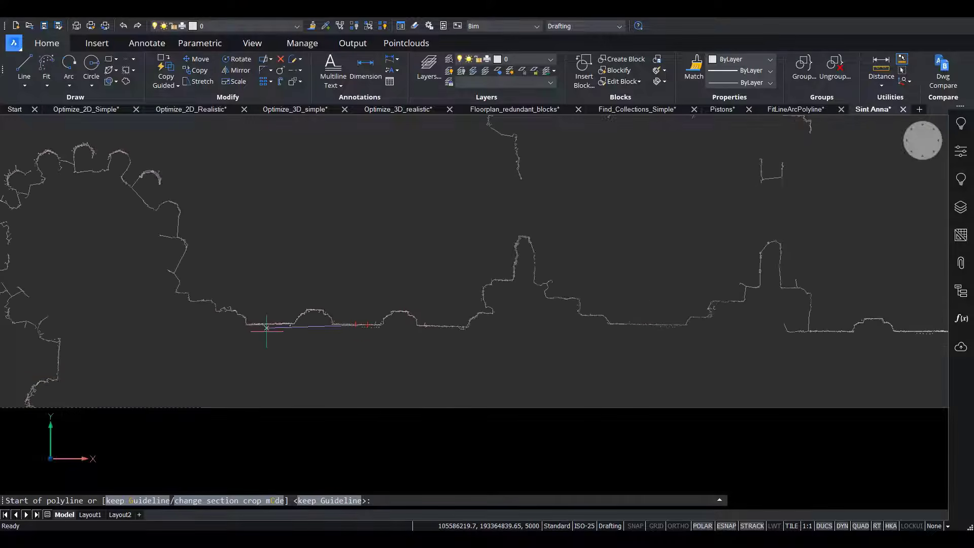
scroll(111, 380, "up", 6)
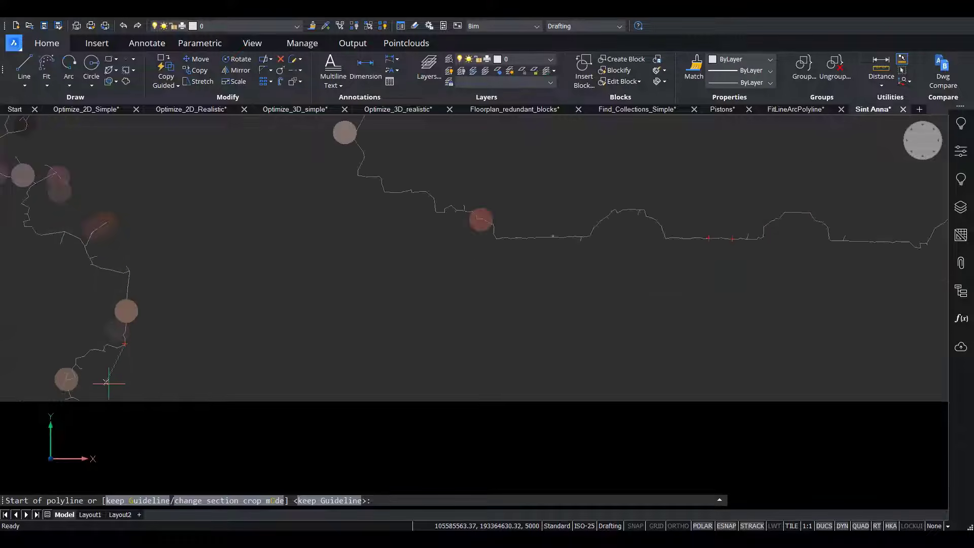
scroll(99, 386, "up", 2)
middle_click_drag(98, 387, 282, 367)
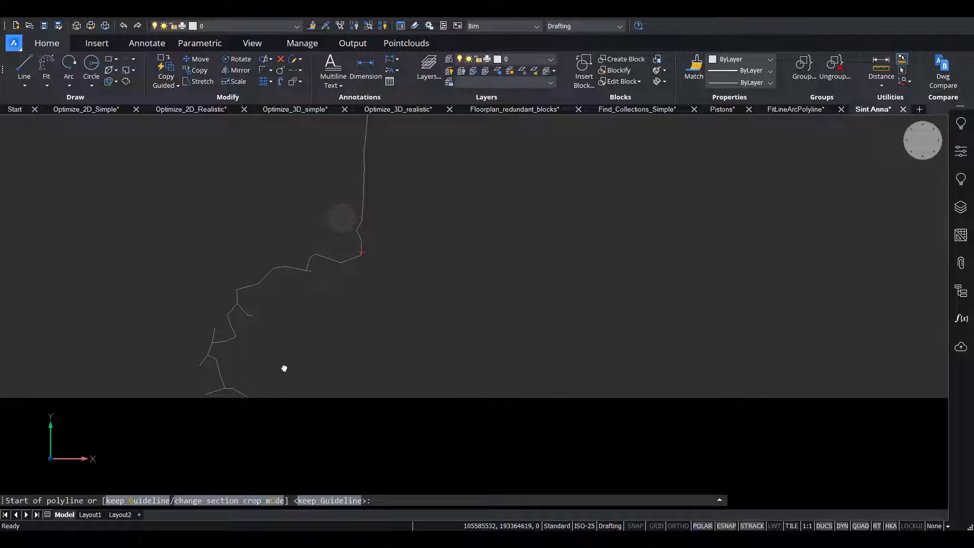
left_click(220, 363)
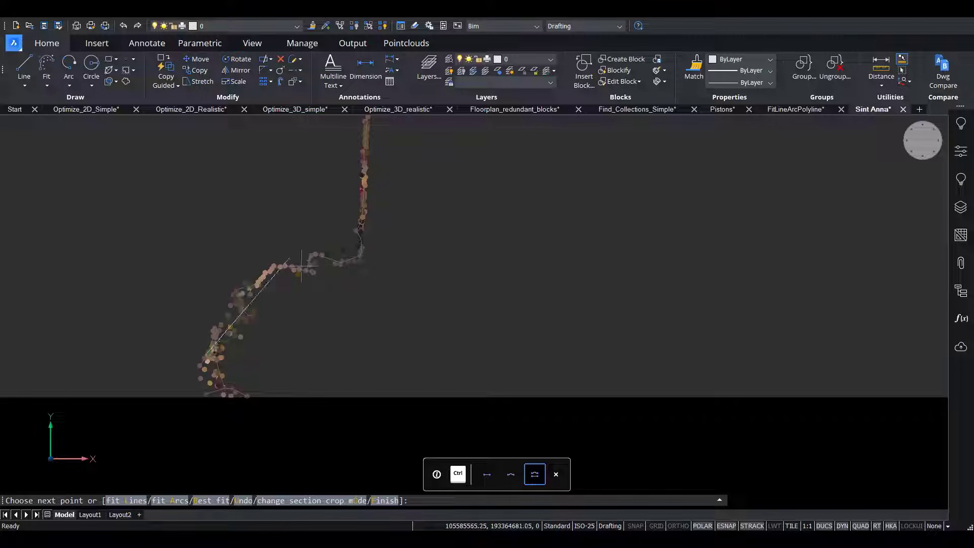
left_click(268, 283)
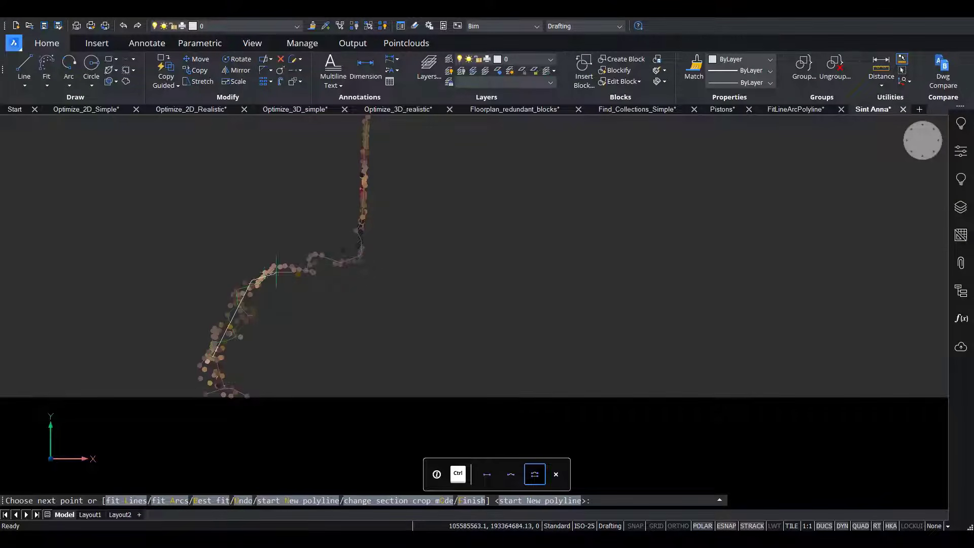
left_click(345, 262)
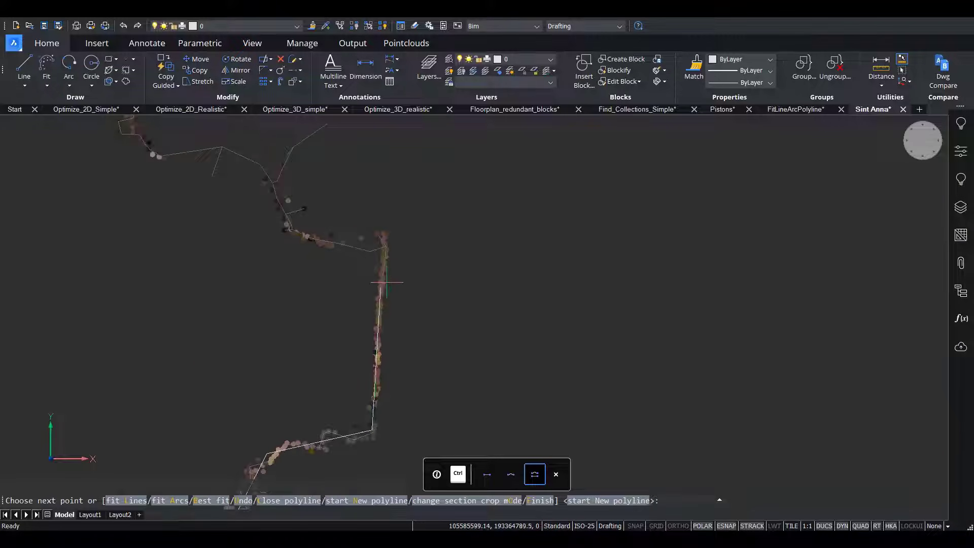
Fit a line along the column base's vertical edge and arcs through the two curved parts above it, using best fit.
left_click(381, 248)
left_click(259, 174)
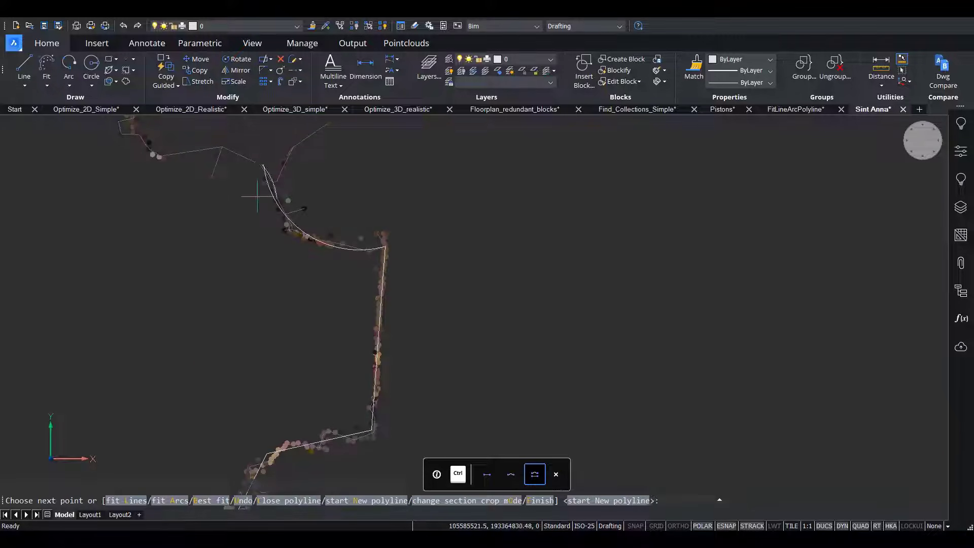
middle_click_drag(257, 196, 356, 363)
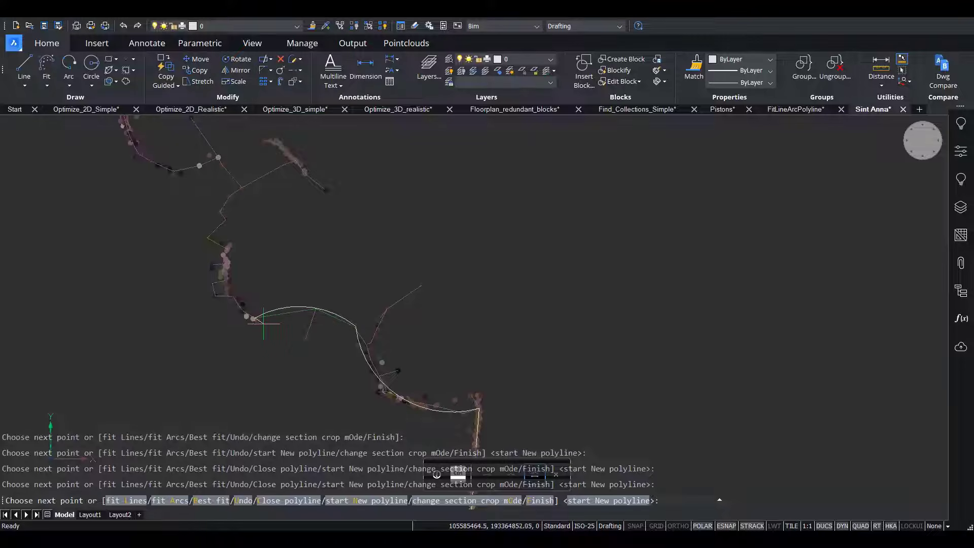
left_click(221, 243)
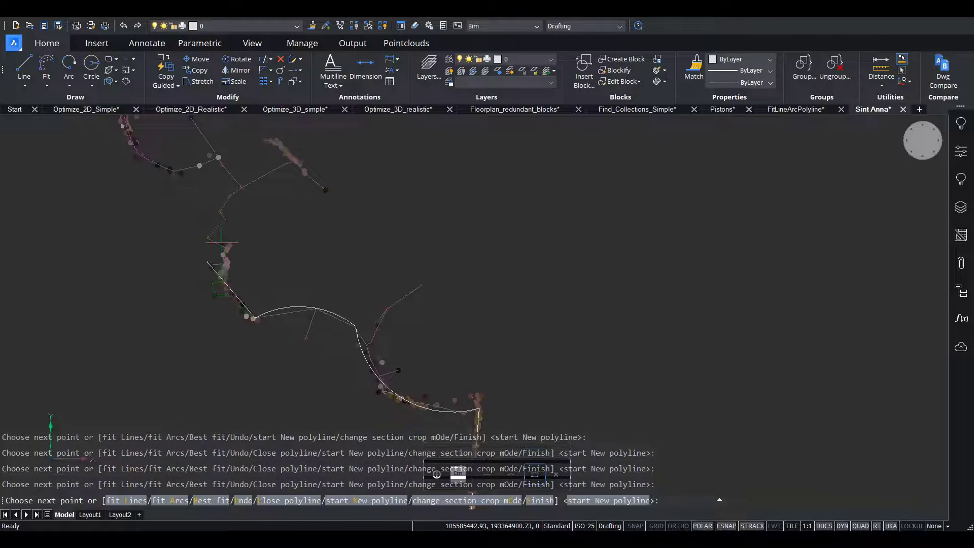
Cycle the fit mode through lines, arcs and best fit, and fit the next straight segments of the column in fit lines mode.
key("ctrl")
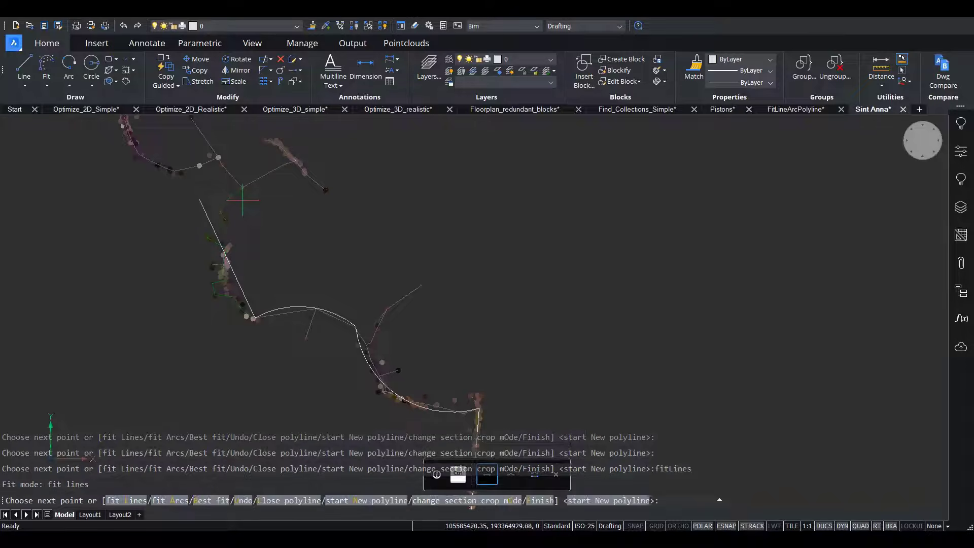
key("ctrl")
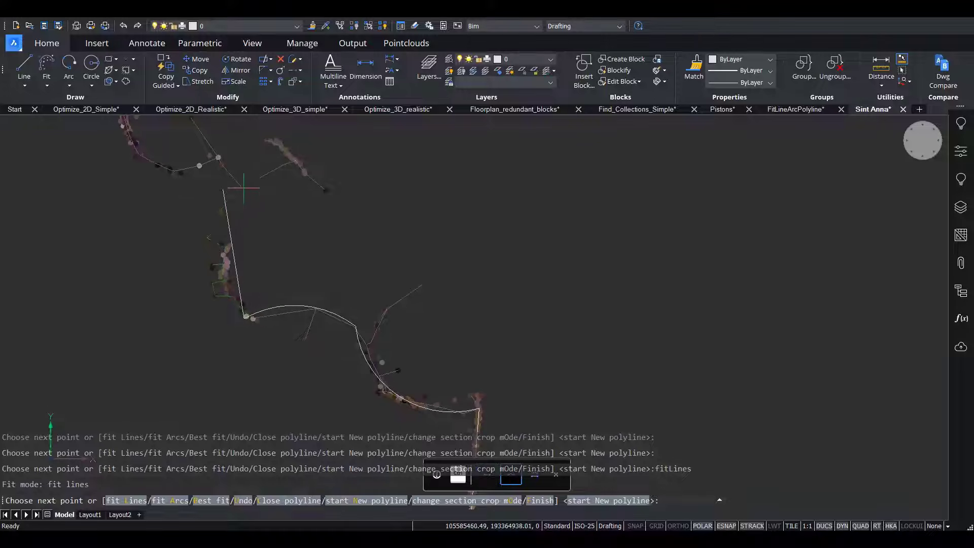
key("ctrl")
key("ctrl")
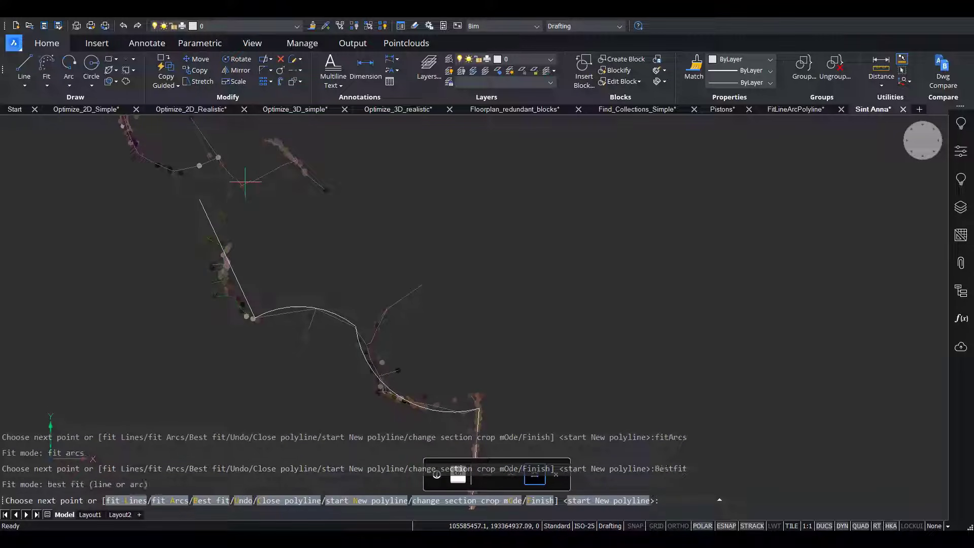
key("ctrl")
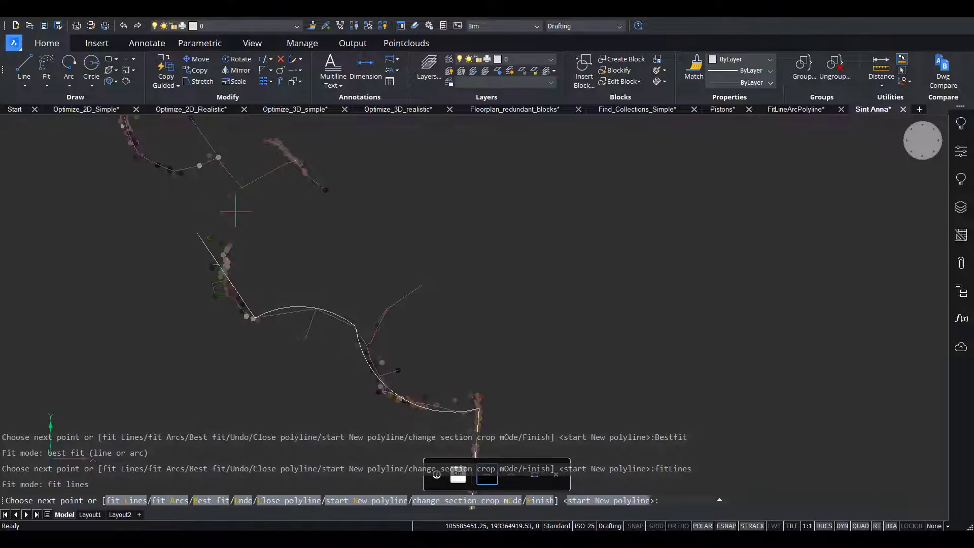
left_click(235, 187)
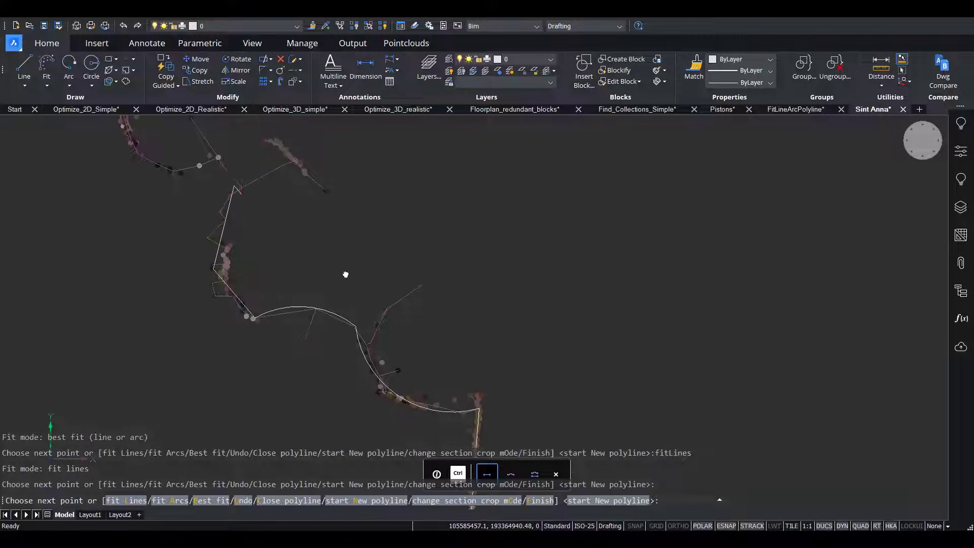
Add a short line segment, switch to fit arcs and fit an arc around the column's first round shaft.
middle_click_drag(238, 173, 345, 274)
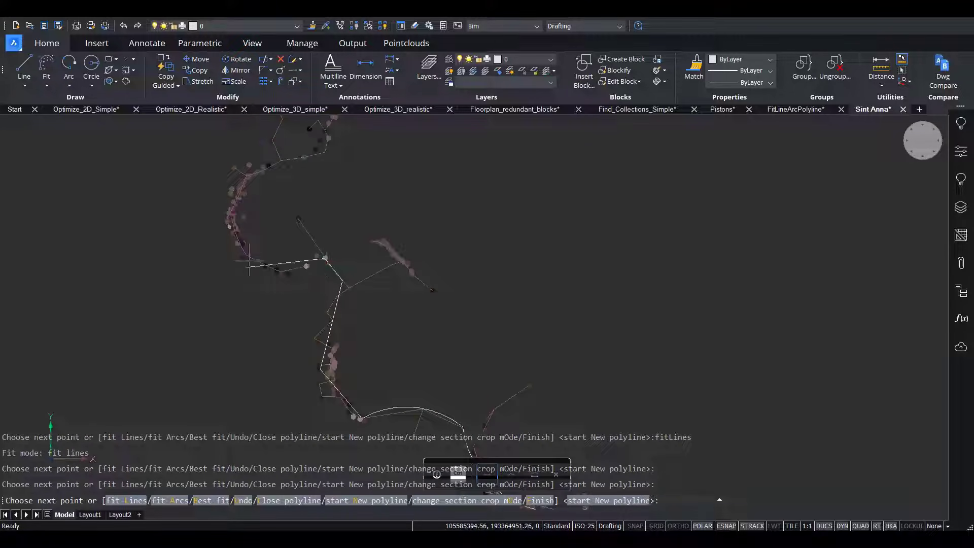
left_click(324, 258)
left_click(276, 170)
middle_click_drag(296, 207, 400, 411)
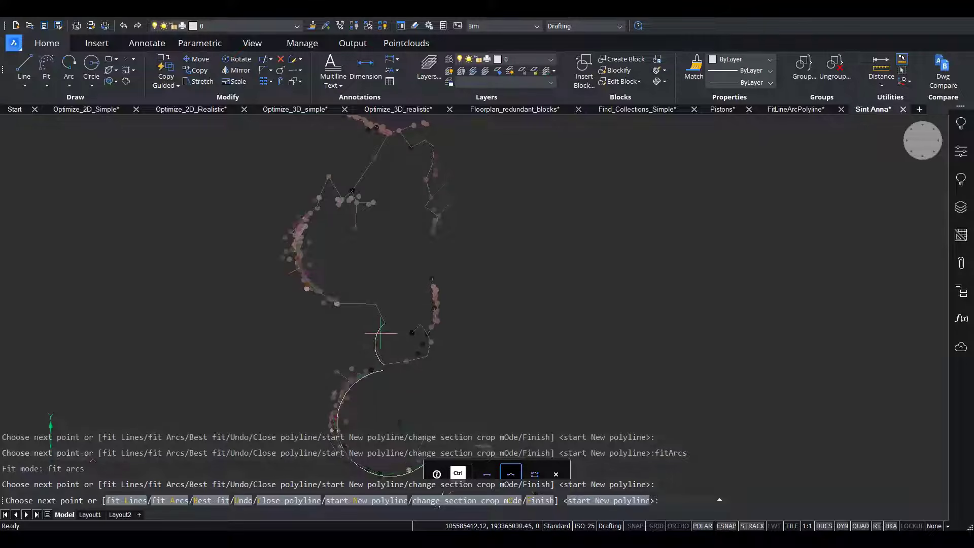
Switch between fit modes to fit an arc around the column's second round shaft and a straight segment to the third shaft.
key("ctrl")
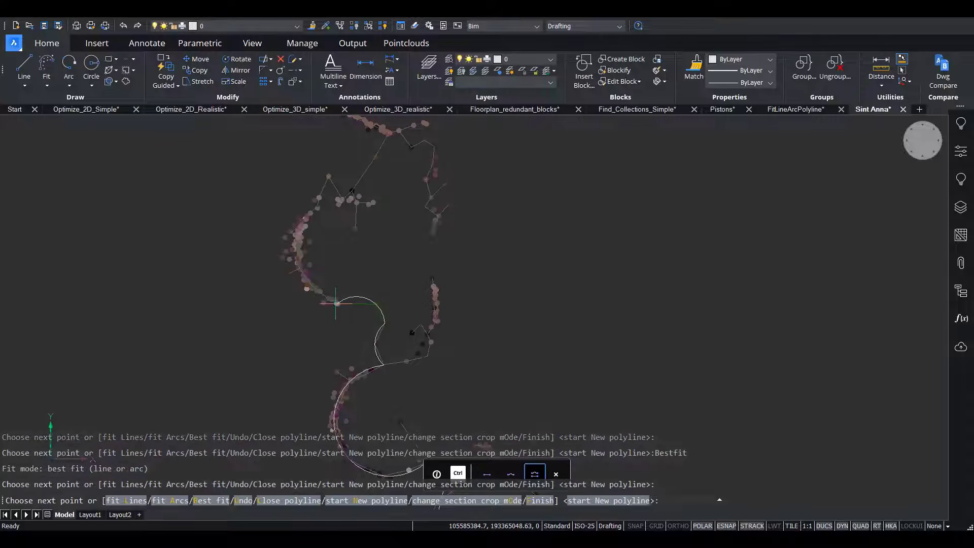
key("ctrl")
key("ctrl")
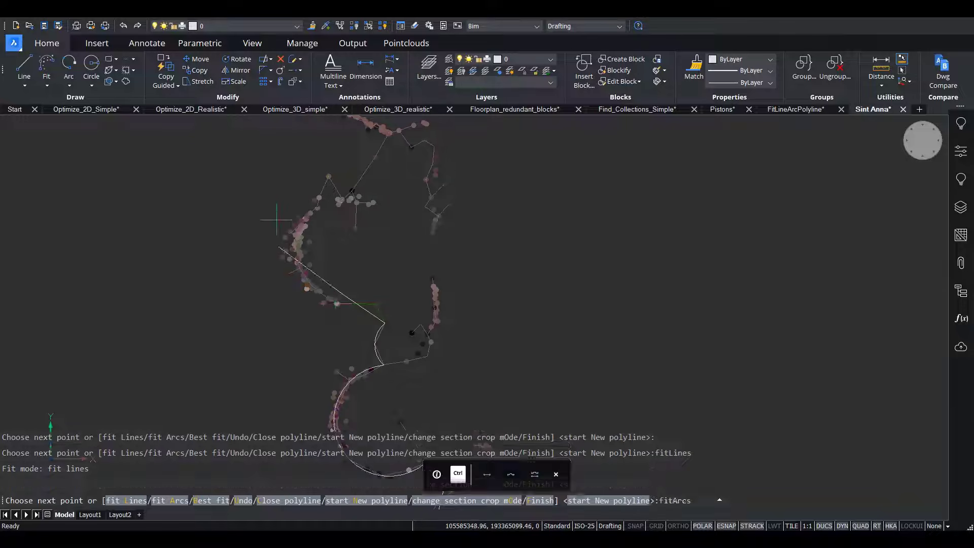
left_click(399, 131)
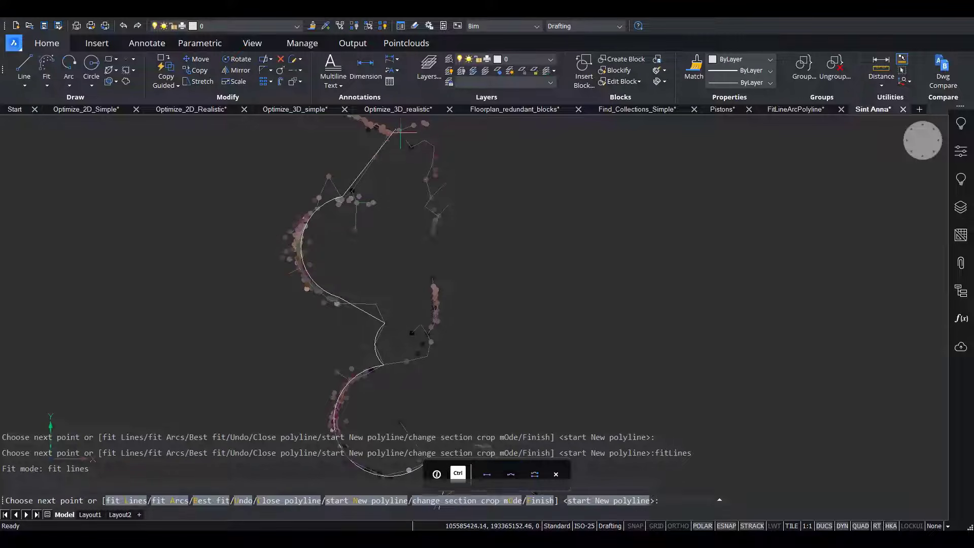
Fit an arc around the third round shaft and one large arc over the remaining shafts to where the column meets the wall.
middle_click_drag(402, 156, 502, 418)
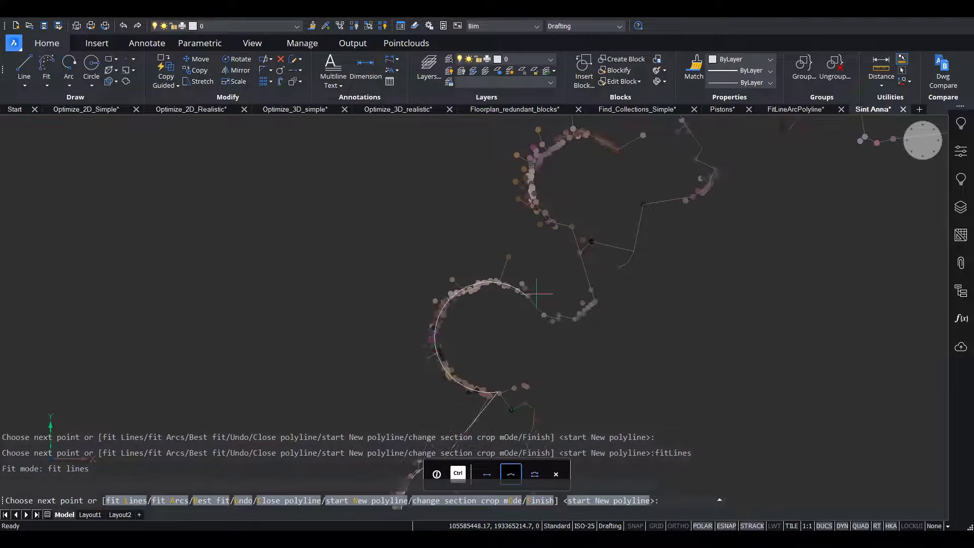
left_click(555, 307)
left_click(552, 309)
scroll(479, 308, "down", 5)
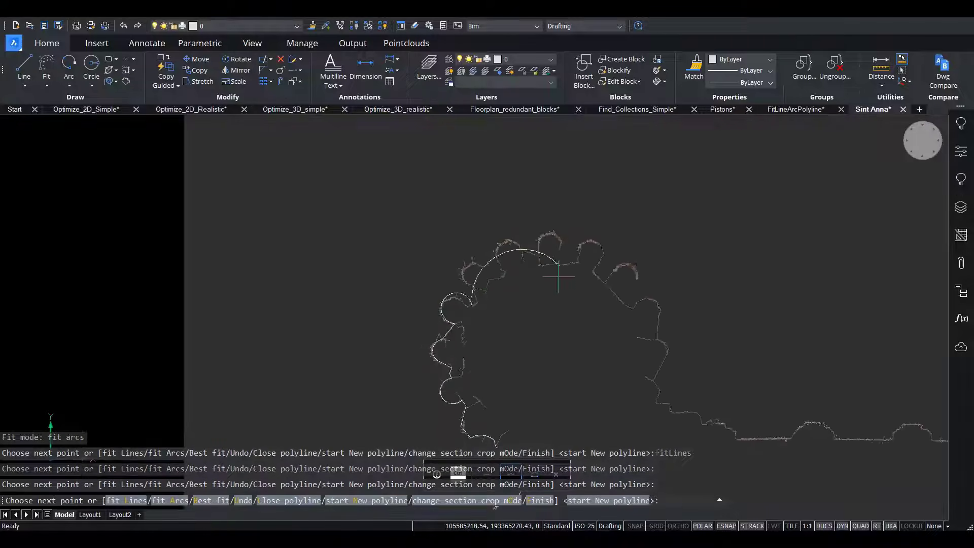
left_click(677, 412)
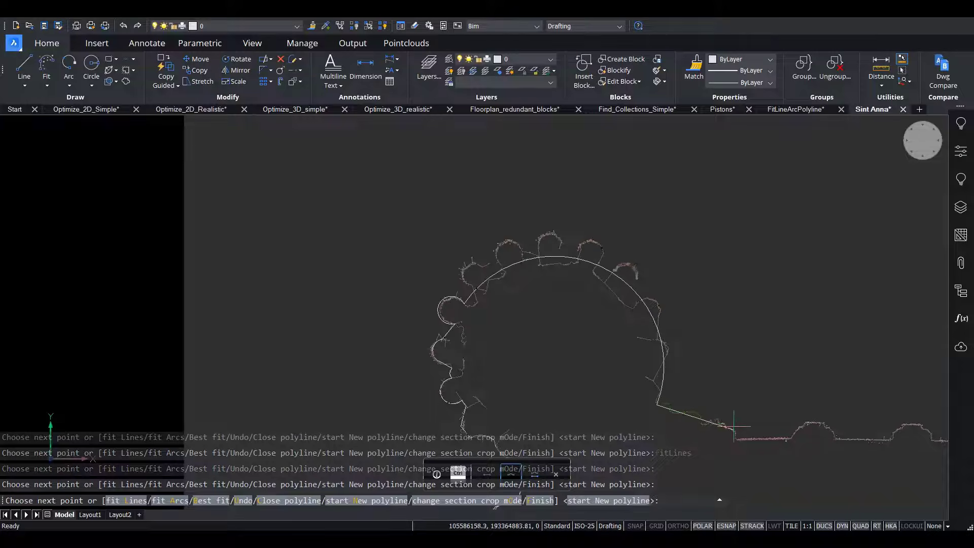
Switch to best fit and continue the polyline along the wall and its two half-round projections towards the first pier.
key("ctrl")
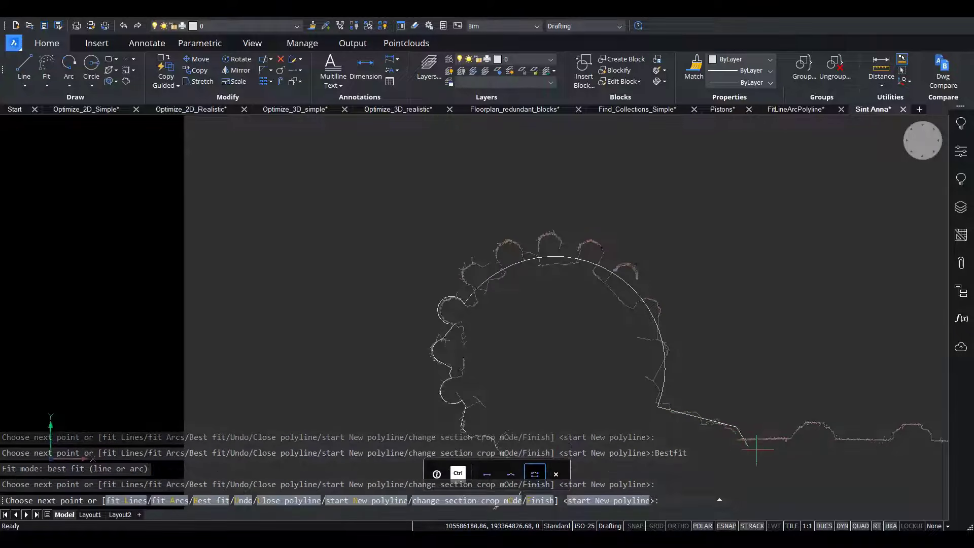
left_click(784, 444)
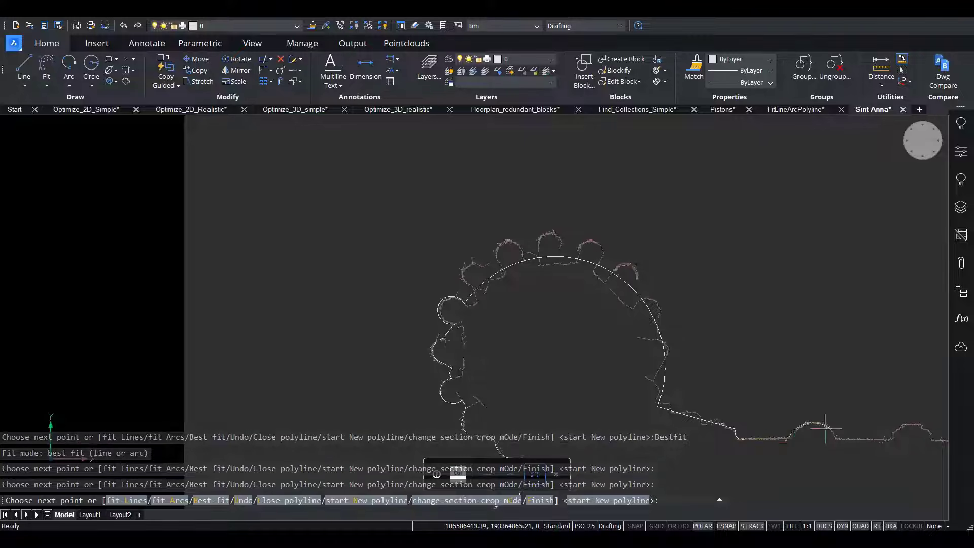
left_click(857, 438)
middle_click_drag(867, 459, 483, 412)
left_click(509, 402)
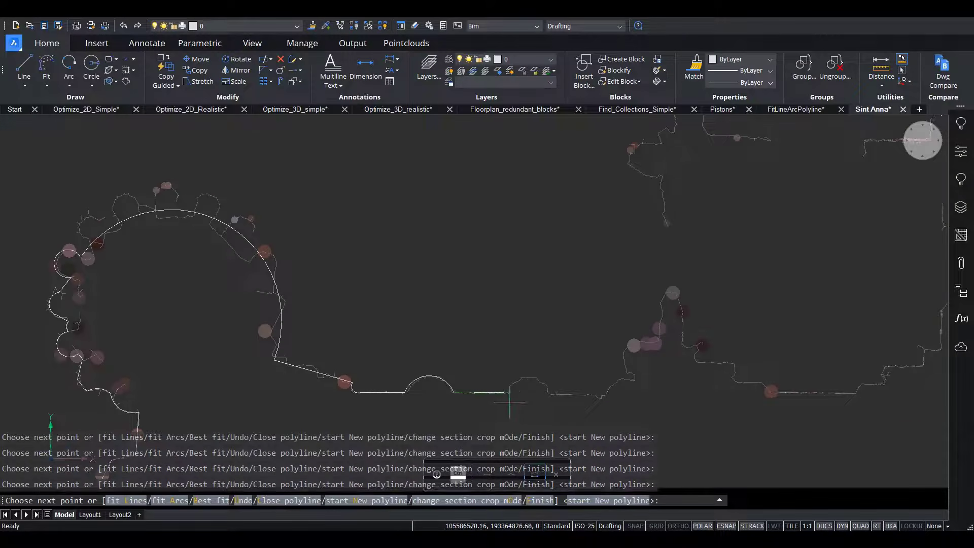
left_click(558, 396)
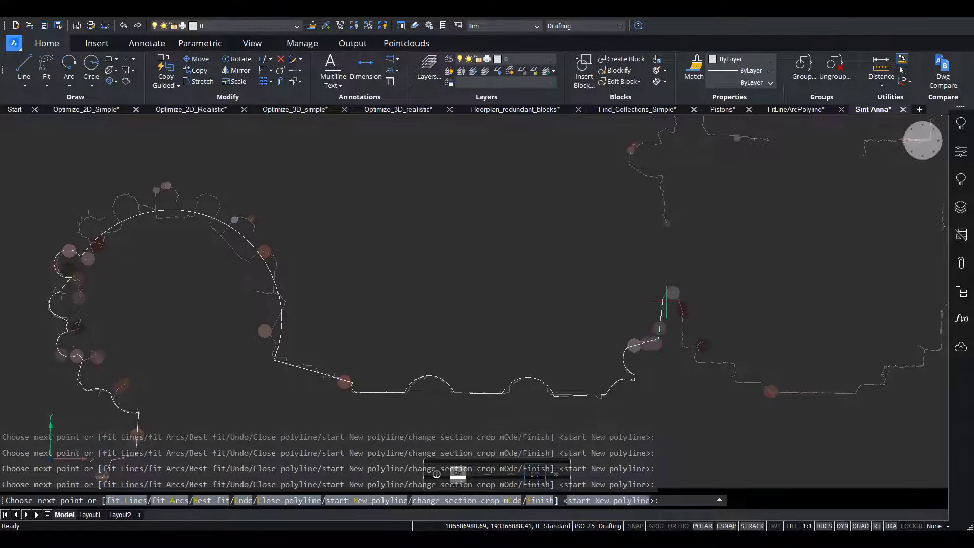
Fit the polyline over the tip of the first pier and down its stepped far side to the flat wall.
left_click(679, 292)
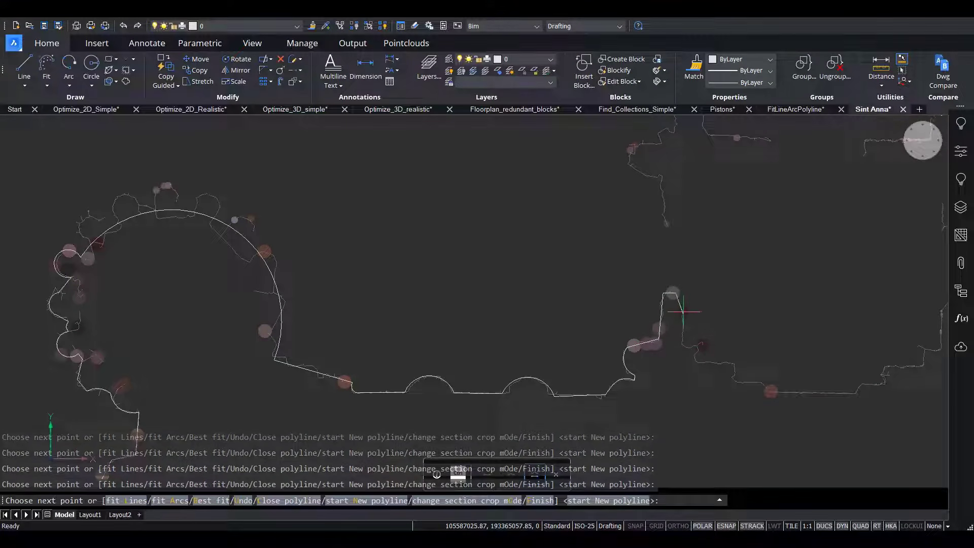
left_click(695, 350)
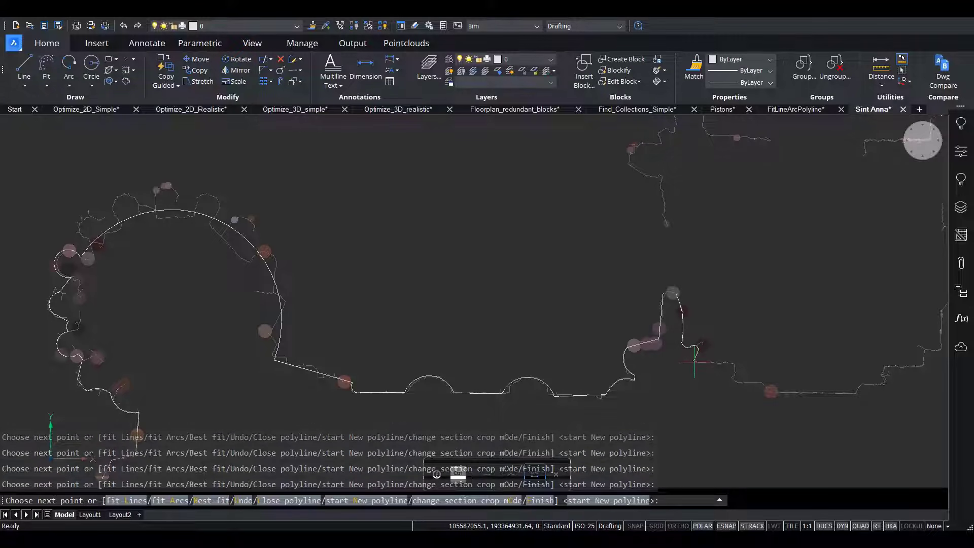
left_click(696, 362)
left_click(734, 363)
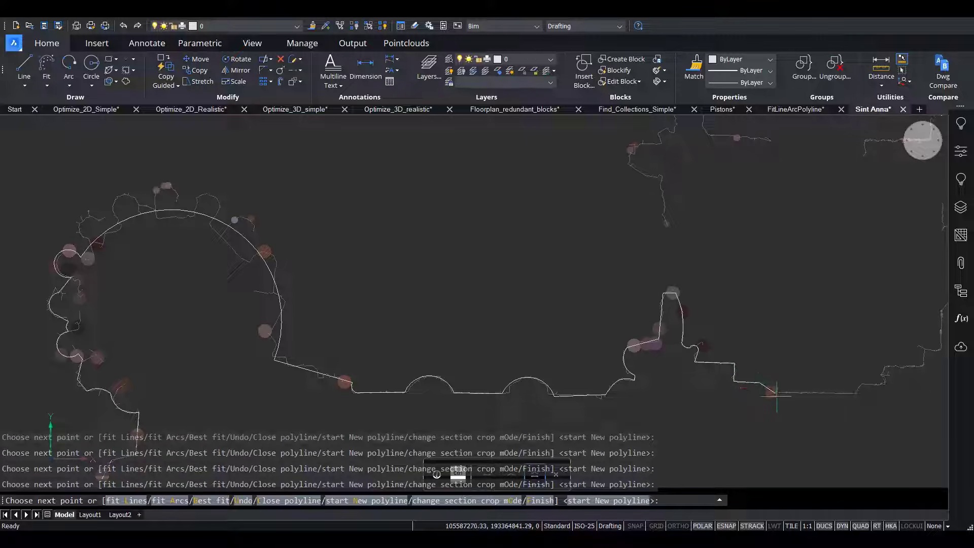
left_click(772, 391)
Fit the flat wall stretch between the two piers and the steps rising to the second pier.
middle_click_drag(851, 395, 352, 373)
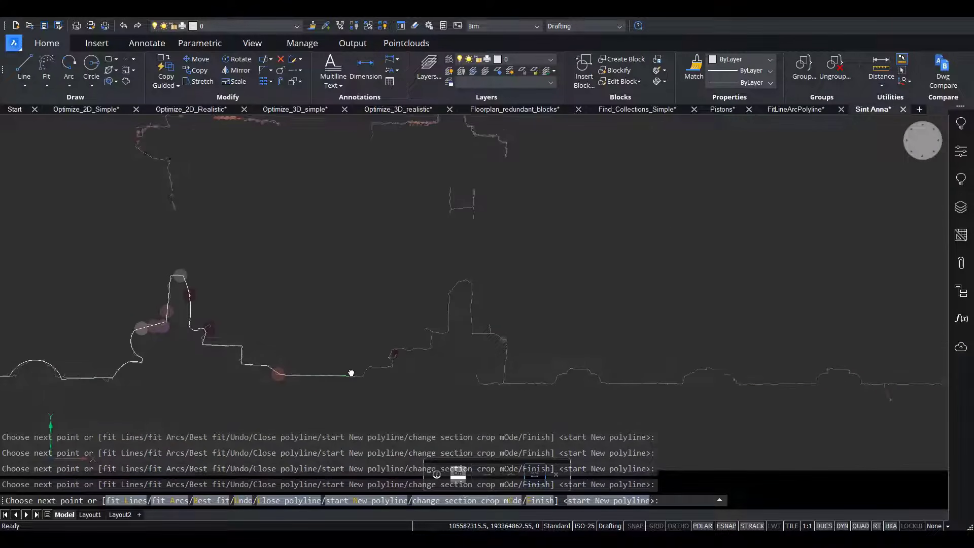
left_click(389, 366)
left_click(394, 349)
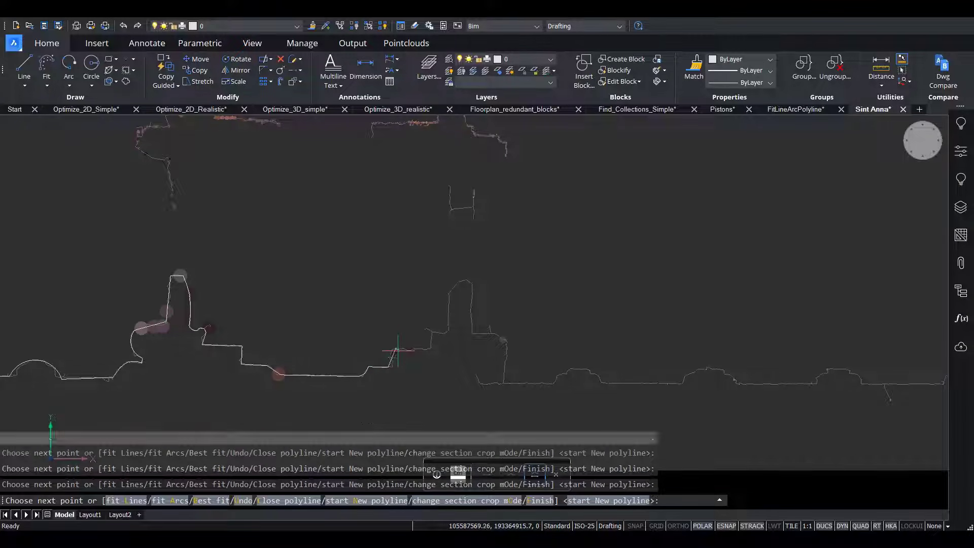
left_click(430, 348)
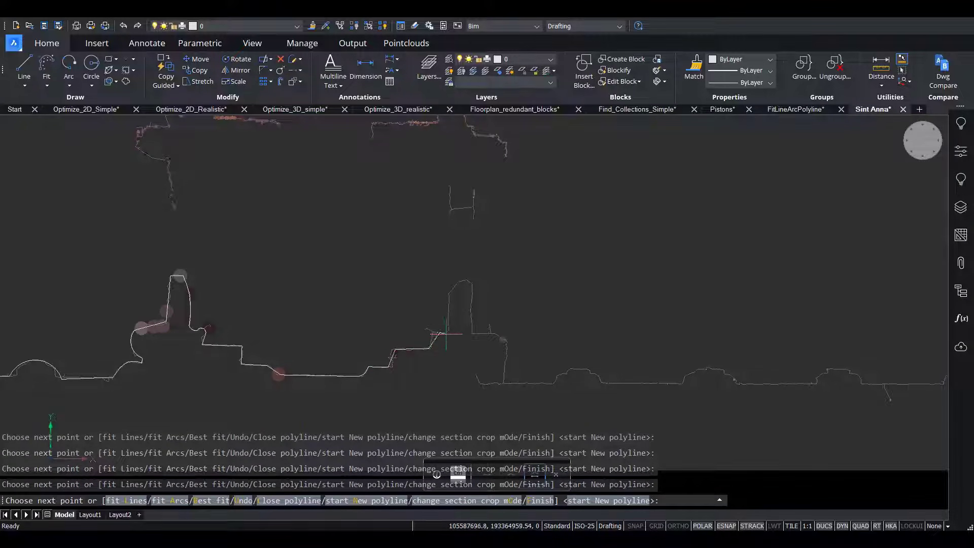
Fit the polyline around the narrow tip of the second pier and down its far side to the wall.
left_click(445, 330)
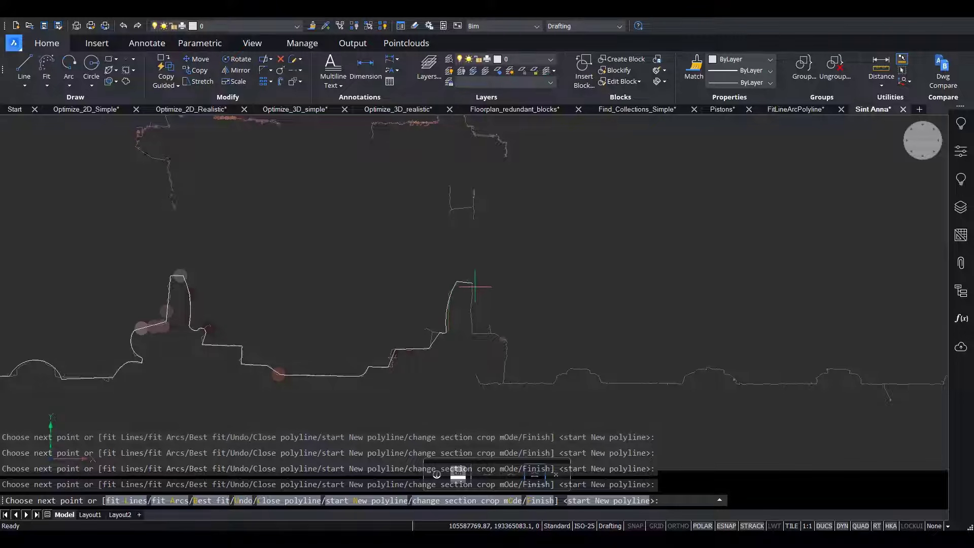
left_click(470, 282)
left_click(474, 332)
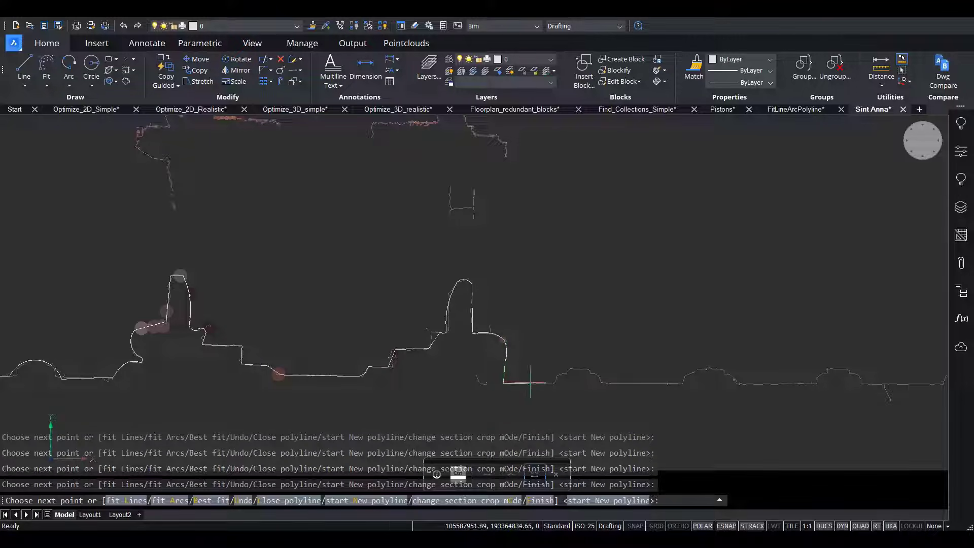
Extend the polyline with one long straight stretch past the remaining wall projections to the start of the large apse curve.
scroll(507, 376, "down", 4)
middle_click_drag(634, 363, 238, 361)
mouse_move(688, 360)
middle_mouse_down()
mouse_move(574, 369)
mouse_move(105, 365)
middle_mouse_up()
mouse_move(642, 363)
middle_mouse_down()
mouse_move(480, 374)
mouse_move(215, 361)
middle_mouse_up()
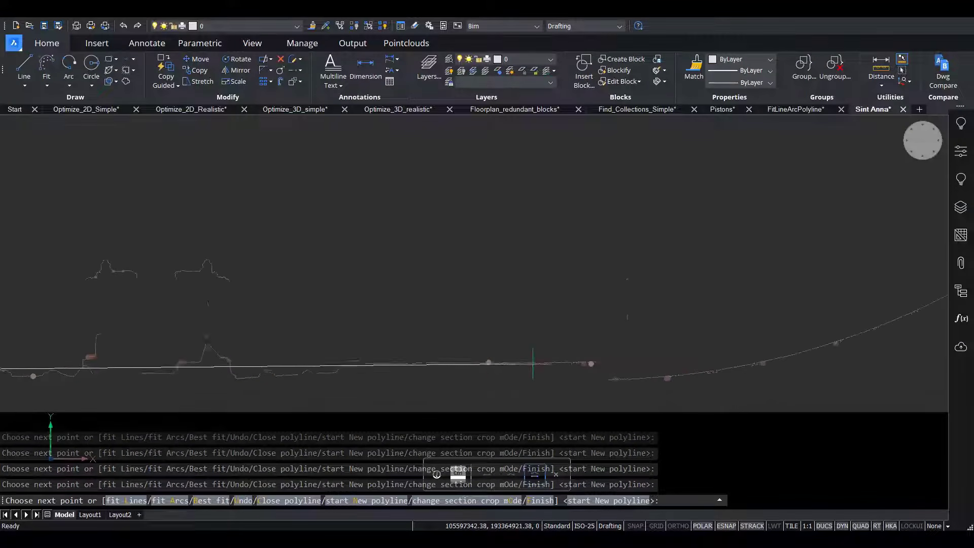
left_click(612, 377)
Fit the large apse curve up to the horizontal centreline and end the polyline fitting.
middle_click_drag(743, 369, 281, 400)
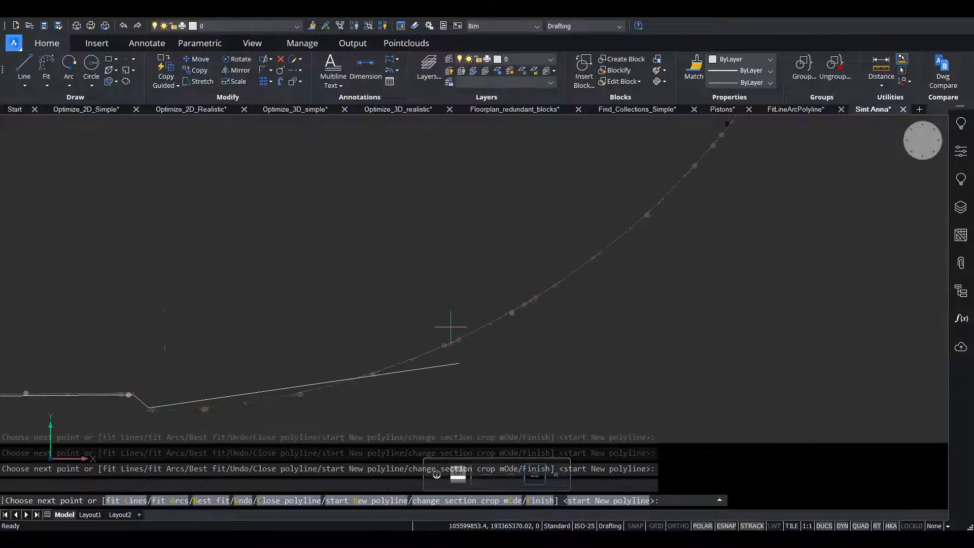
scroll(450, 326, "down", 3)
left_click(543, 289)
middle_click_drag(543, 290, 409, 390)
left_click(495, 261)
middle_click_drag(495, 261, 437, 392)
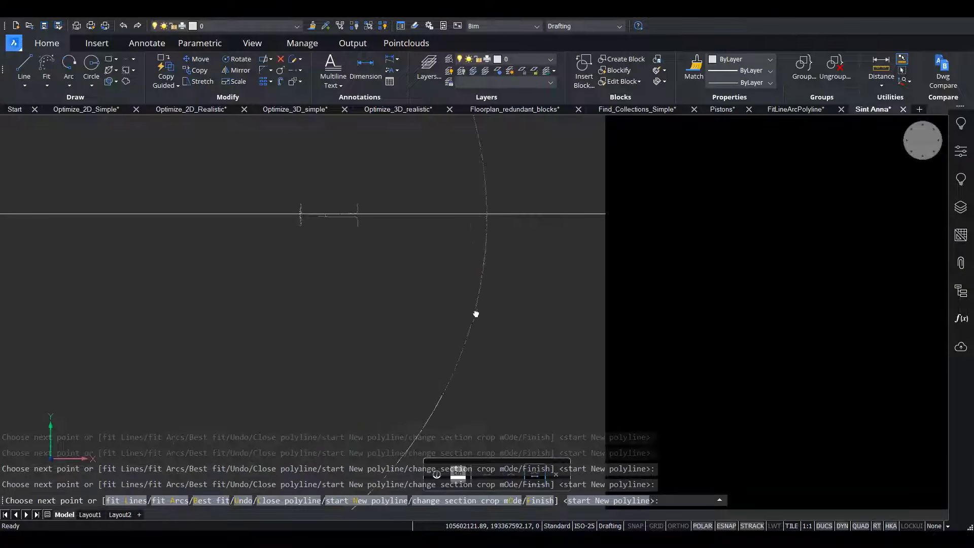
left_click(487, 213)
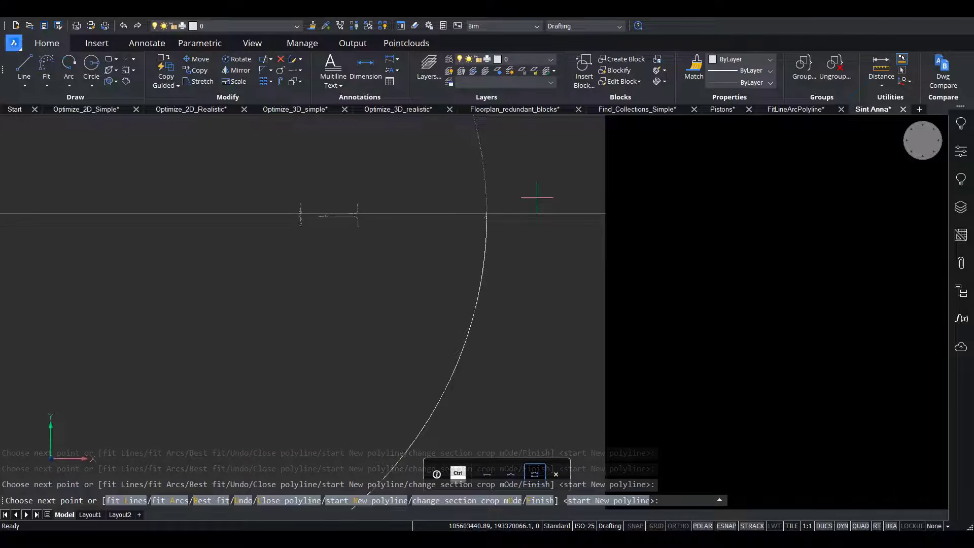
key("Escape")
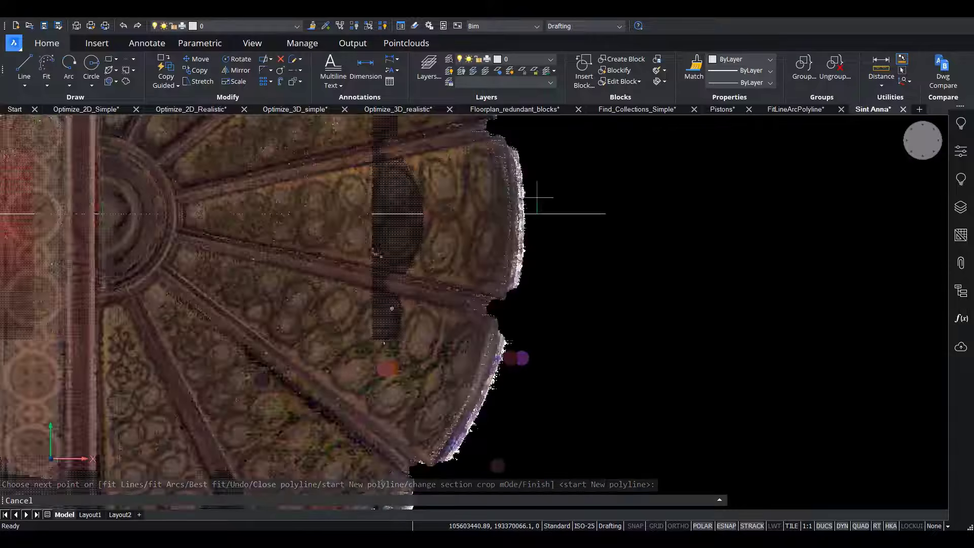
Isolate the fitted polyline in the drawing structure, hiding the point cloud and sections, and examine its outline around the piers.
left_click(960, 290)
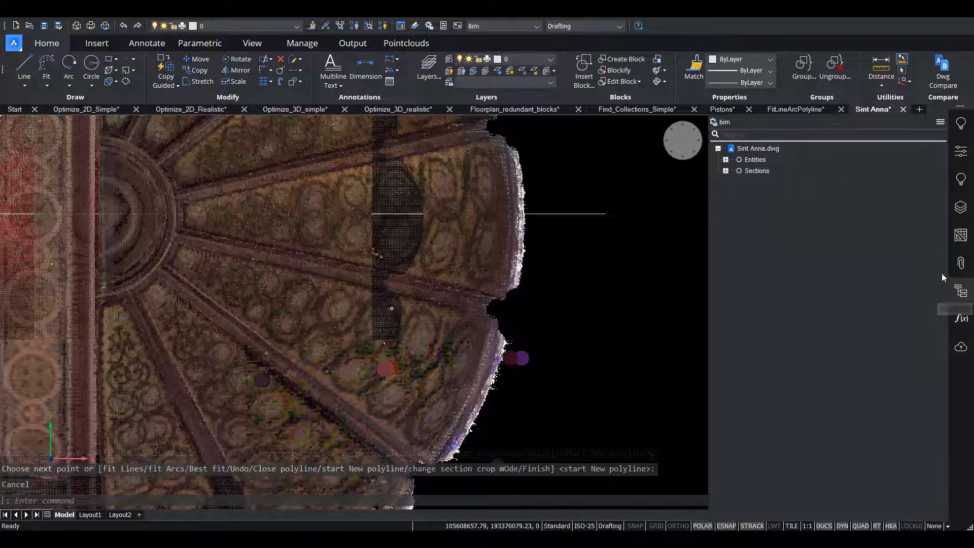
left_click(725, 159)
left_click(760, 182)
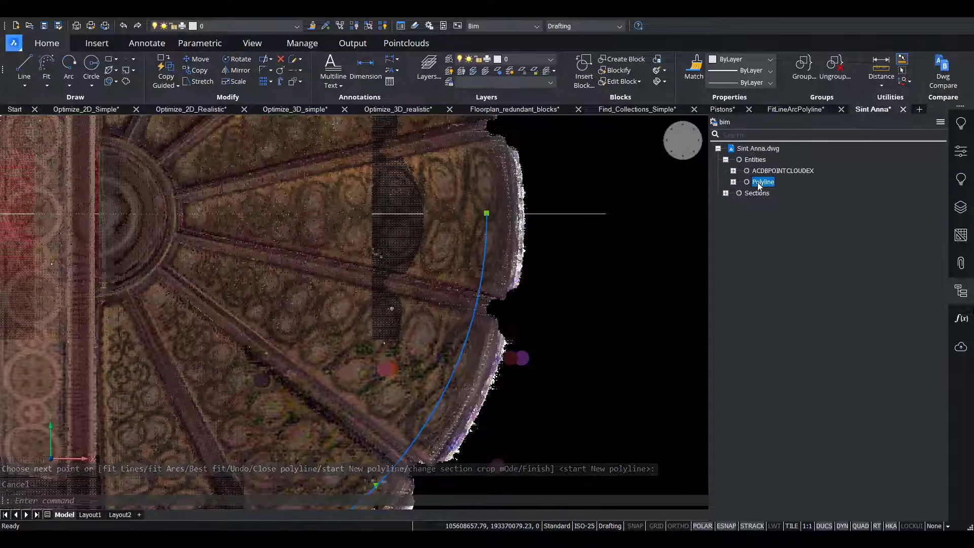
right_click(759, 184)
left_click(806, 214)
scroll(532, 246, "down", 5)
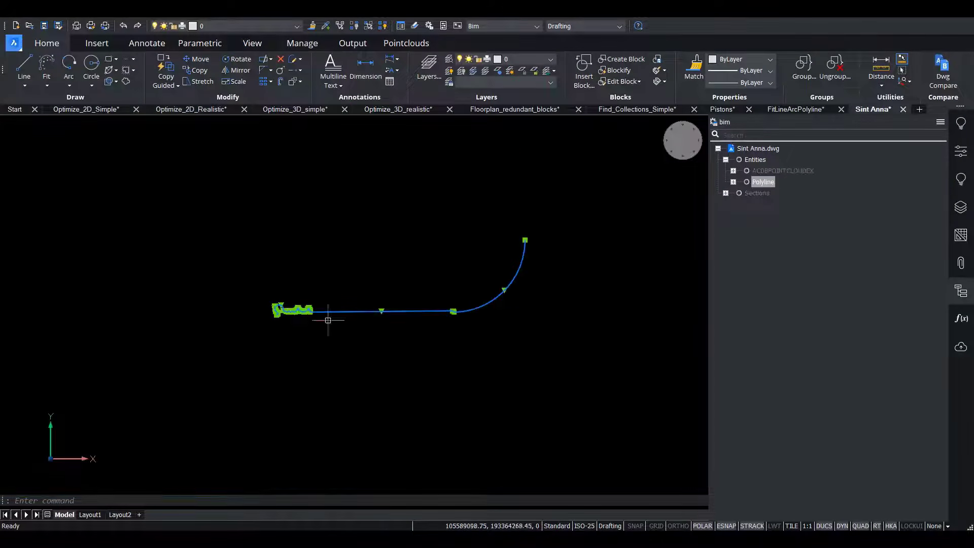
scroll(266, 305, "up", 8)
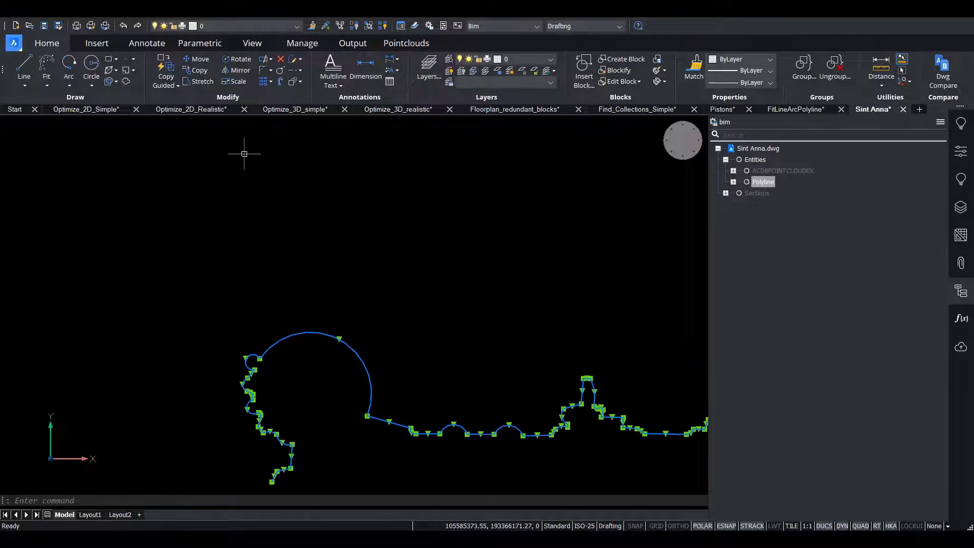
middle_click_drag(358, 246, 268, 191)
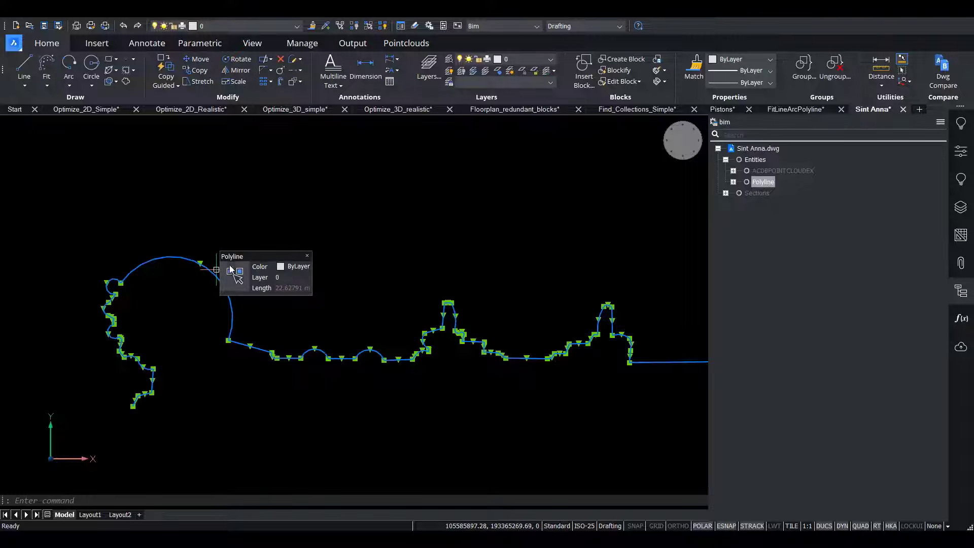
mouse_move(231, 269)
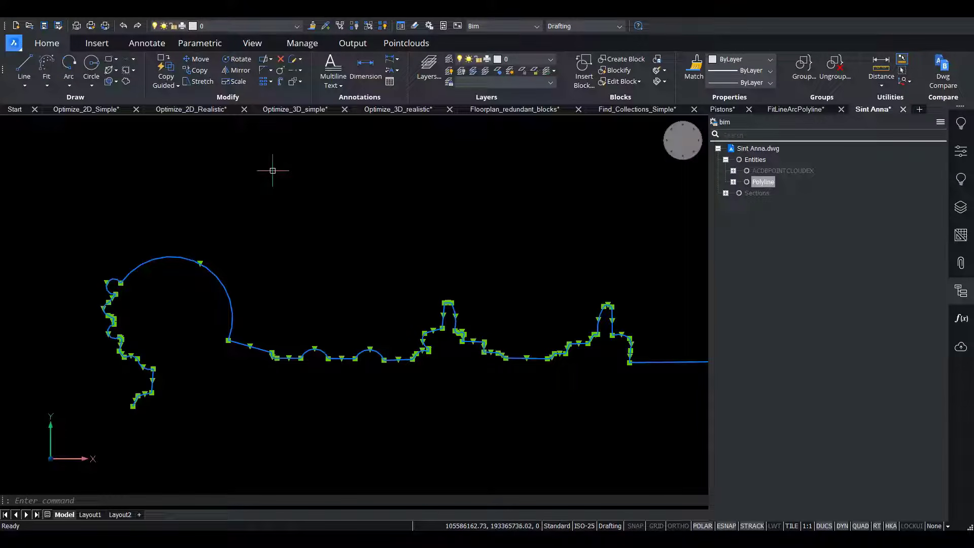